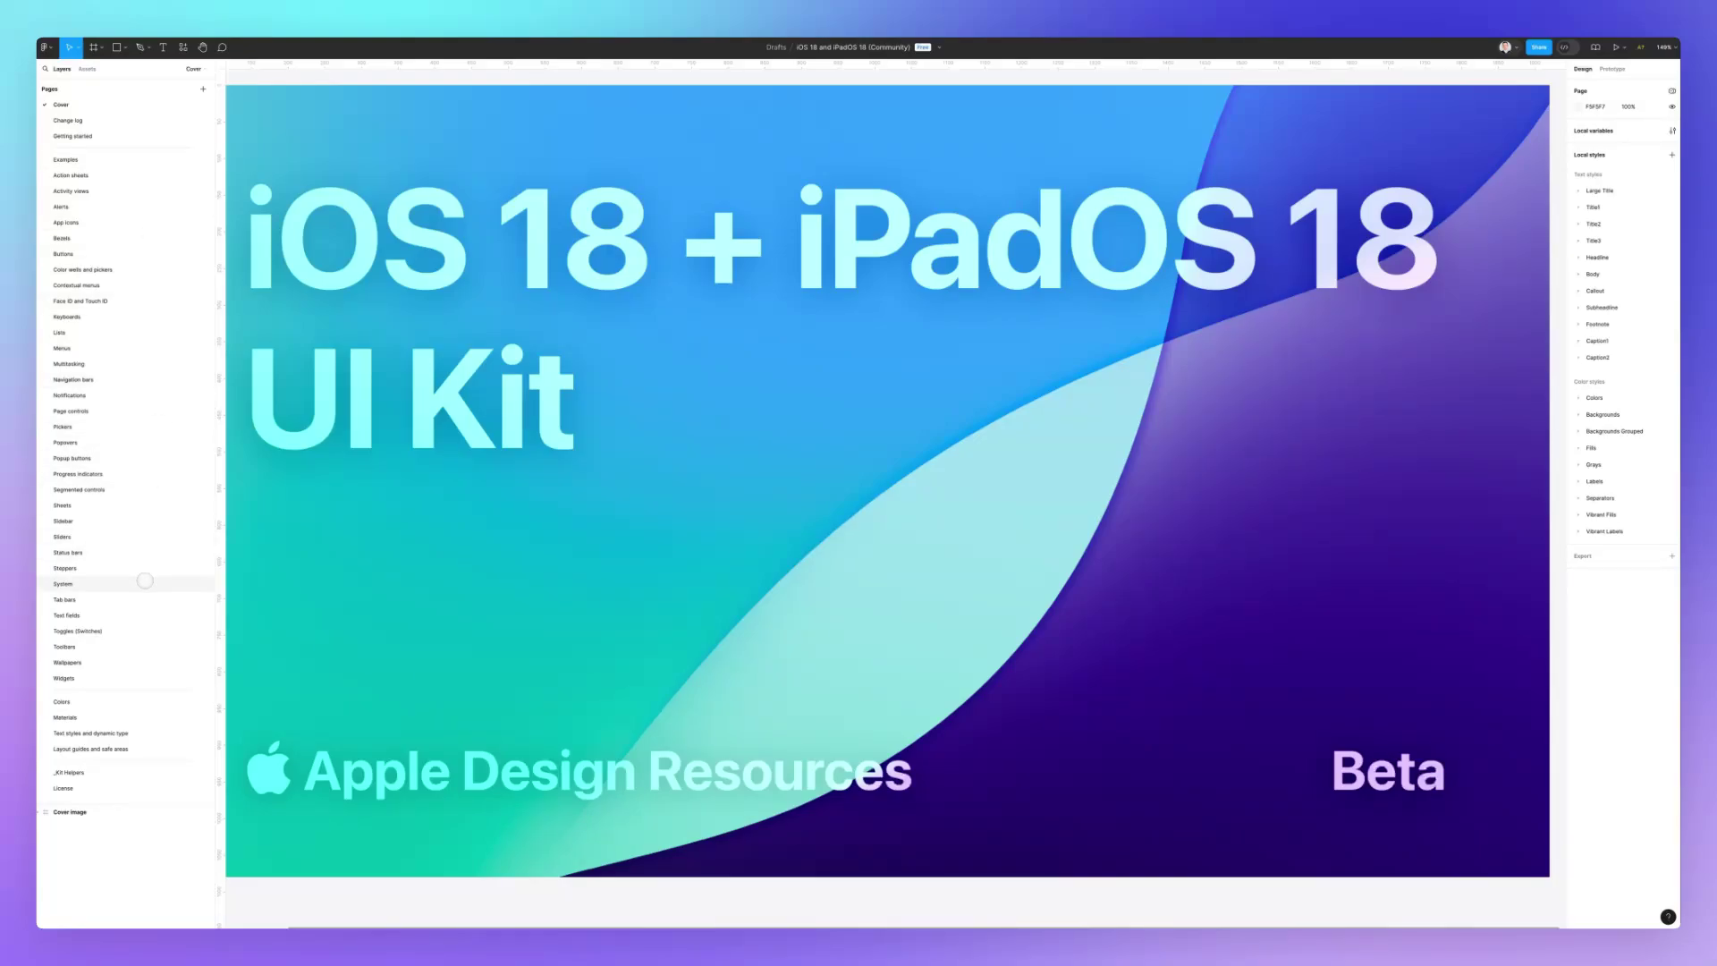
# Step through the Examples, Action sheets, Activity views, Alerts, App icons, Bezels and Buttons pages.
pyautogui.click(67, 159)
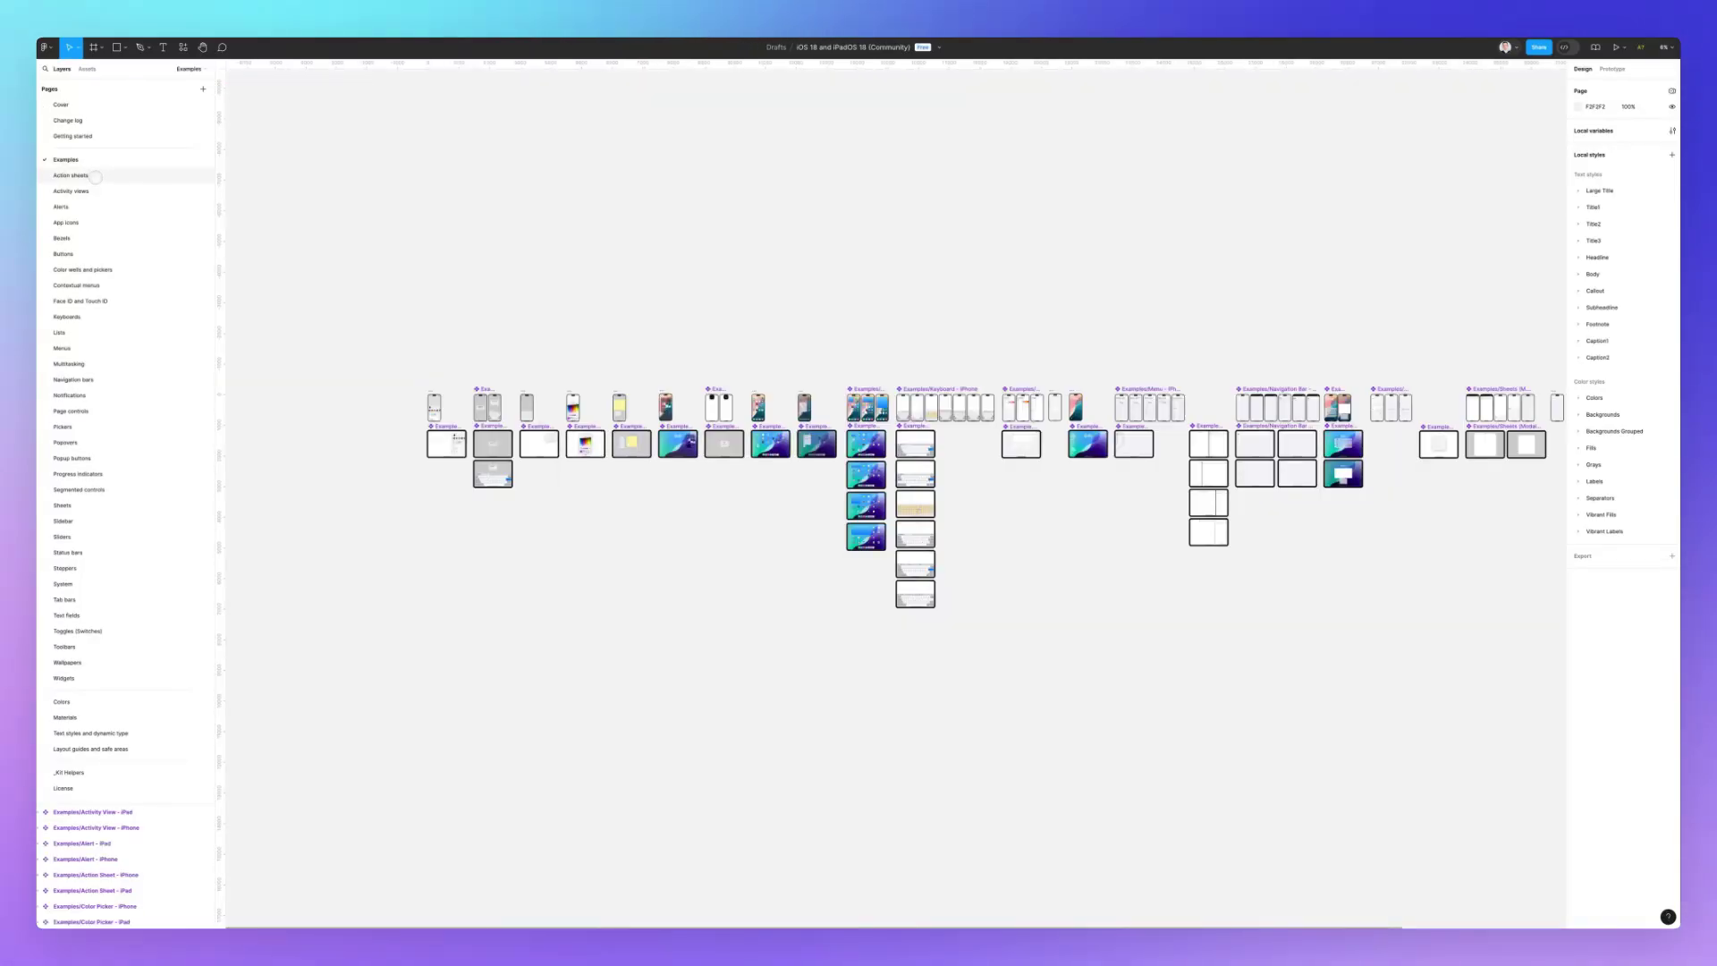
pyautogui.click(95, 178)
pyautogui.click(99, 192)
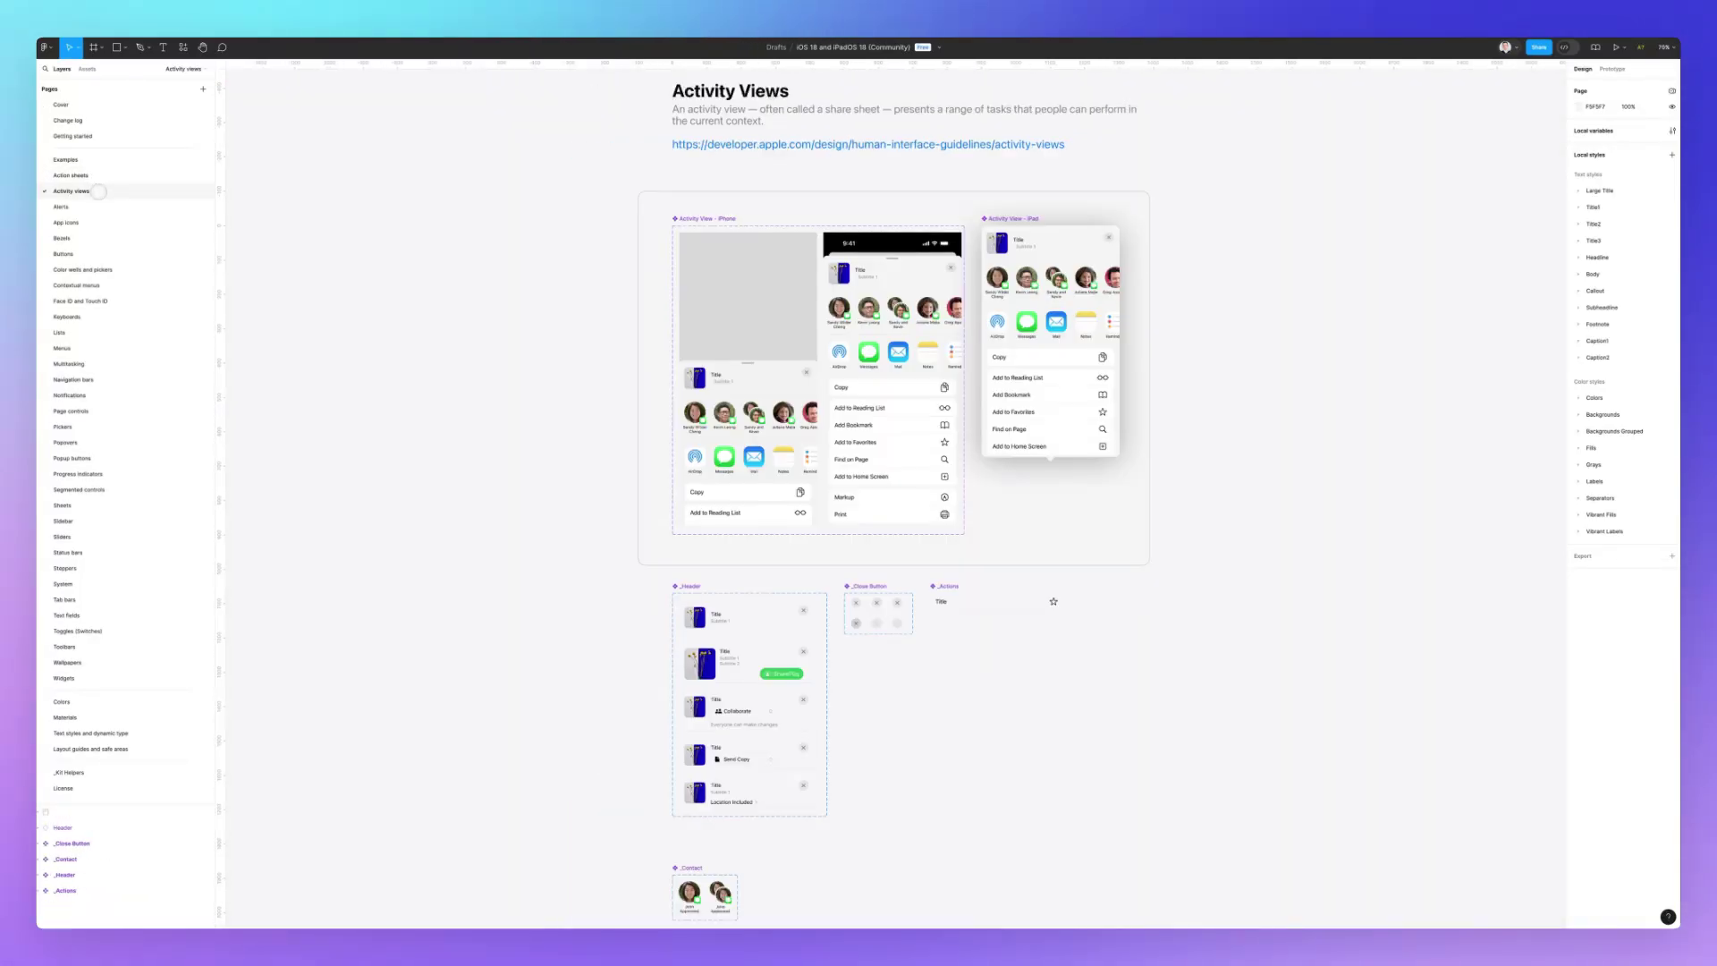
pyautogui.click(91, 206)
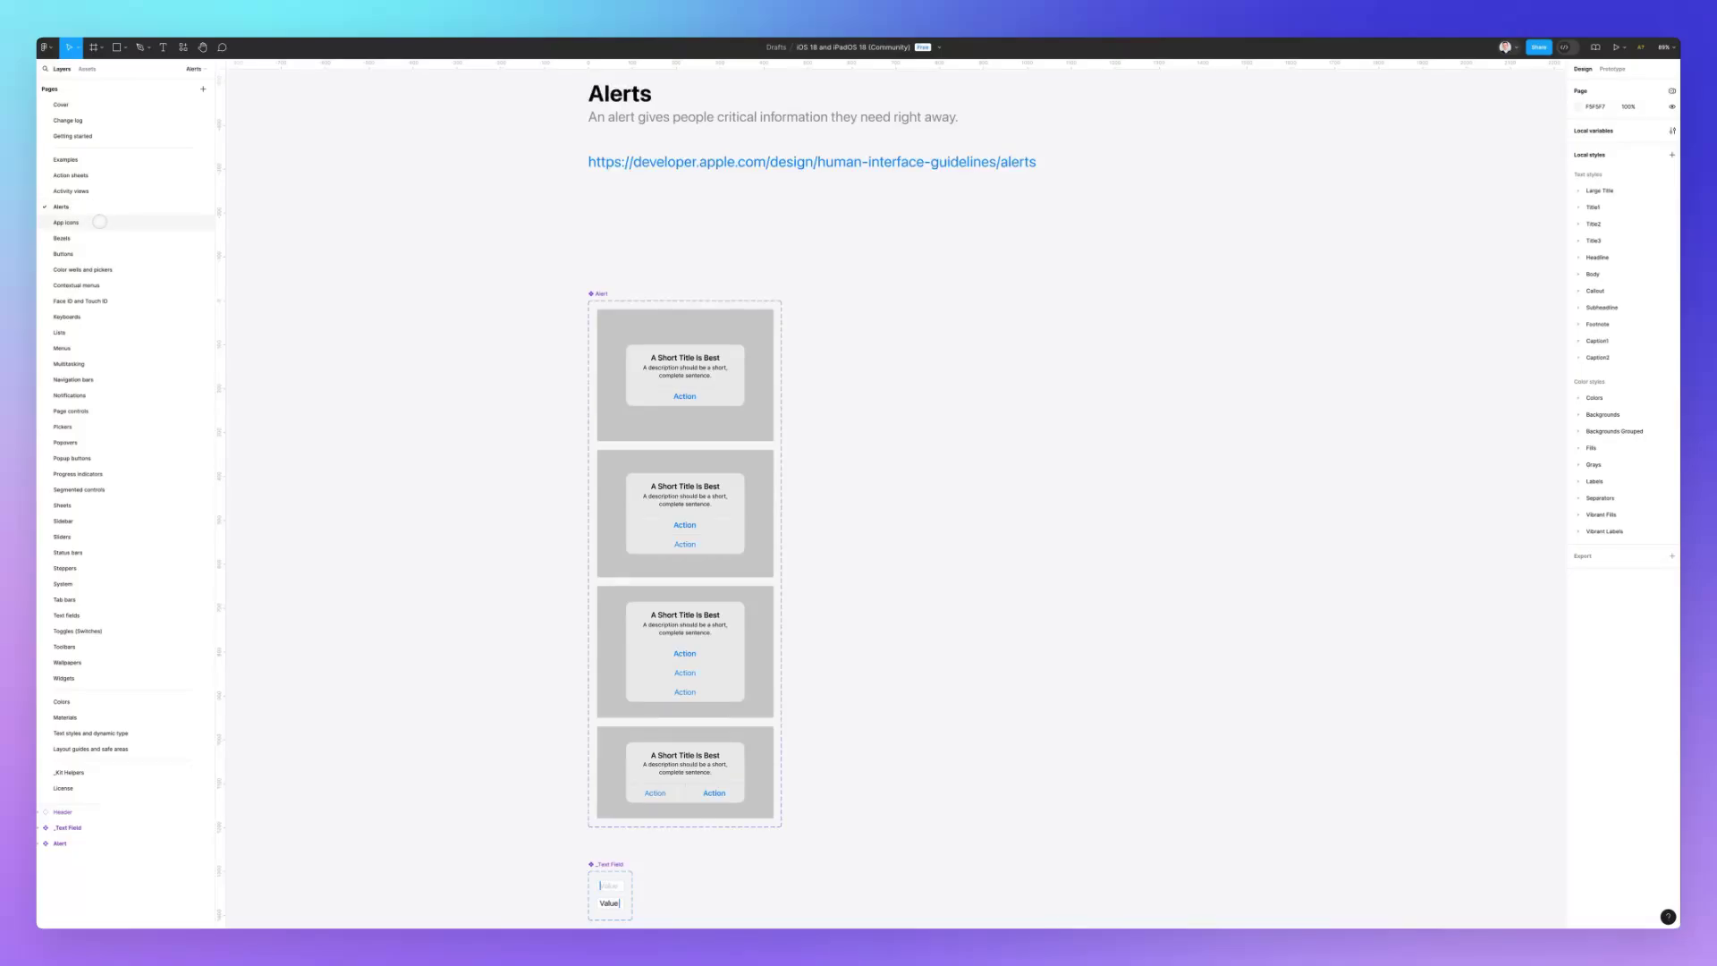
pyautogui.click(100, 221)
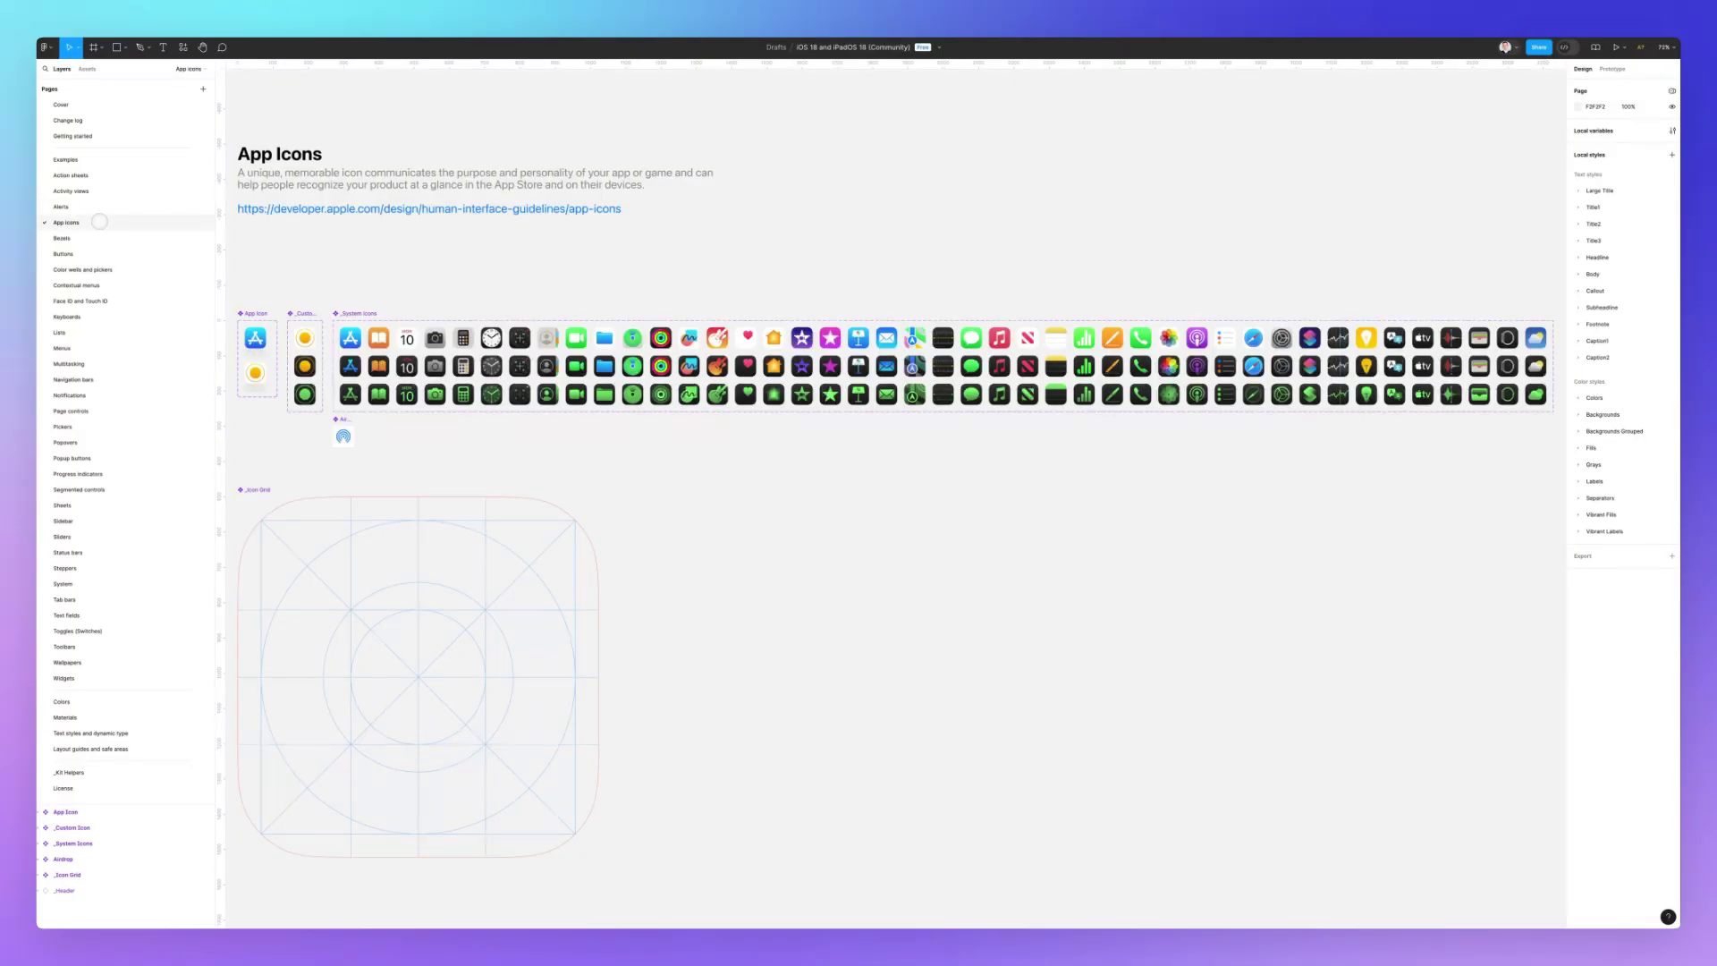
pyautogui.click(95, 237)
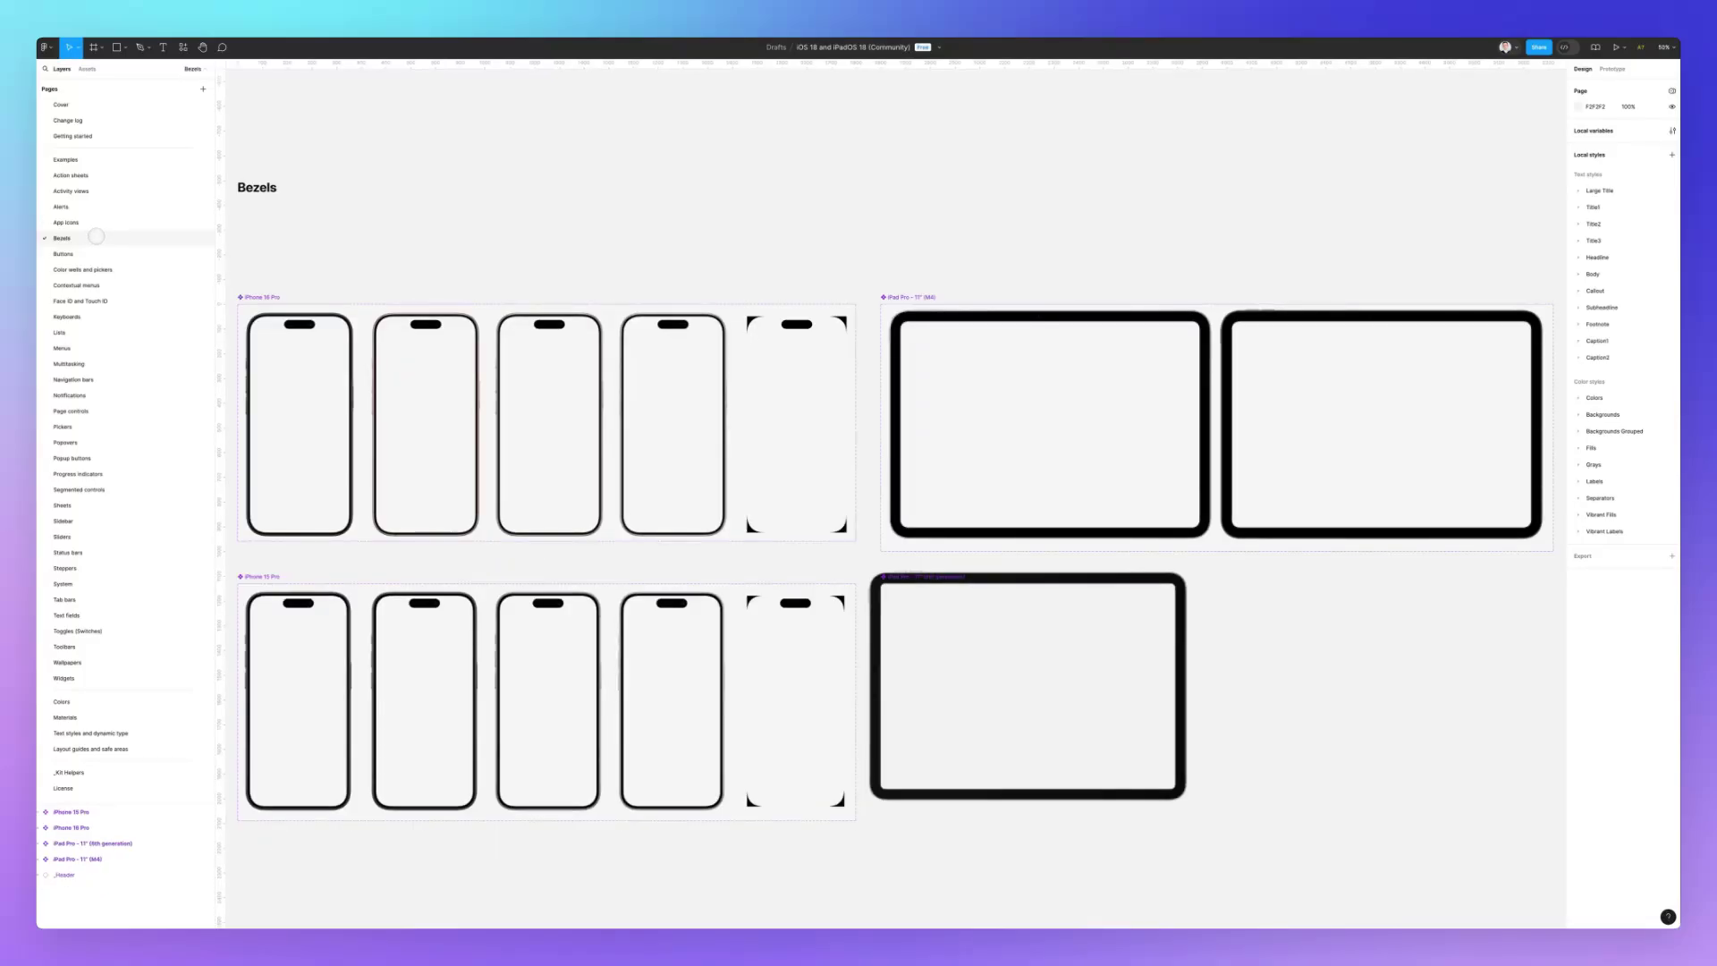
pyautogui.click(96, 246)
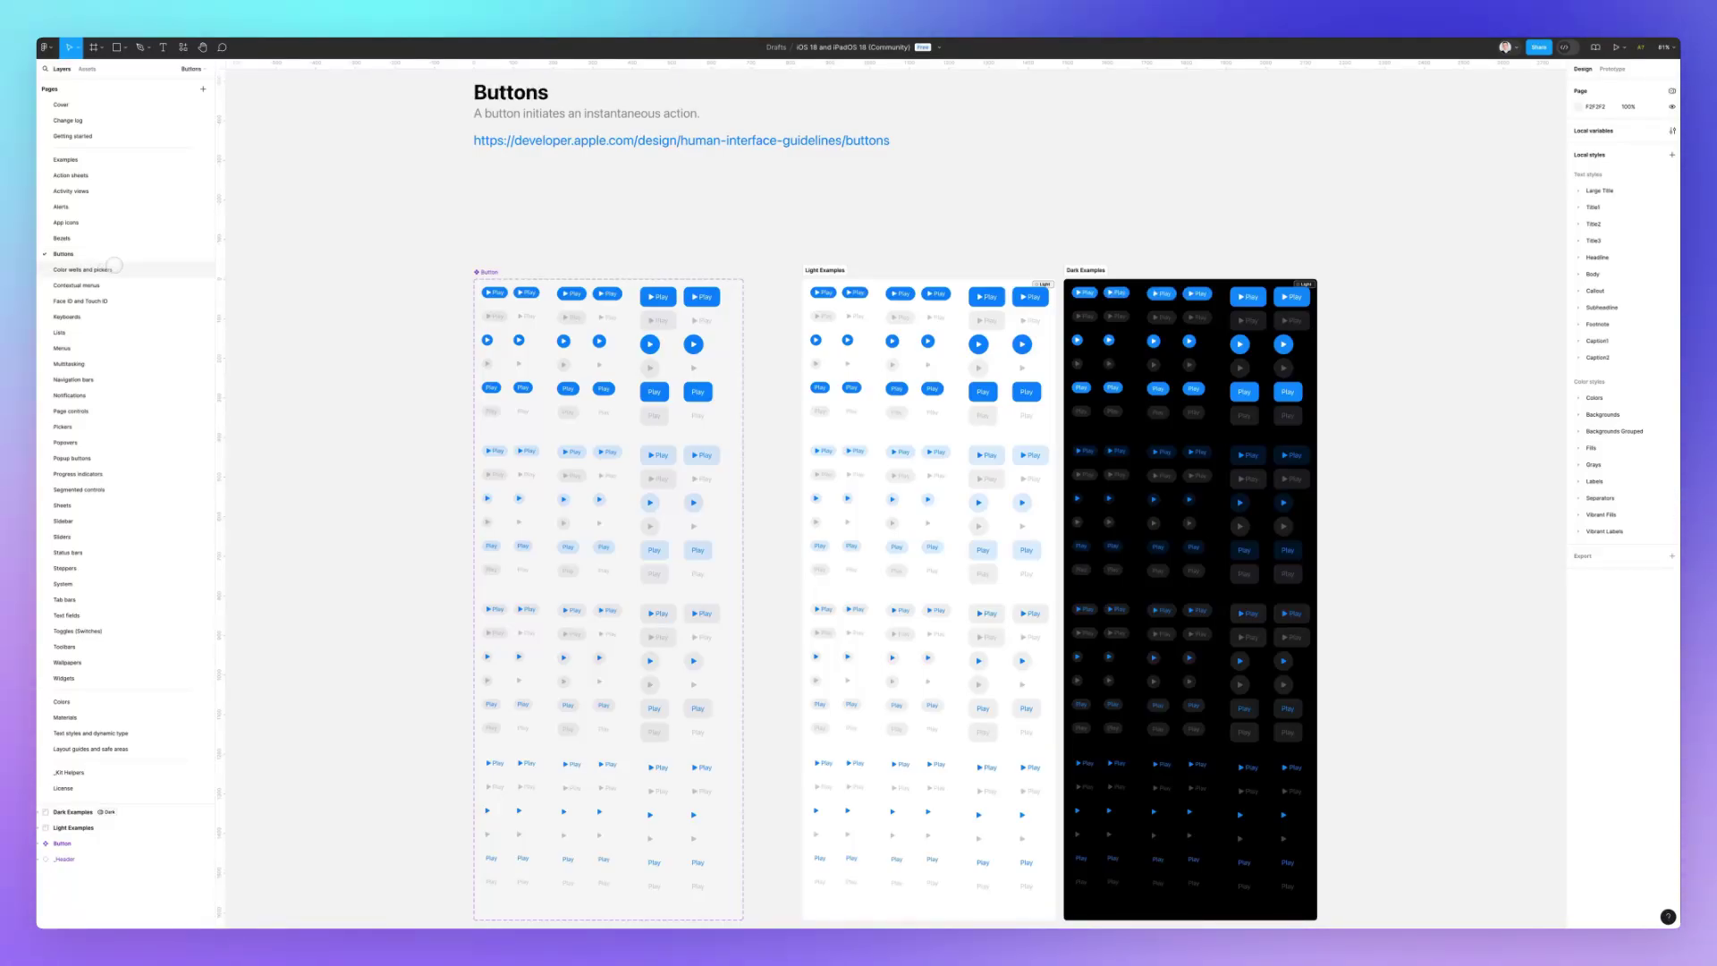
# Continue through Color wells and pickers, Contextual menus, Face ID and Touch ID, Keyboards, Lists and Multitasking.
pyautogui.click(116, 268)
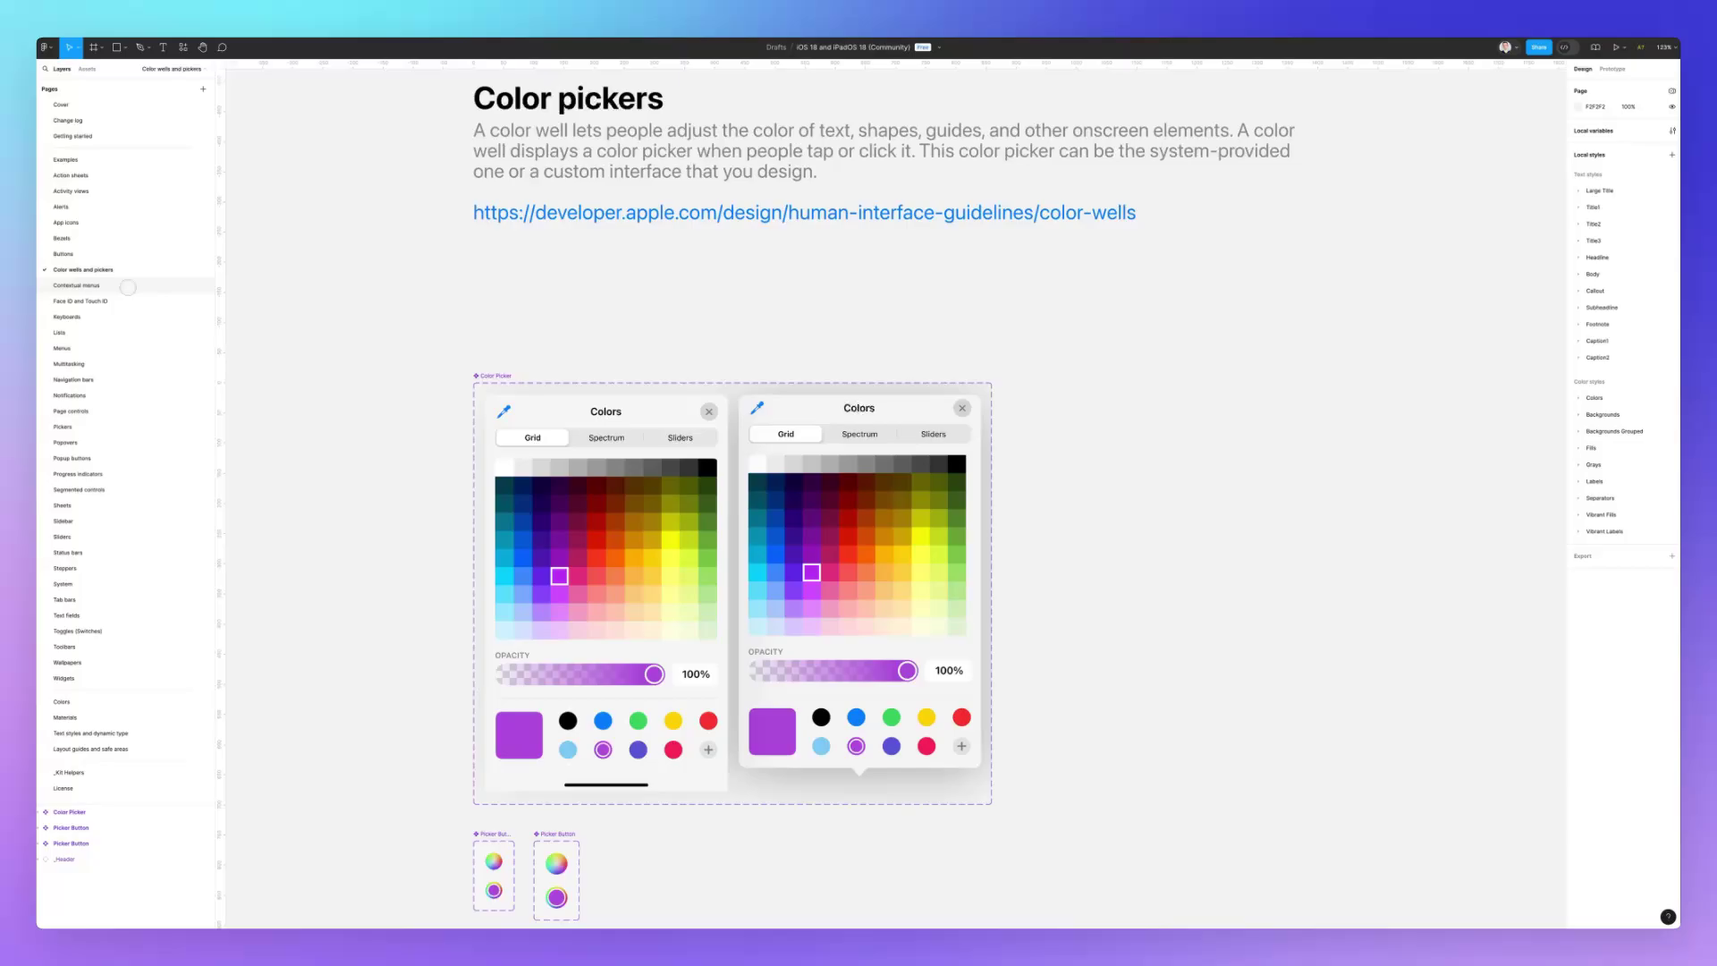
pyautogui.click(124, 284)
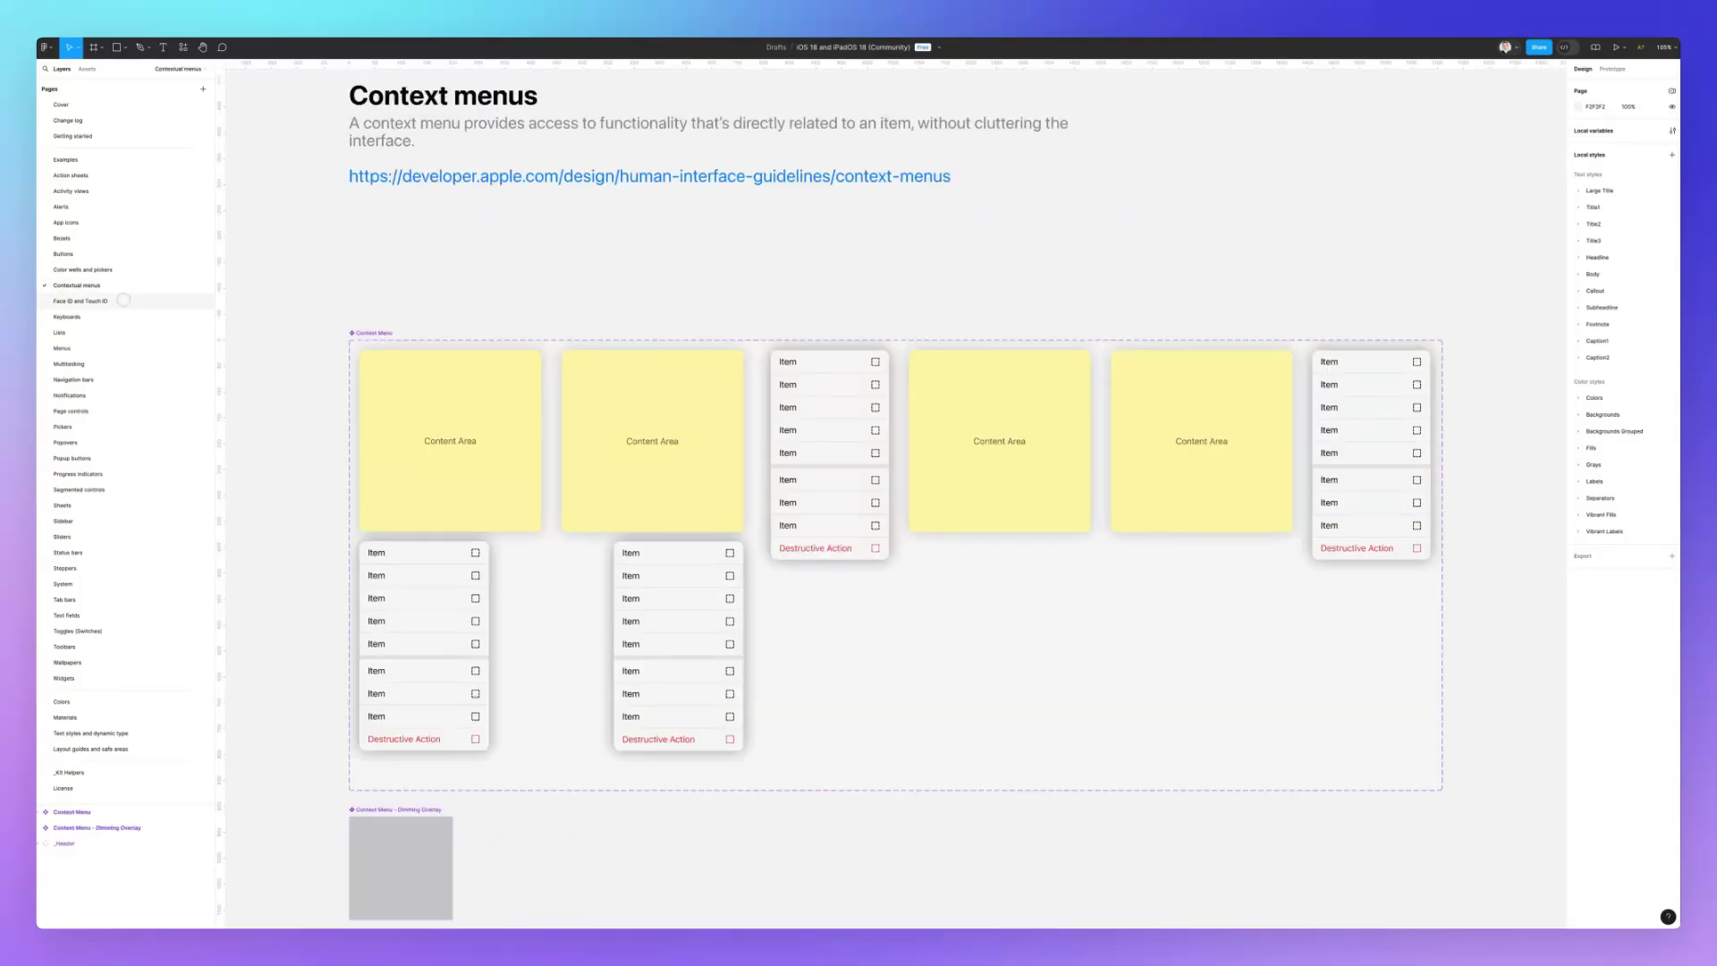
pyautogui.click(125, 301)
pyautogui.click(127, 313)
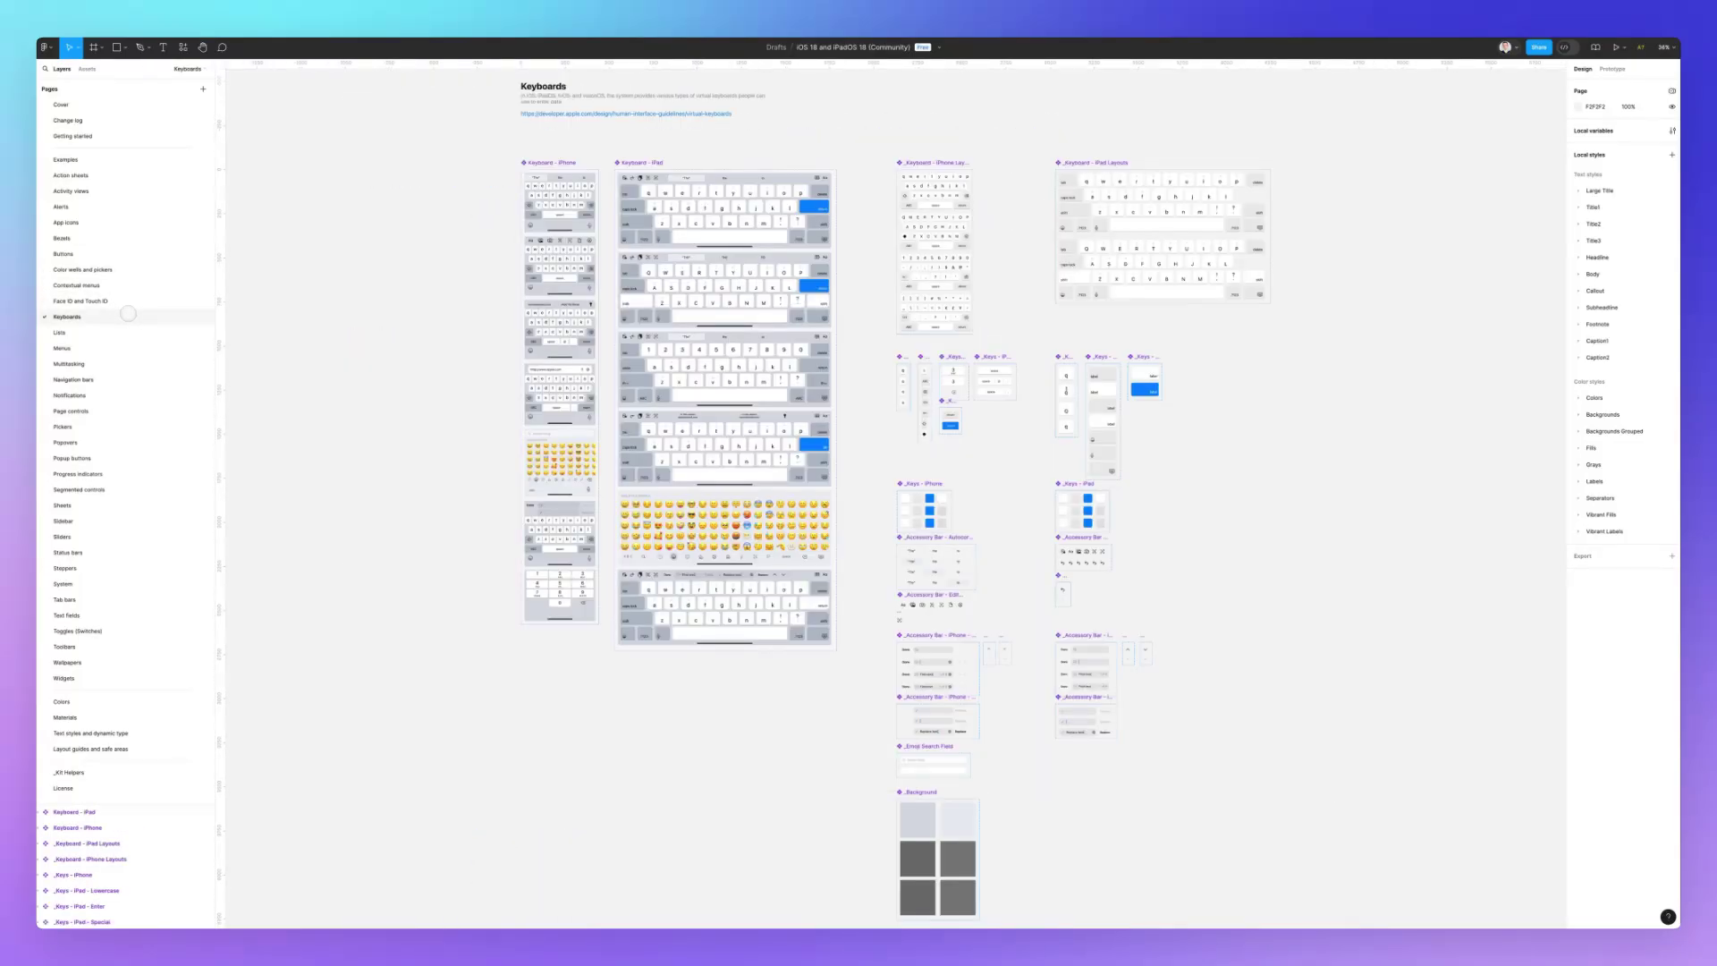
pyautogui.click(128, 328)
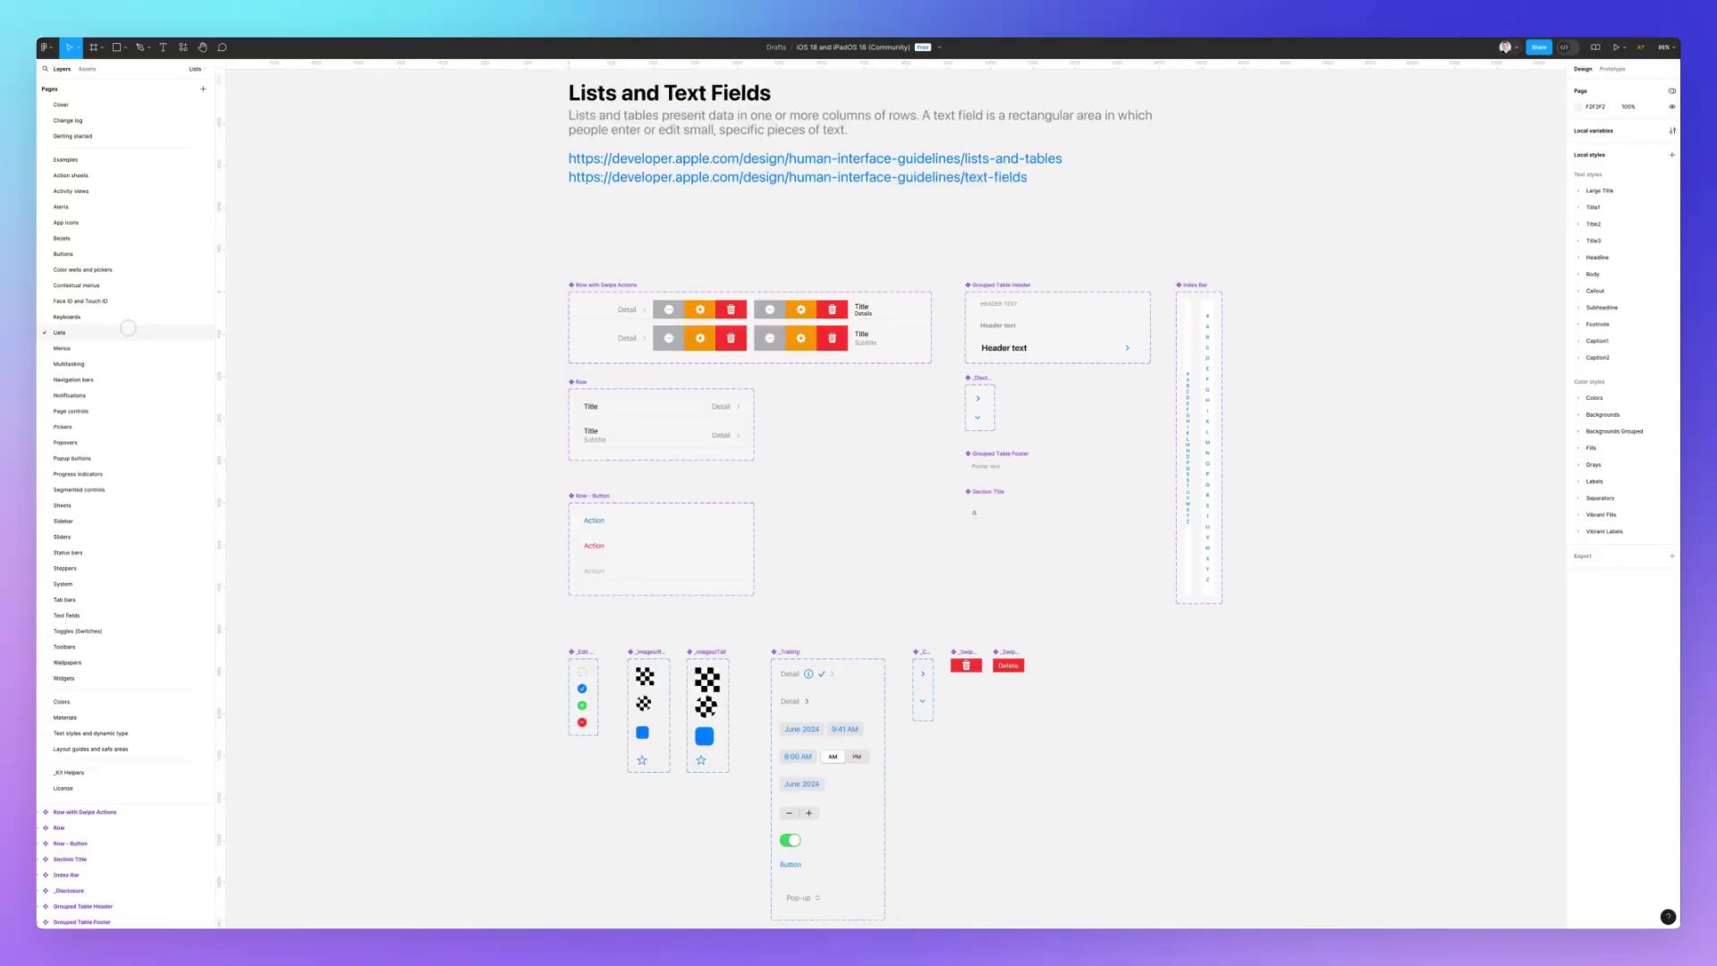
pyautogui.click(145, 362)
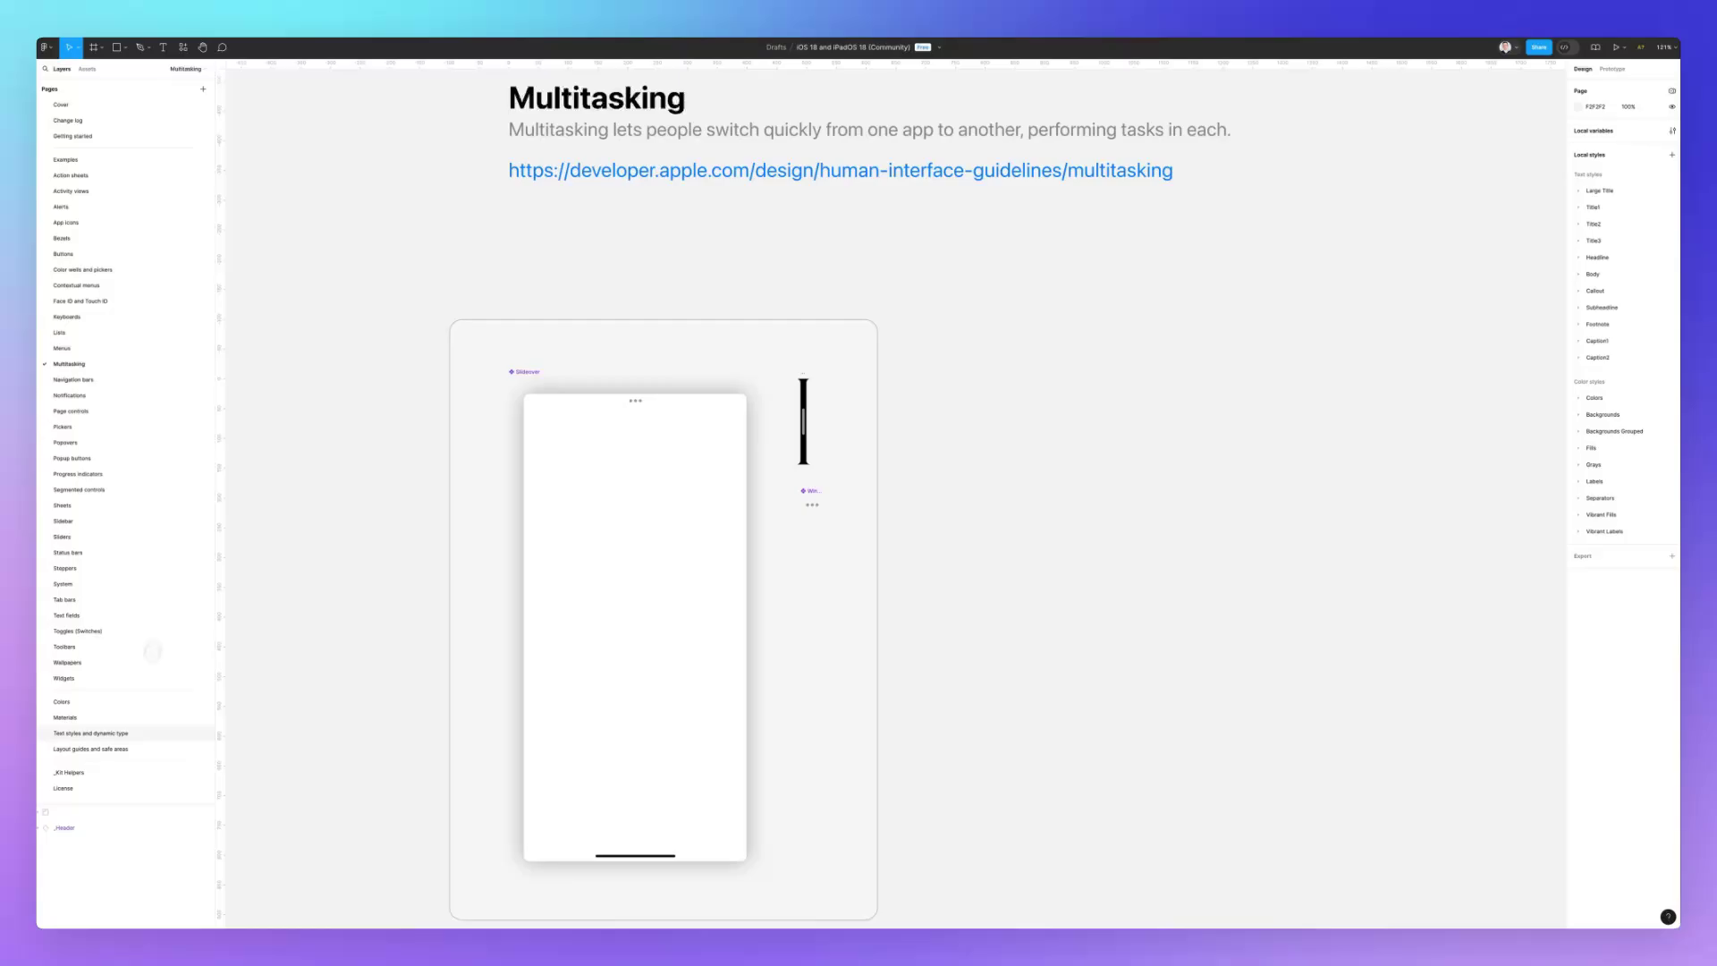
pyautogui.click(125, 703)
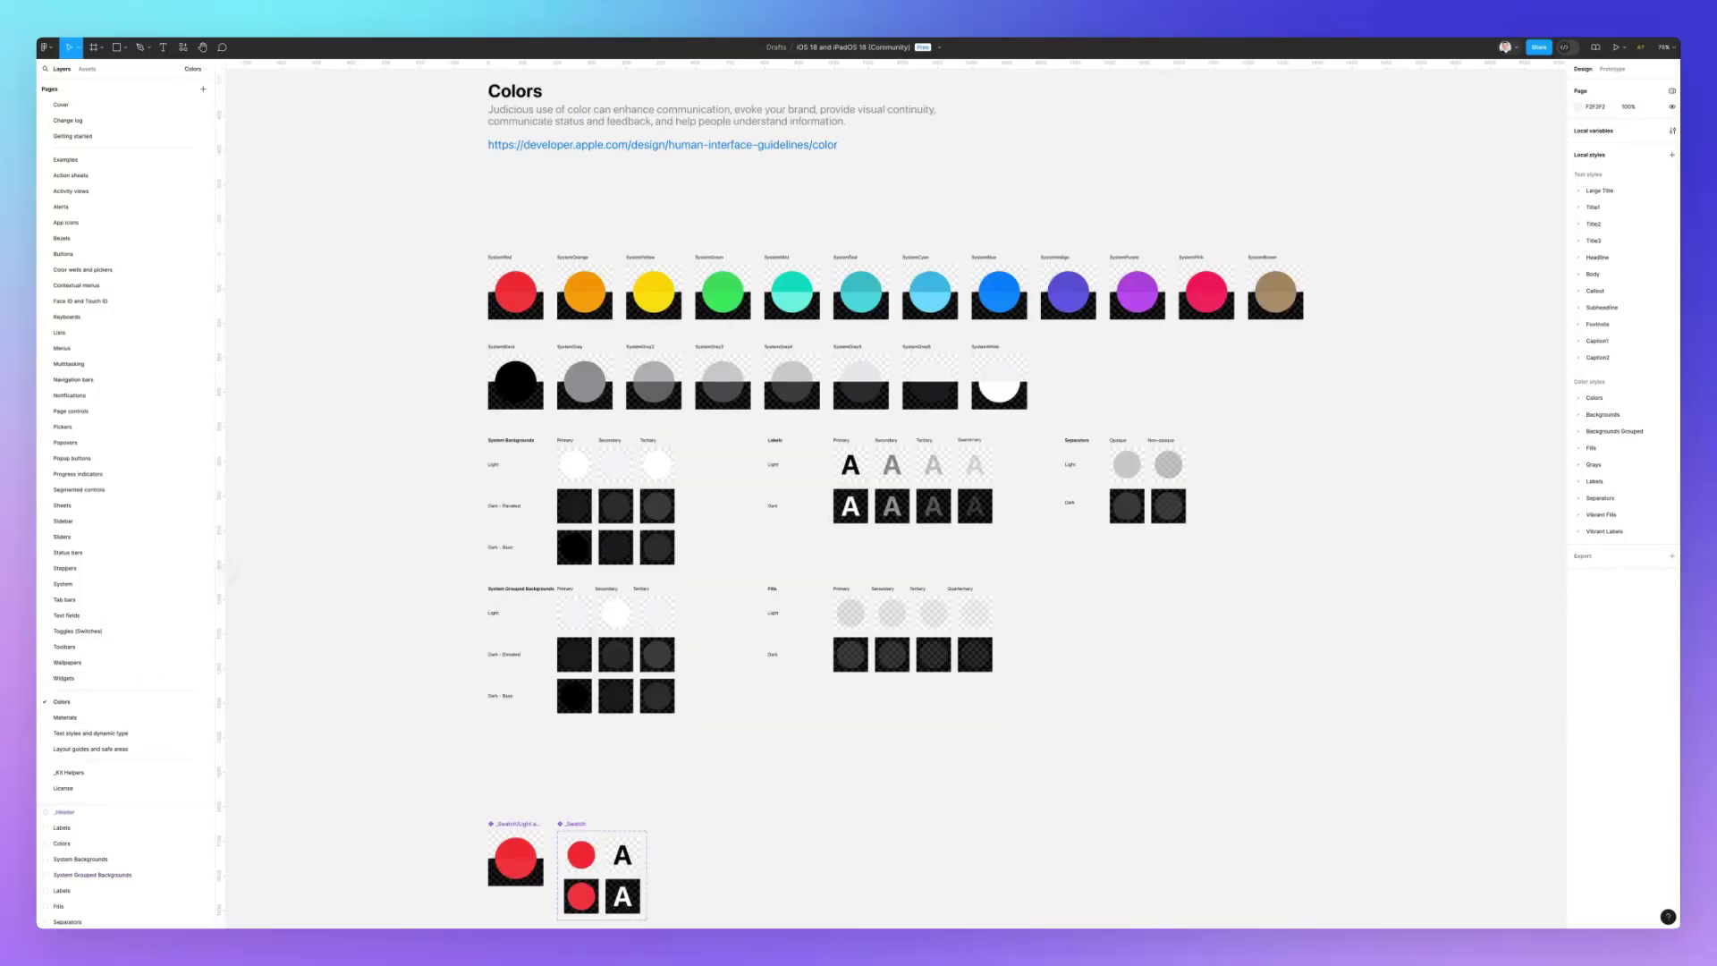
pyautogui.scroll(1, 756, 313)
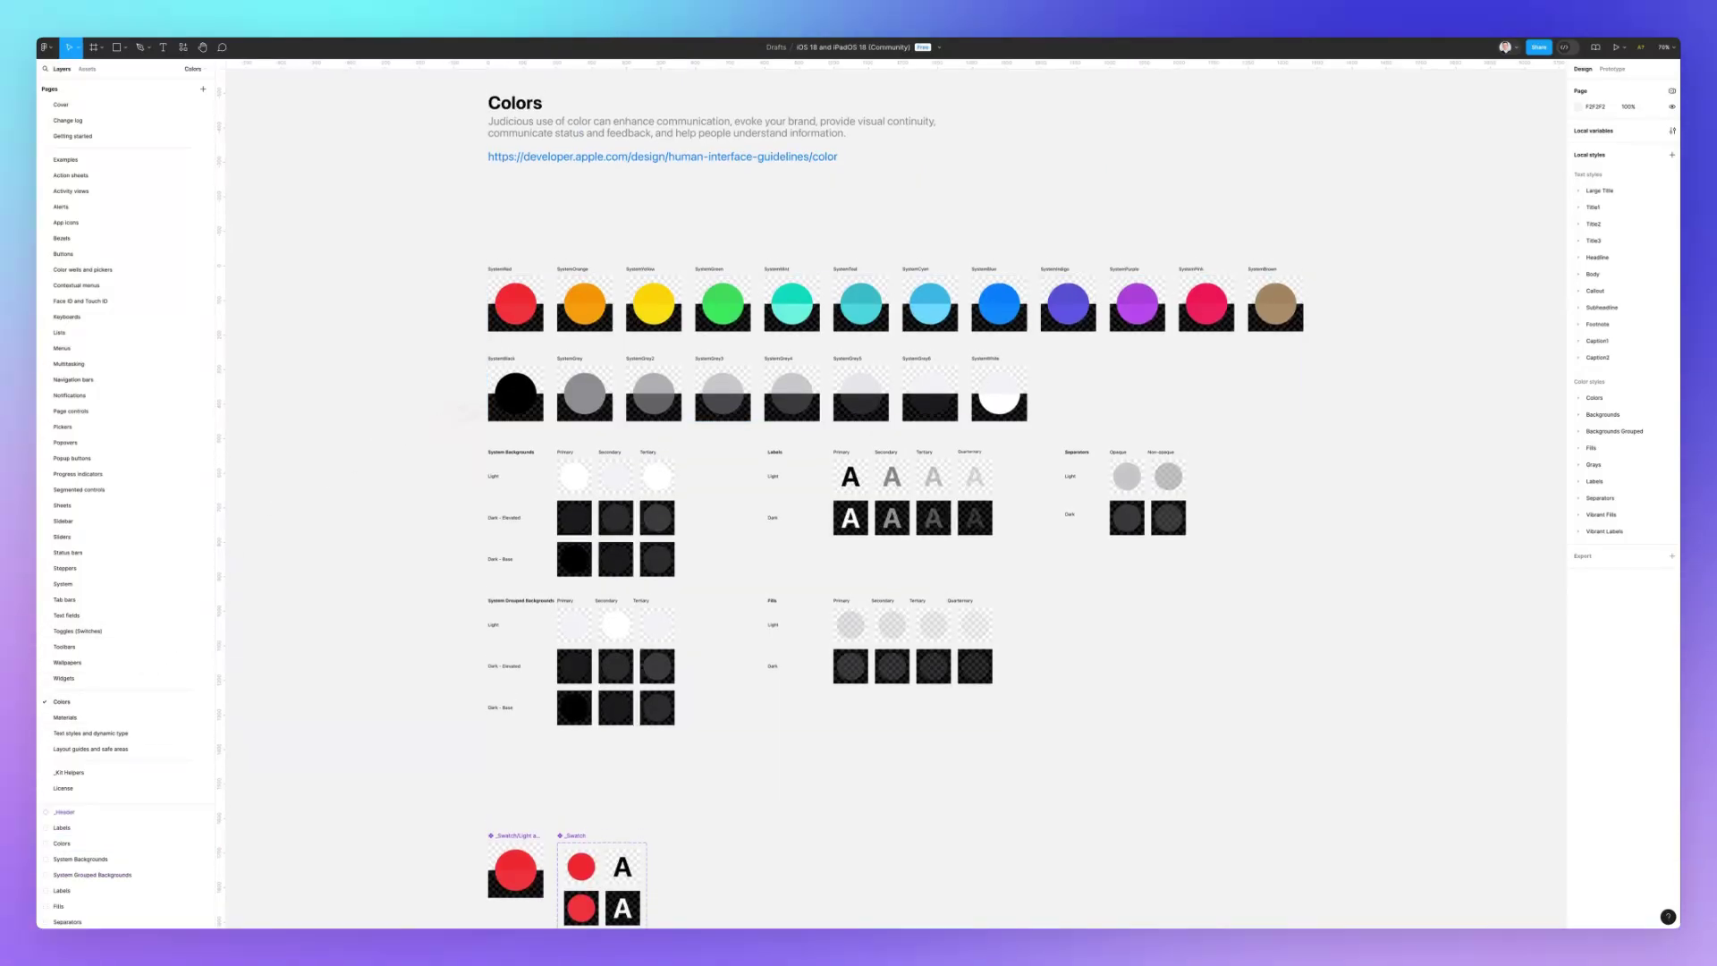
pyautogui.scroll(3, 756, 313)
pyautogui.scroll(3, 779, 311)
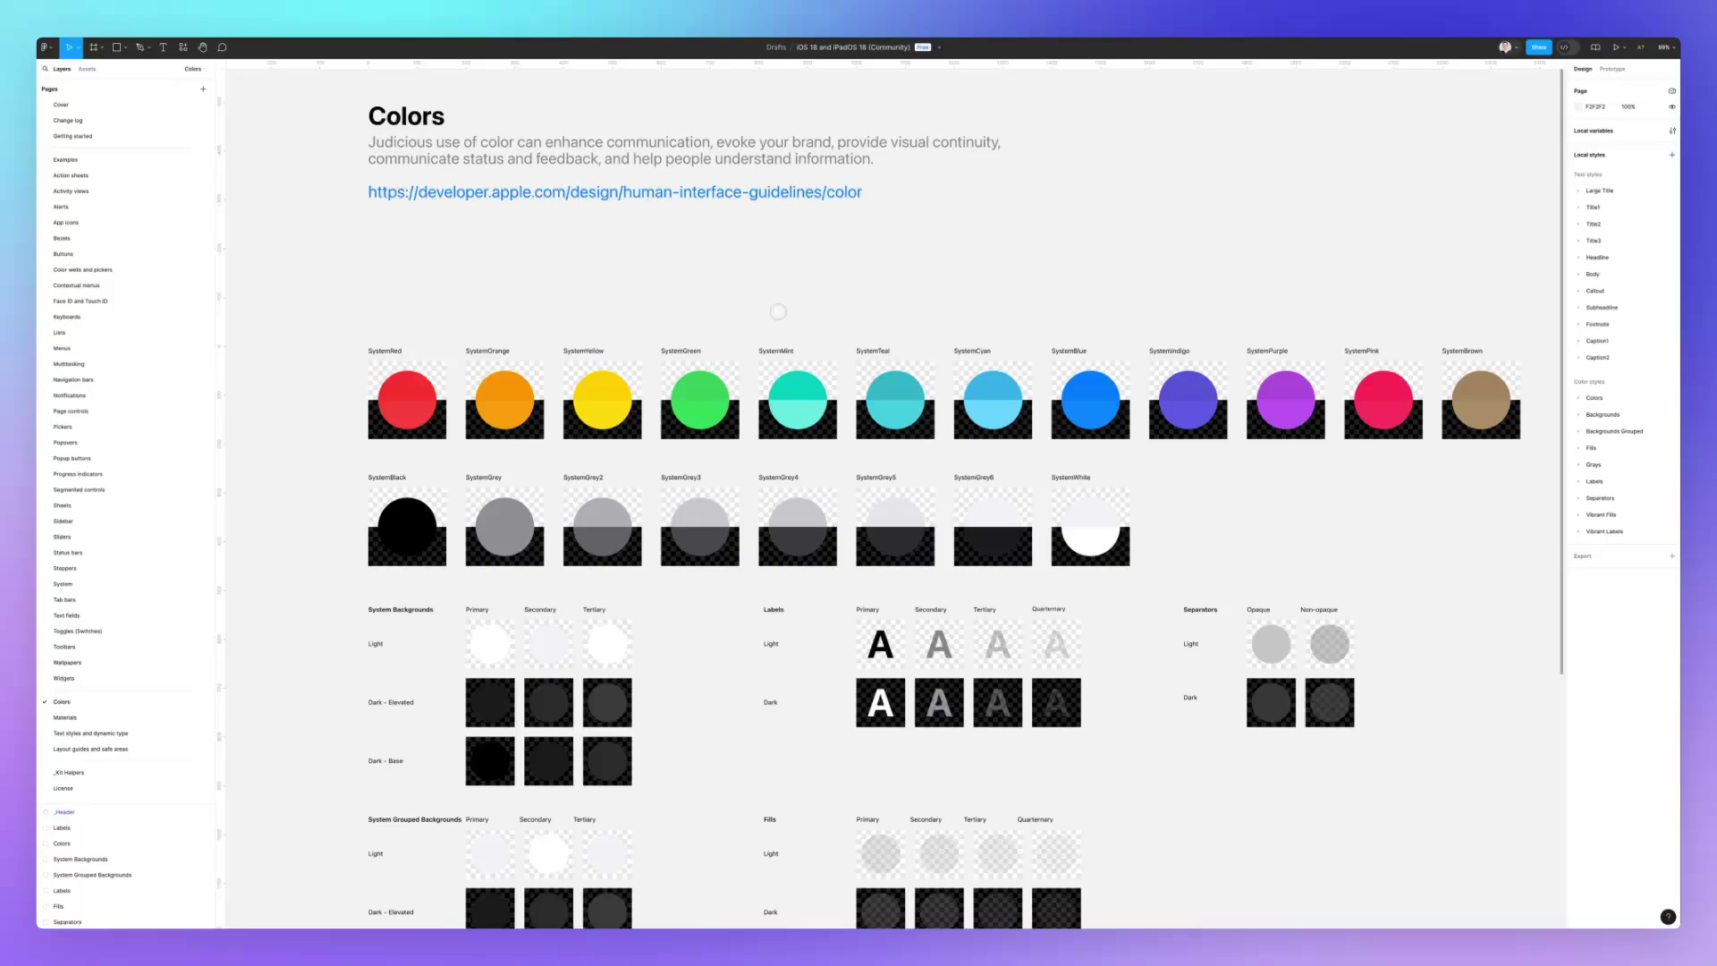
pyautogui.scroll(-1, 685, 313)
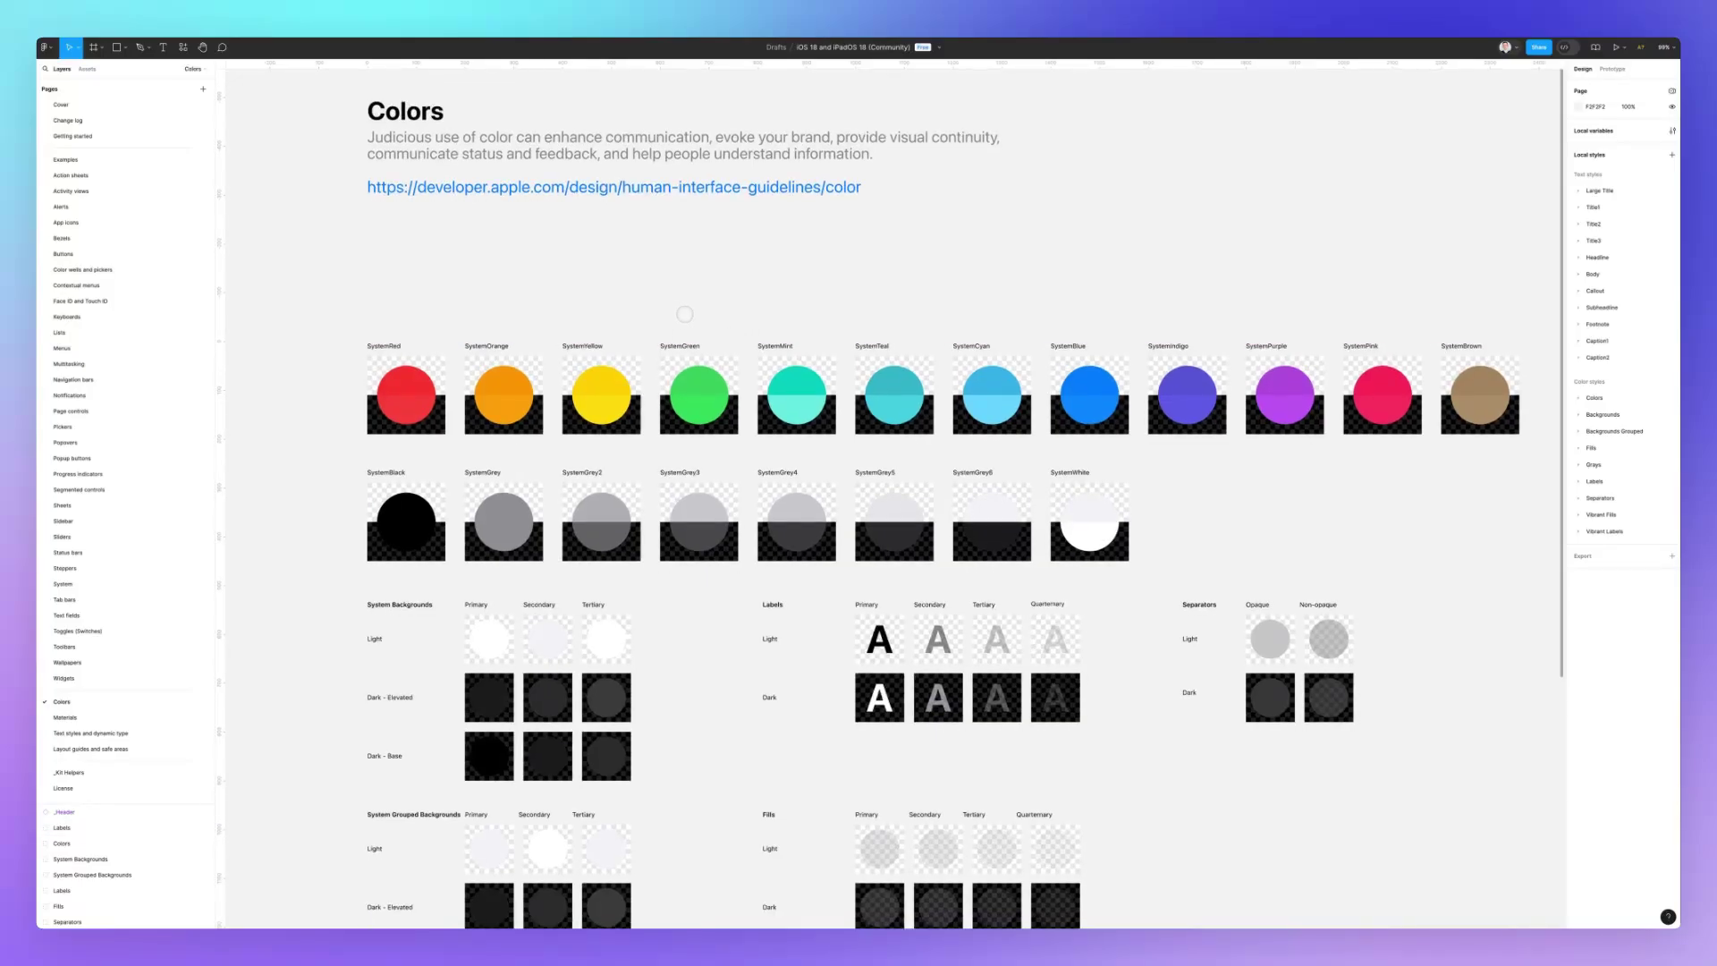
pyautogui.hscroll(2, 686, 314)
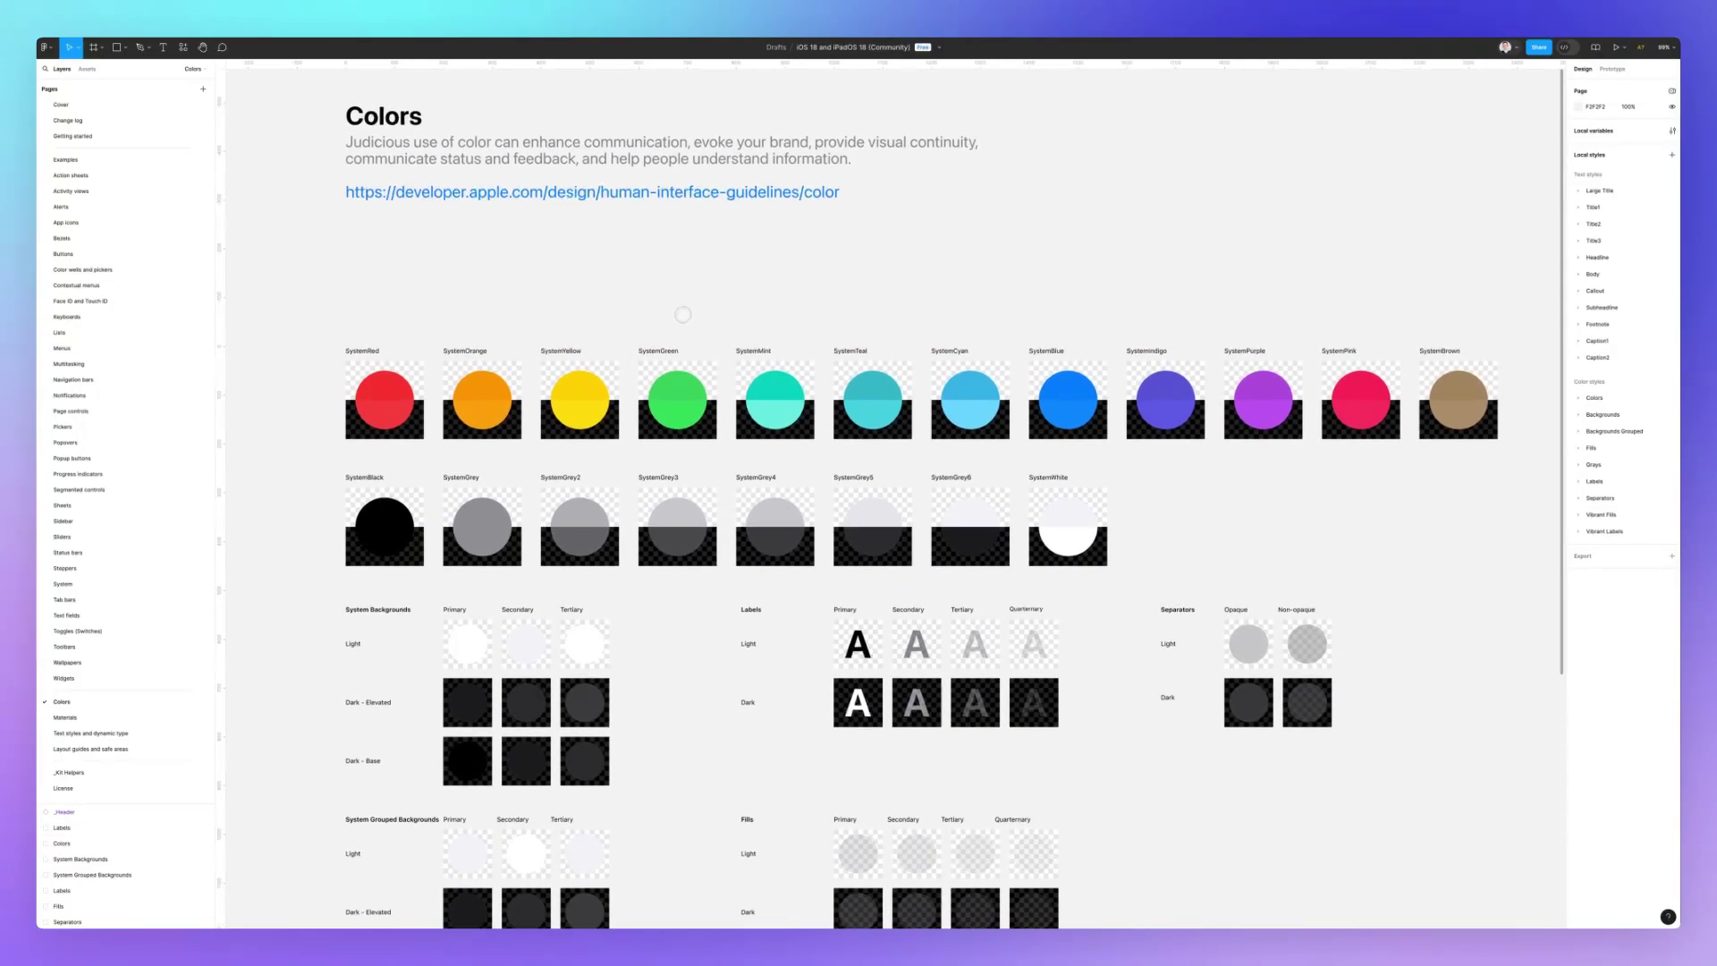
pyautogui.scroll(-2, 721, 291)
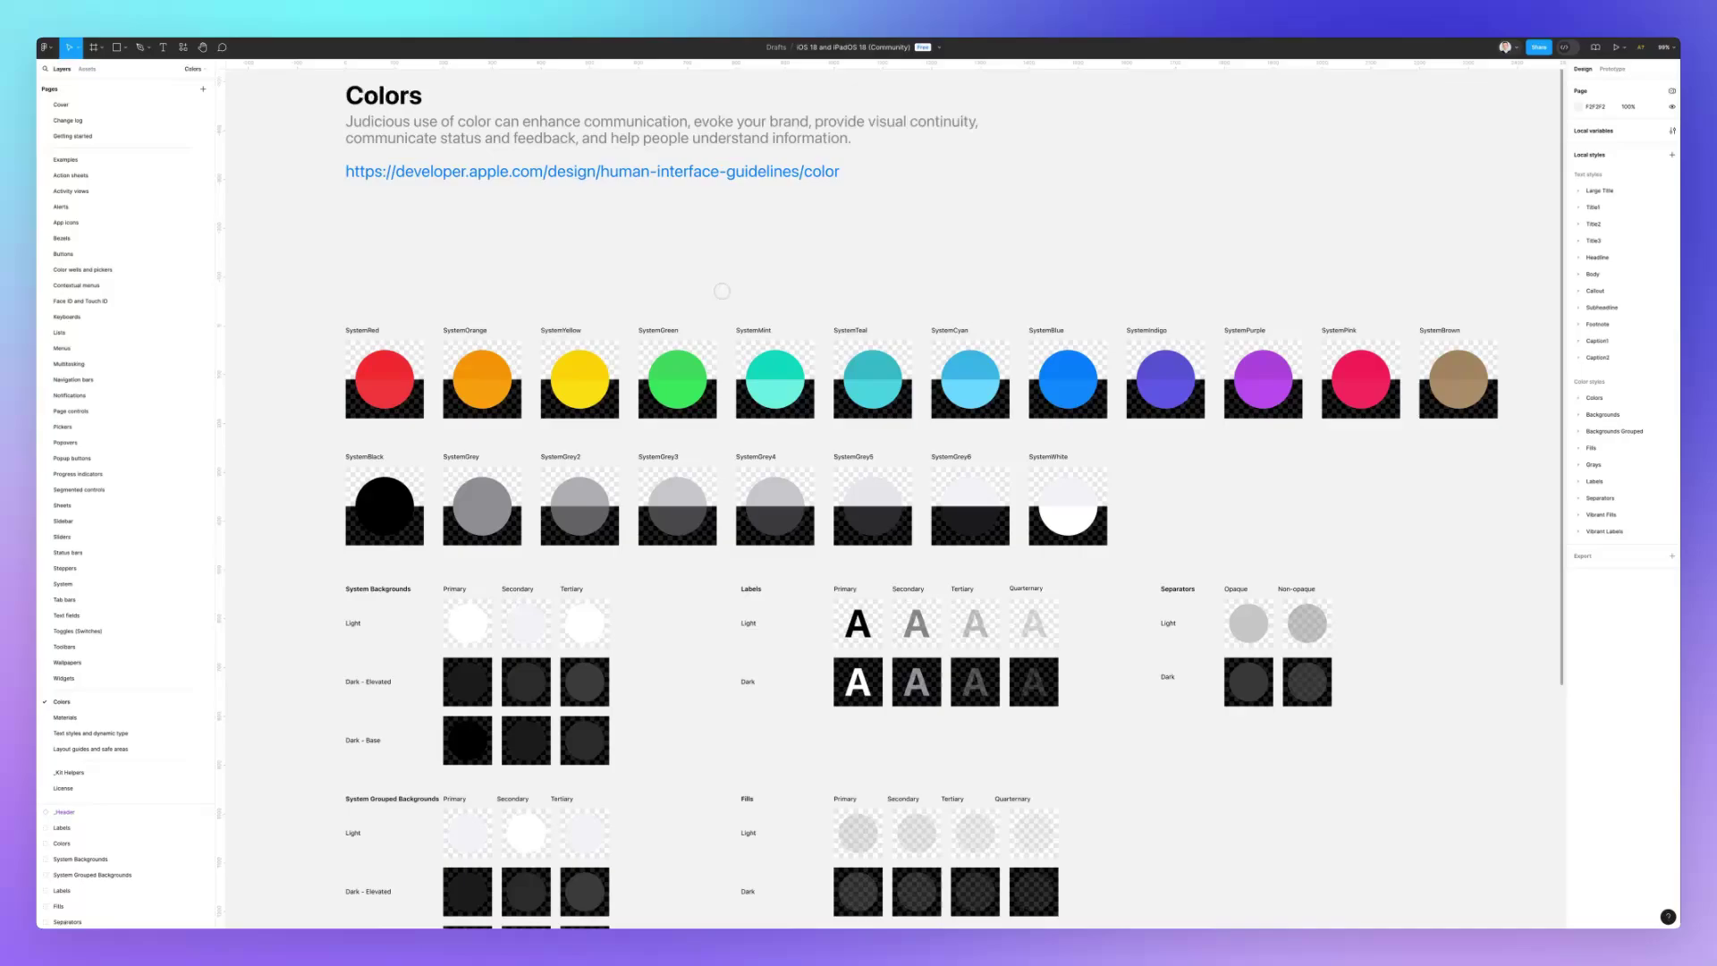
pyautogui.scroll(3, 729, 290)
pyautogui.hscroll(1, 735, 289)
pyautogui.scroll(-3, 740, 288)
pyautogui.hscroll(1, 740, 289)
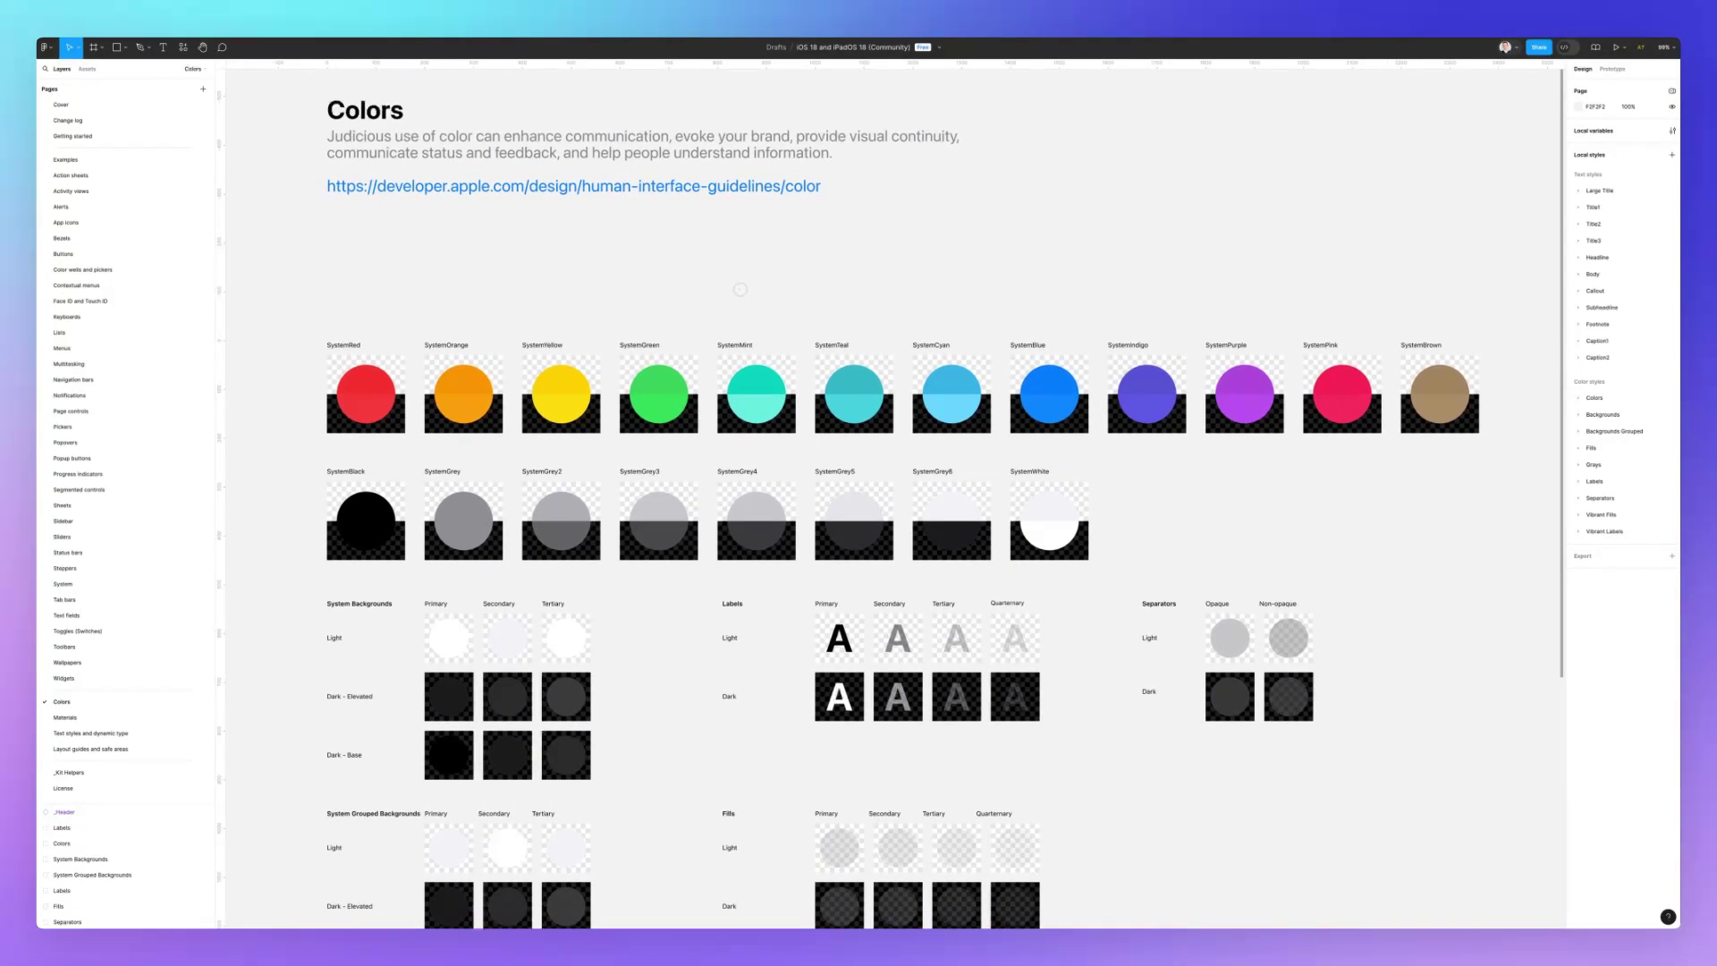
# Hide the interface with Ctrl+\ and pan and zoom across the Colors page swatches.
pyautogui.hotkey('ctrl', '\\')
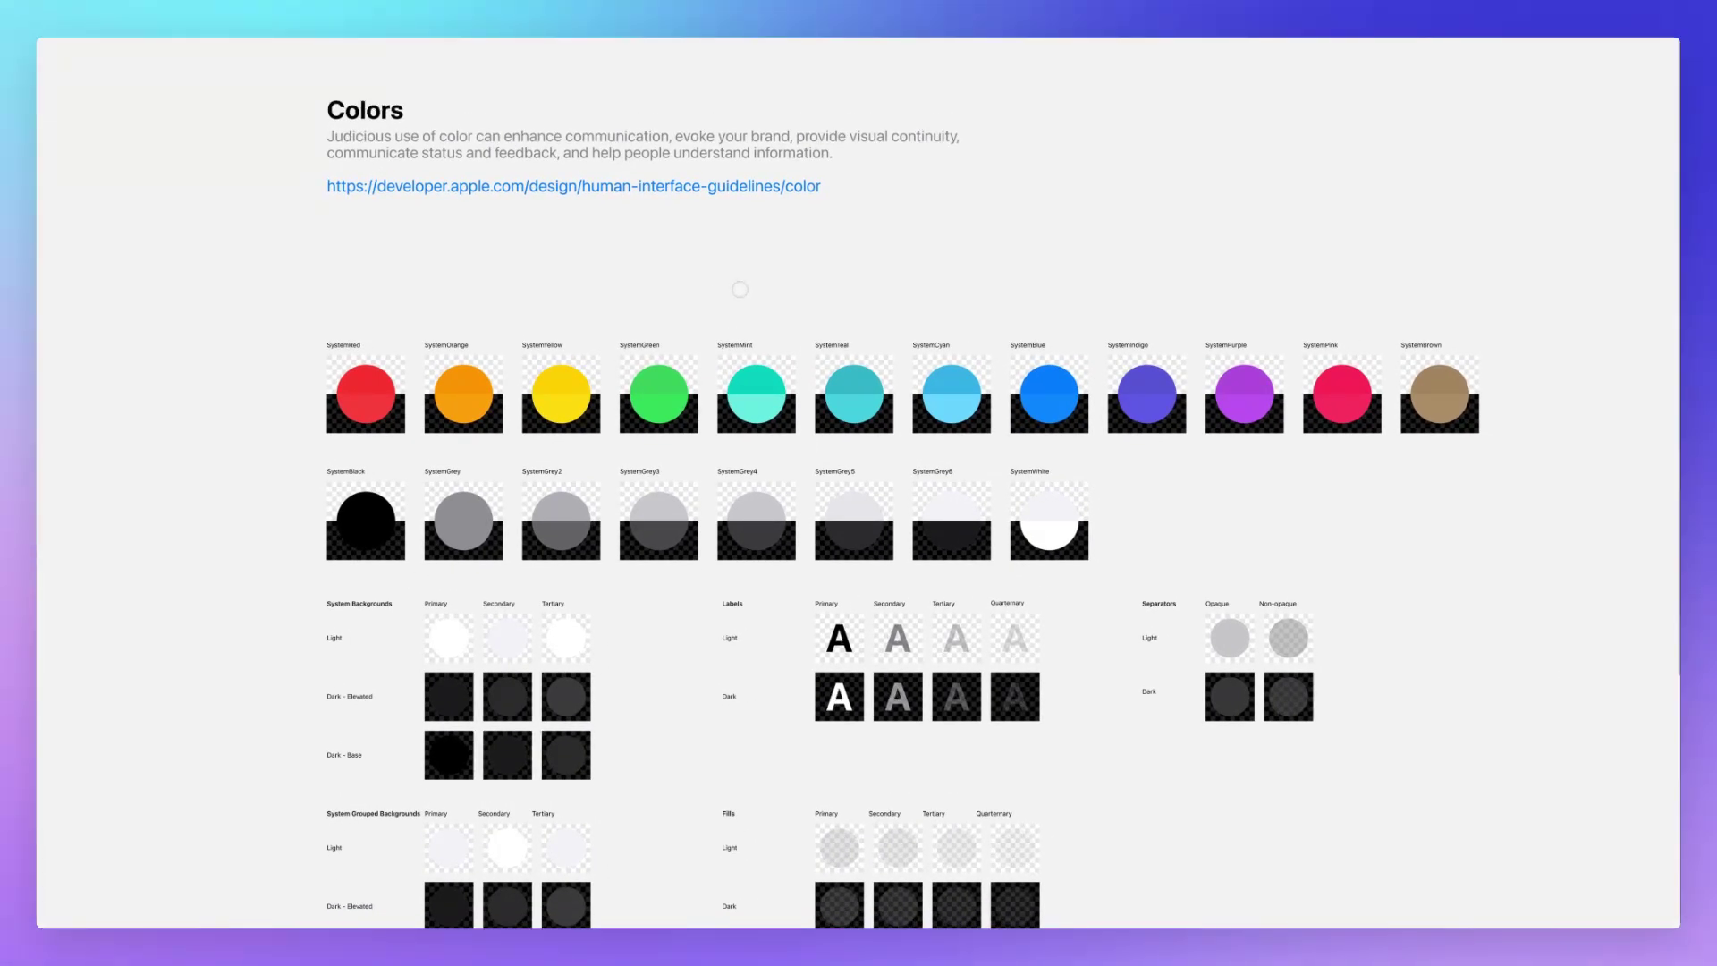
pyautogui.keyDown('ctrl'); pyautogui.scroll(2, 740, 289); pyautogui.keyUp('ctrl')
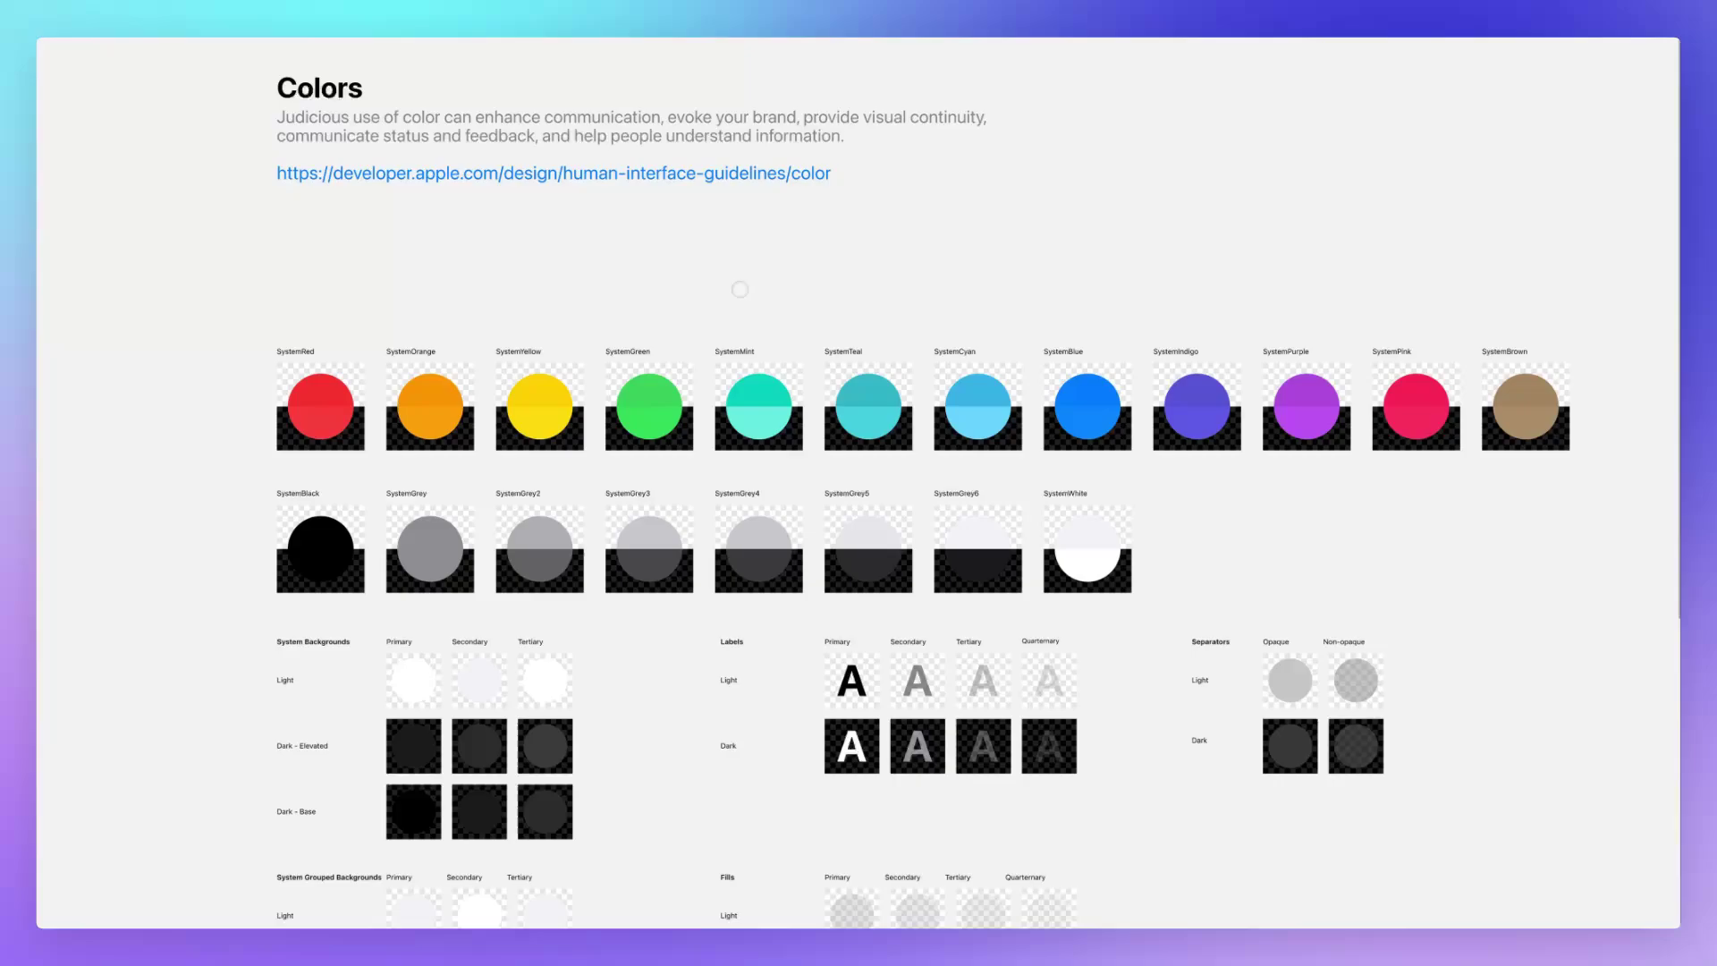
pyautogui.hscroll(2, 739, 288)
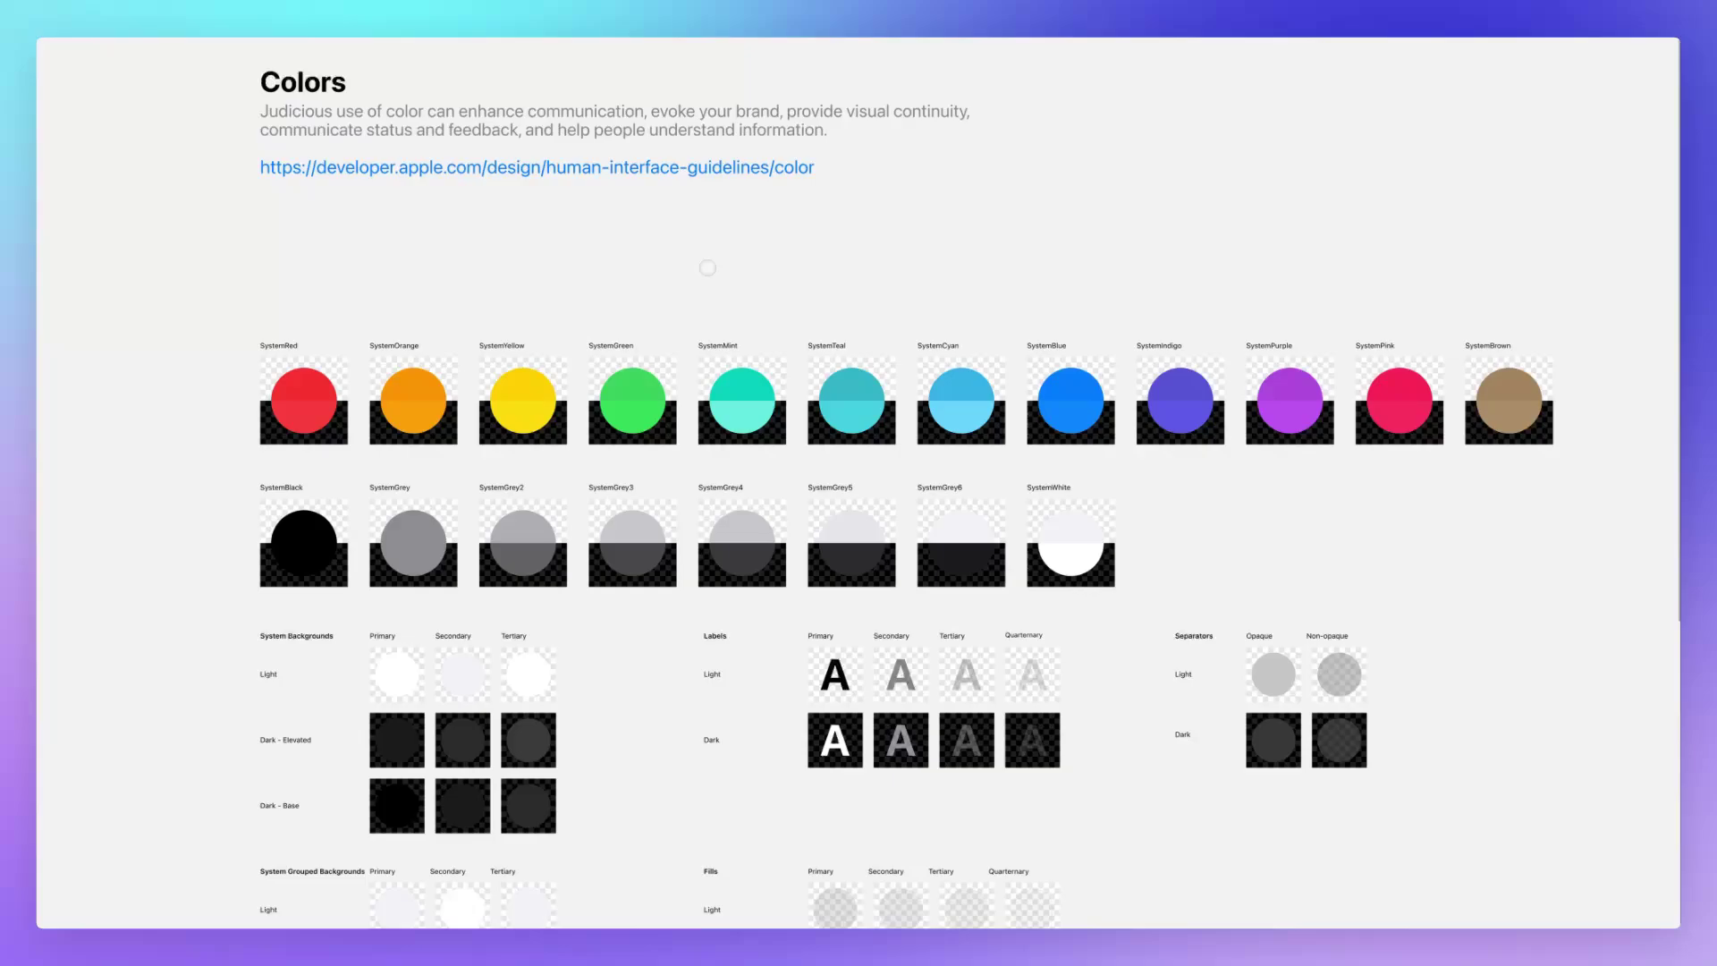
pyautogui.moveTo(709, 266)
pyautogui.mouseDown()
pyautogui.moveTo(708, 286)
pyautogui.moveTo(686, 285)
pyautogui.mouseUp()
pyautogui.scroll(-1, 686, 285)
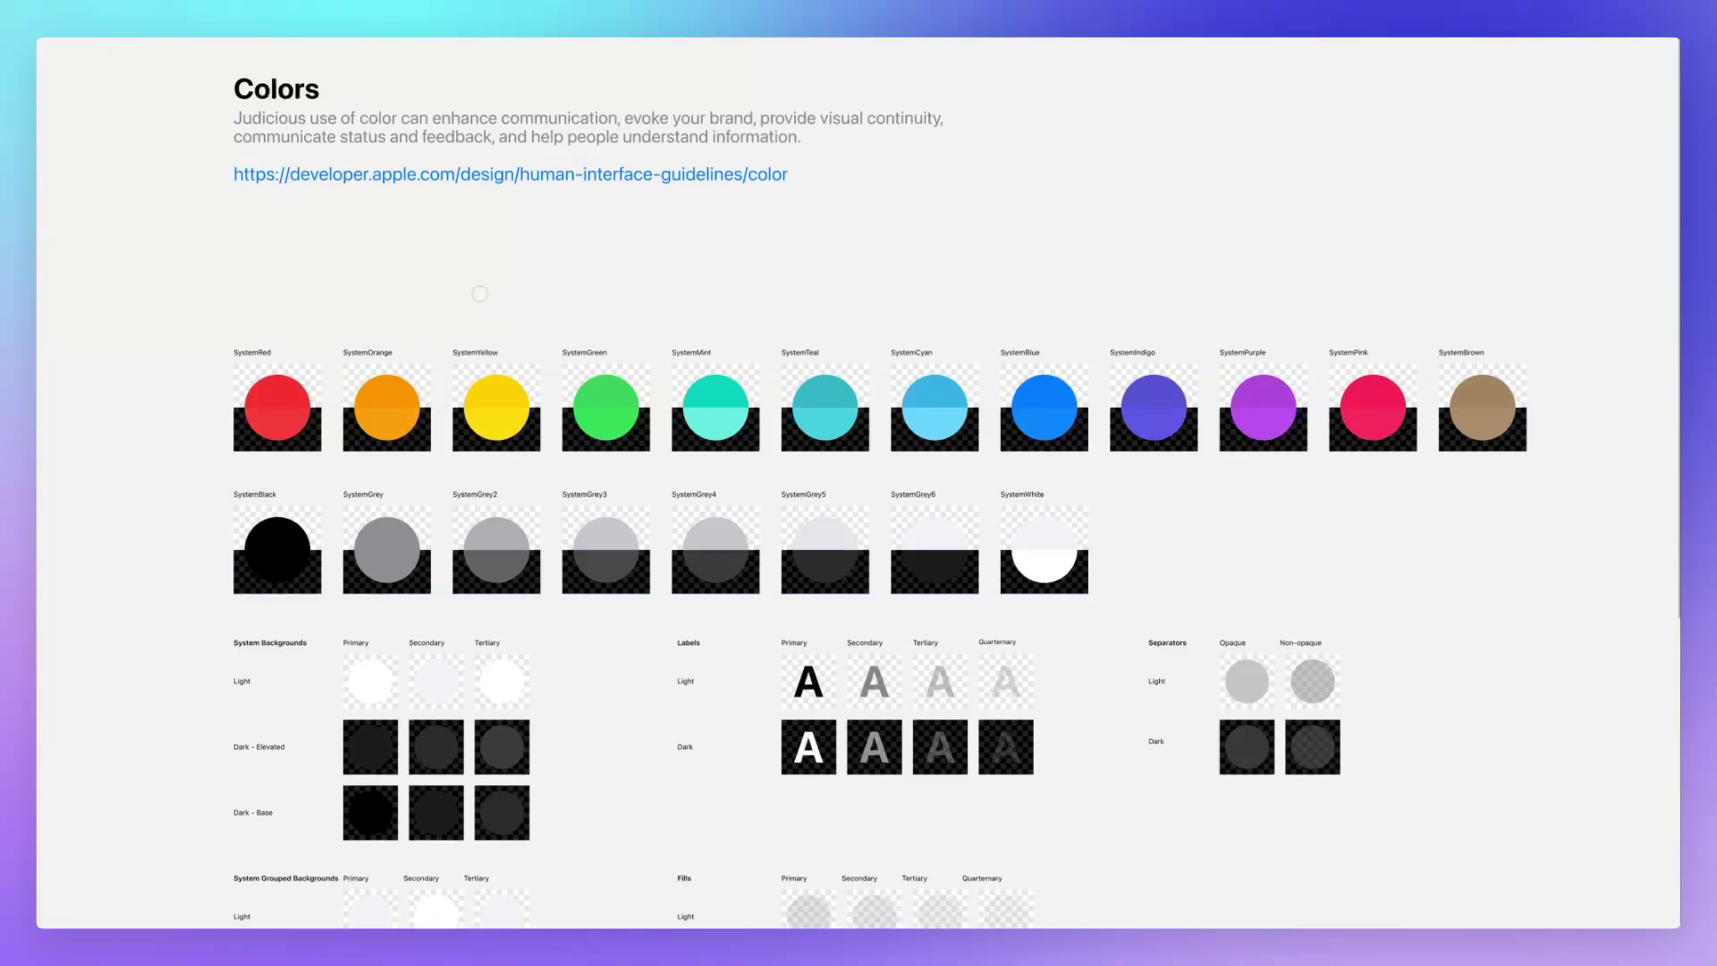
pyautogui.scroll(-1, 483, 293)
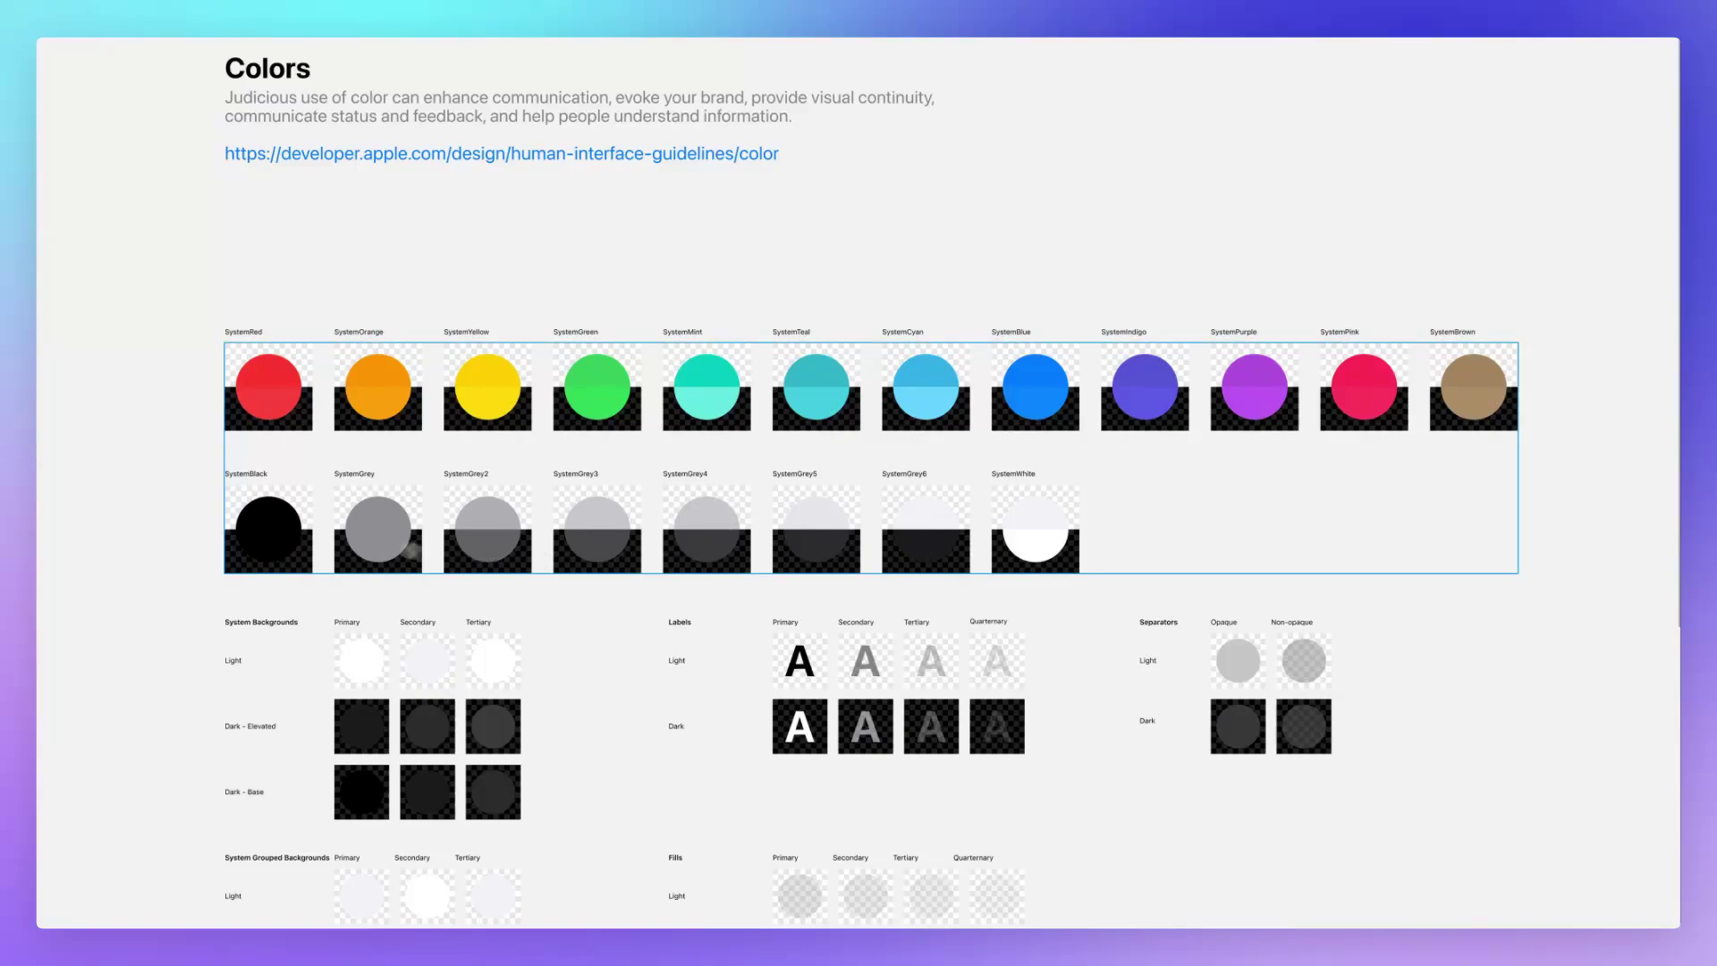
pyautogui.scroll(-3, 157, 469)
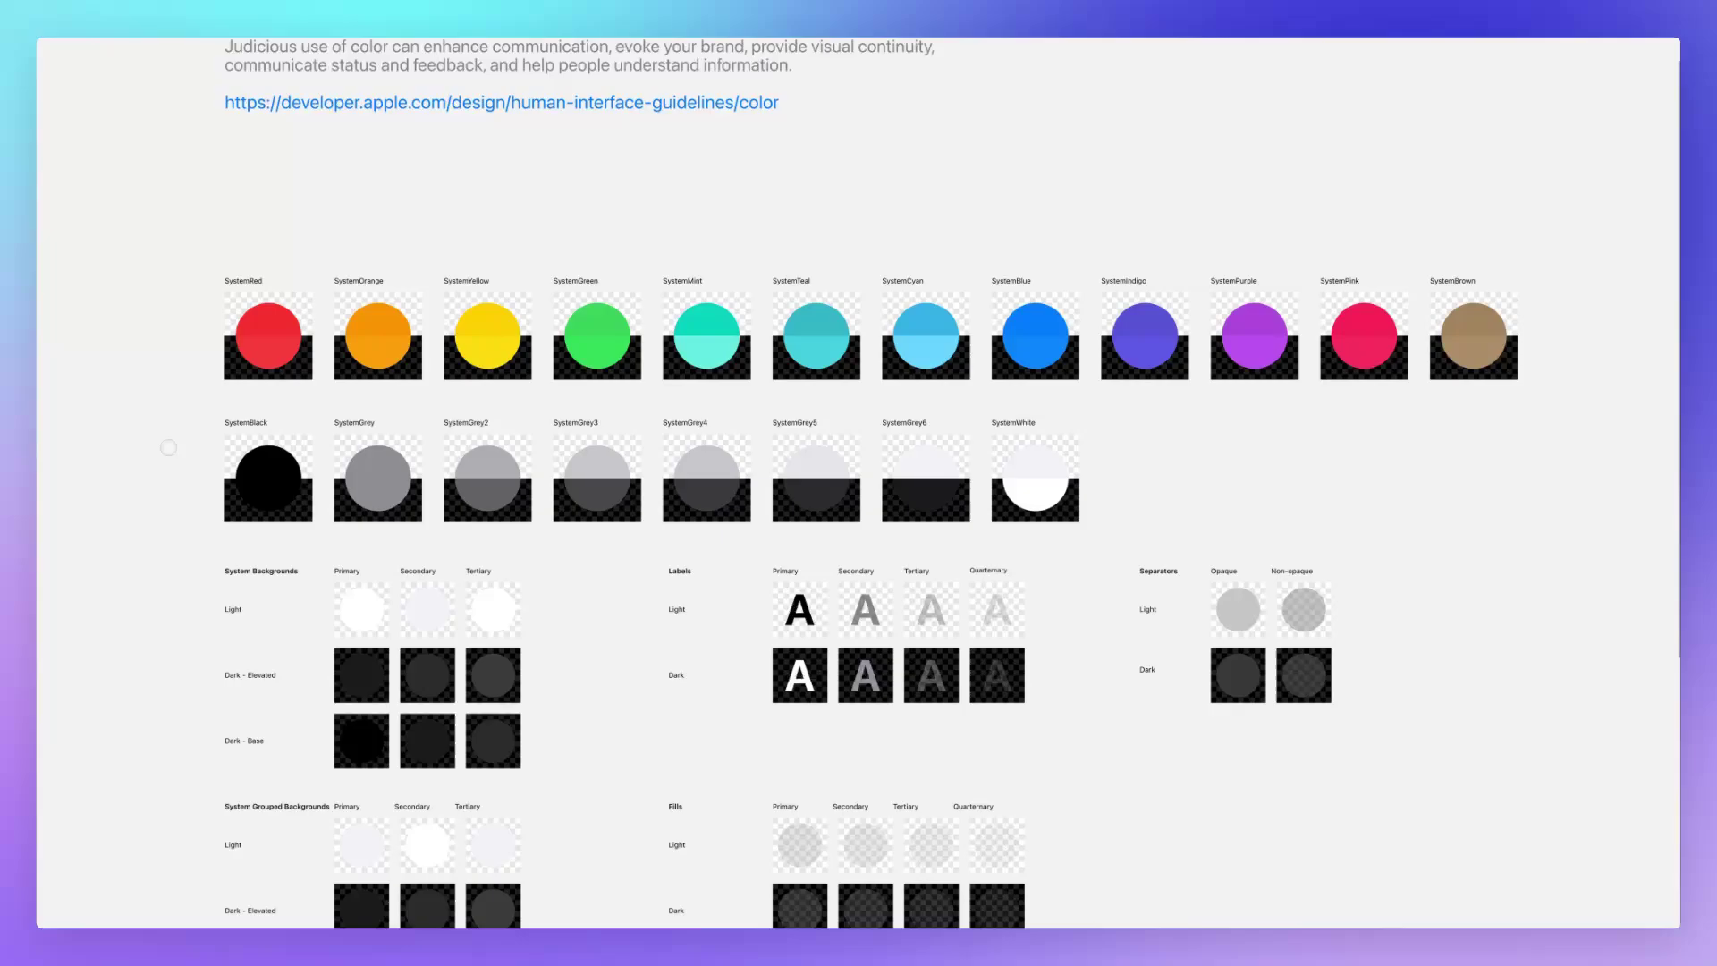
pyautogui.scroll(5, 168, 447)
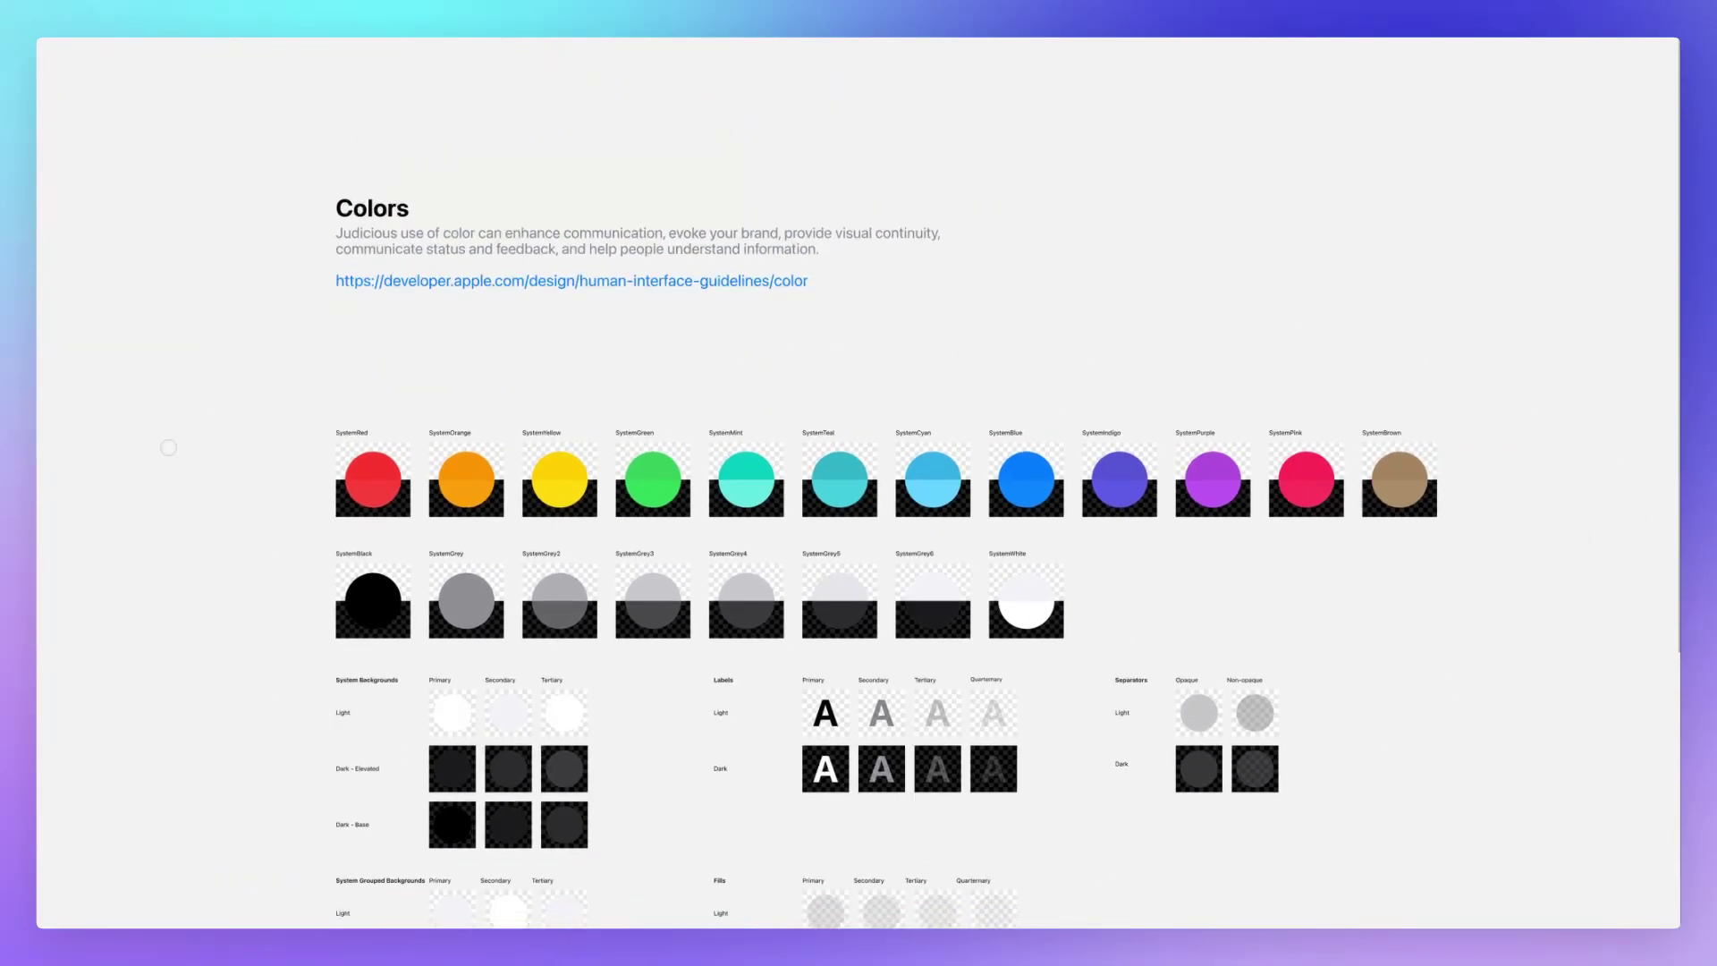
pyautogui.hscroll(-5, 169, 447)
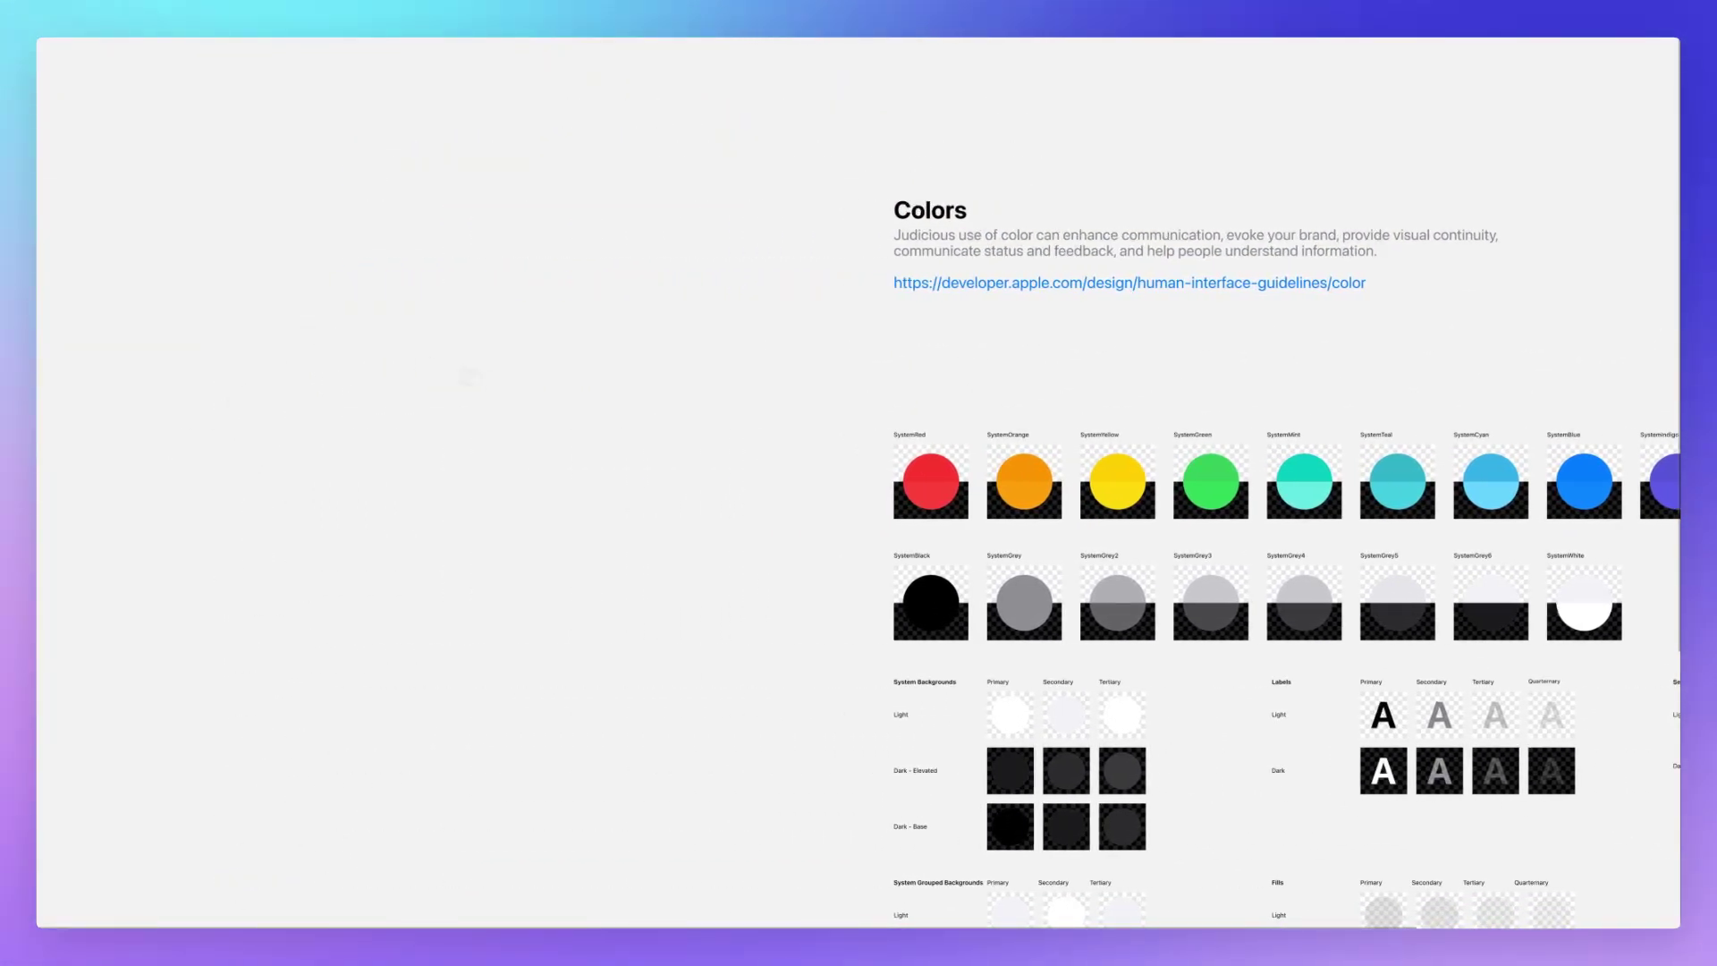
# Draw a wide banner rectangle and bring back the panels to edit its fill.
pyautogui.moveTo(283, 327)
pyautogui.mouseDown()
pyautogui.moveTo(614, 424)
pyautogui.moveTo(678, 419)
pyautogui.mouseUp()
pyautogui.hotkey('ctrl', '\\')
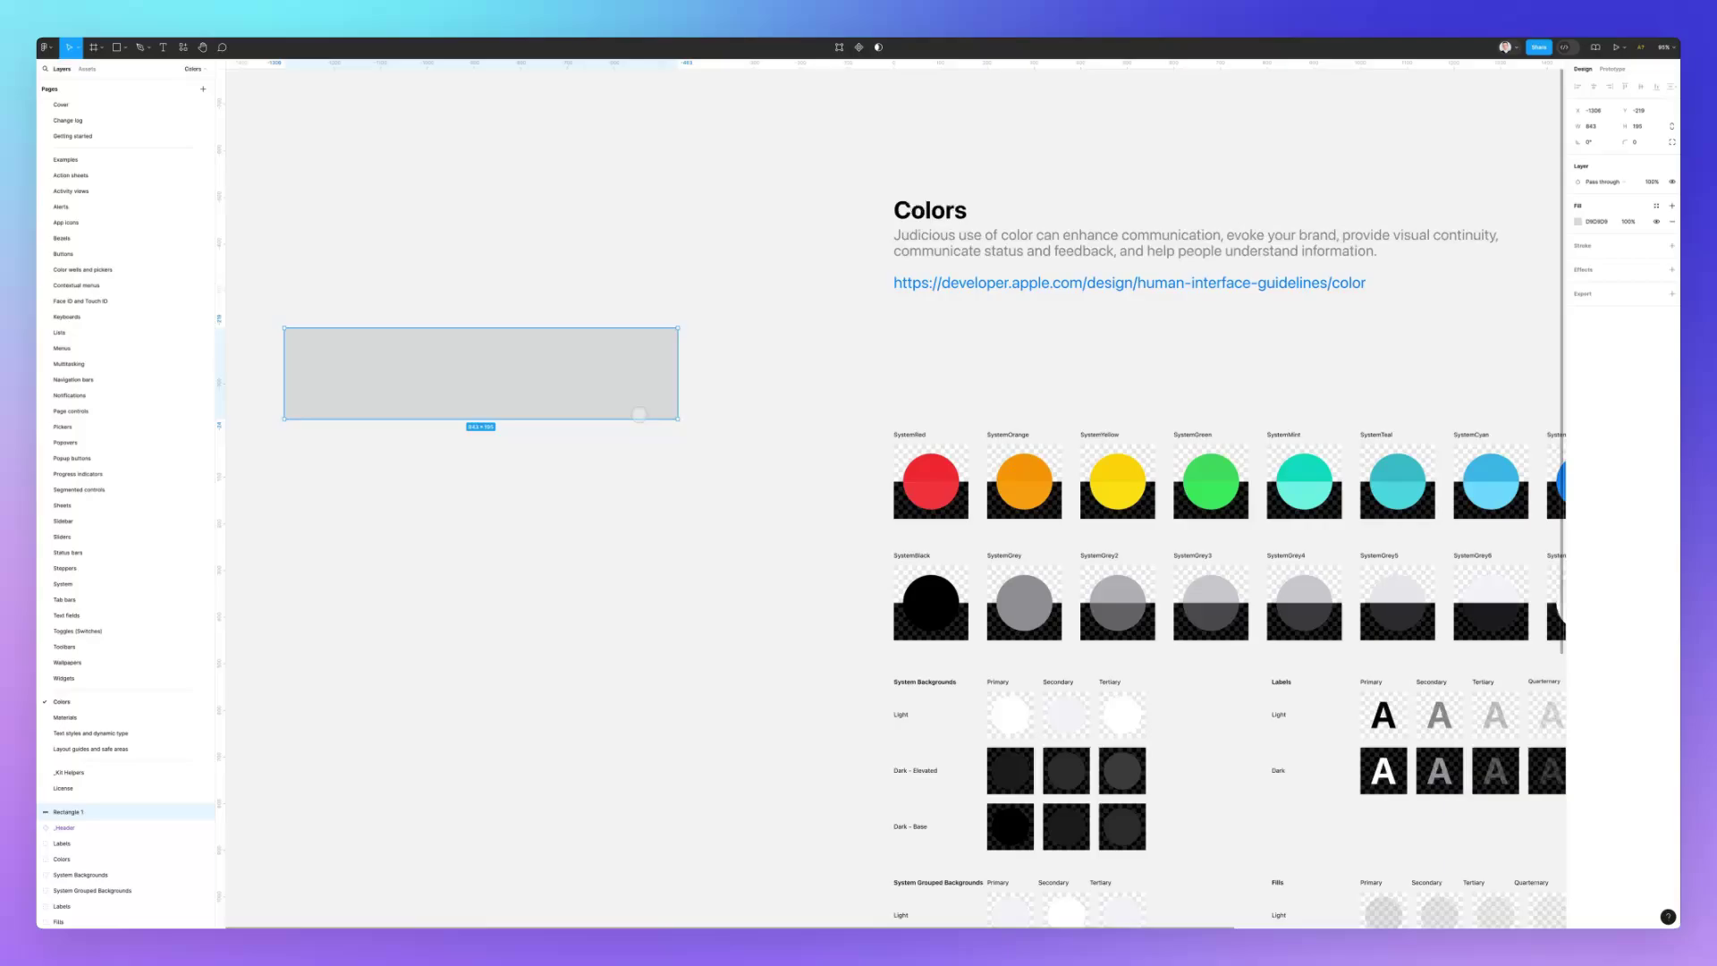
pyautogui.scroll(5, 623, 398)
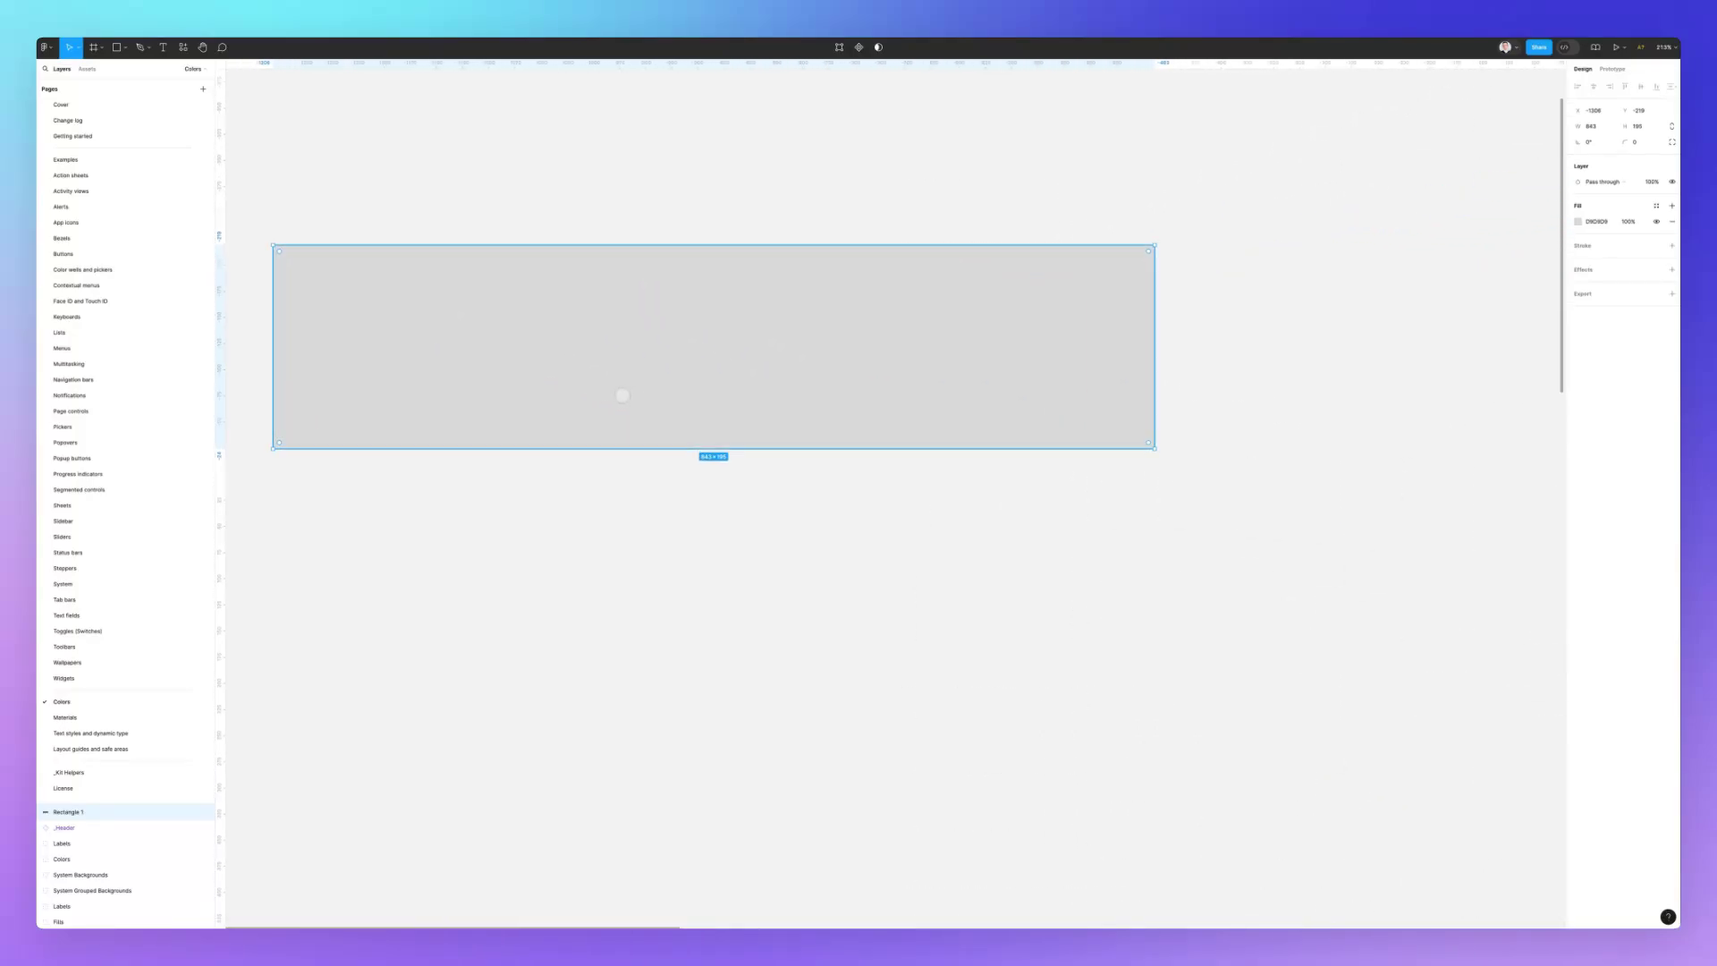
pyautogui.hscroll(-3, 635, 391)
pyautogui.click(1579, 220)
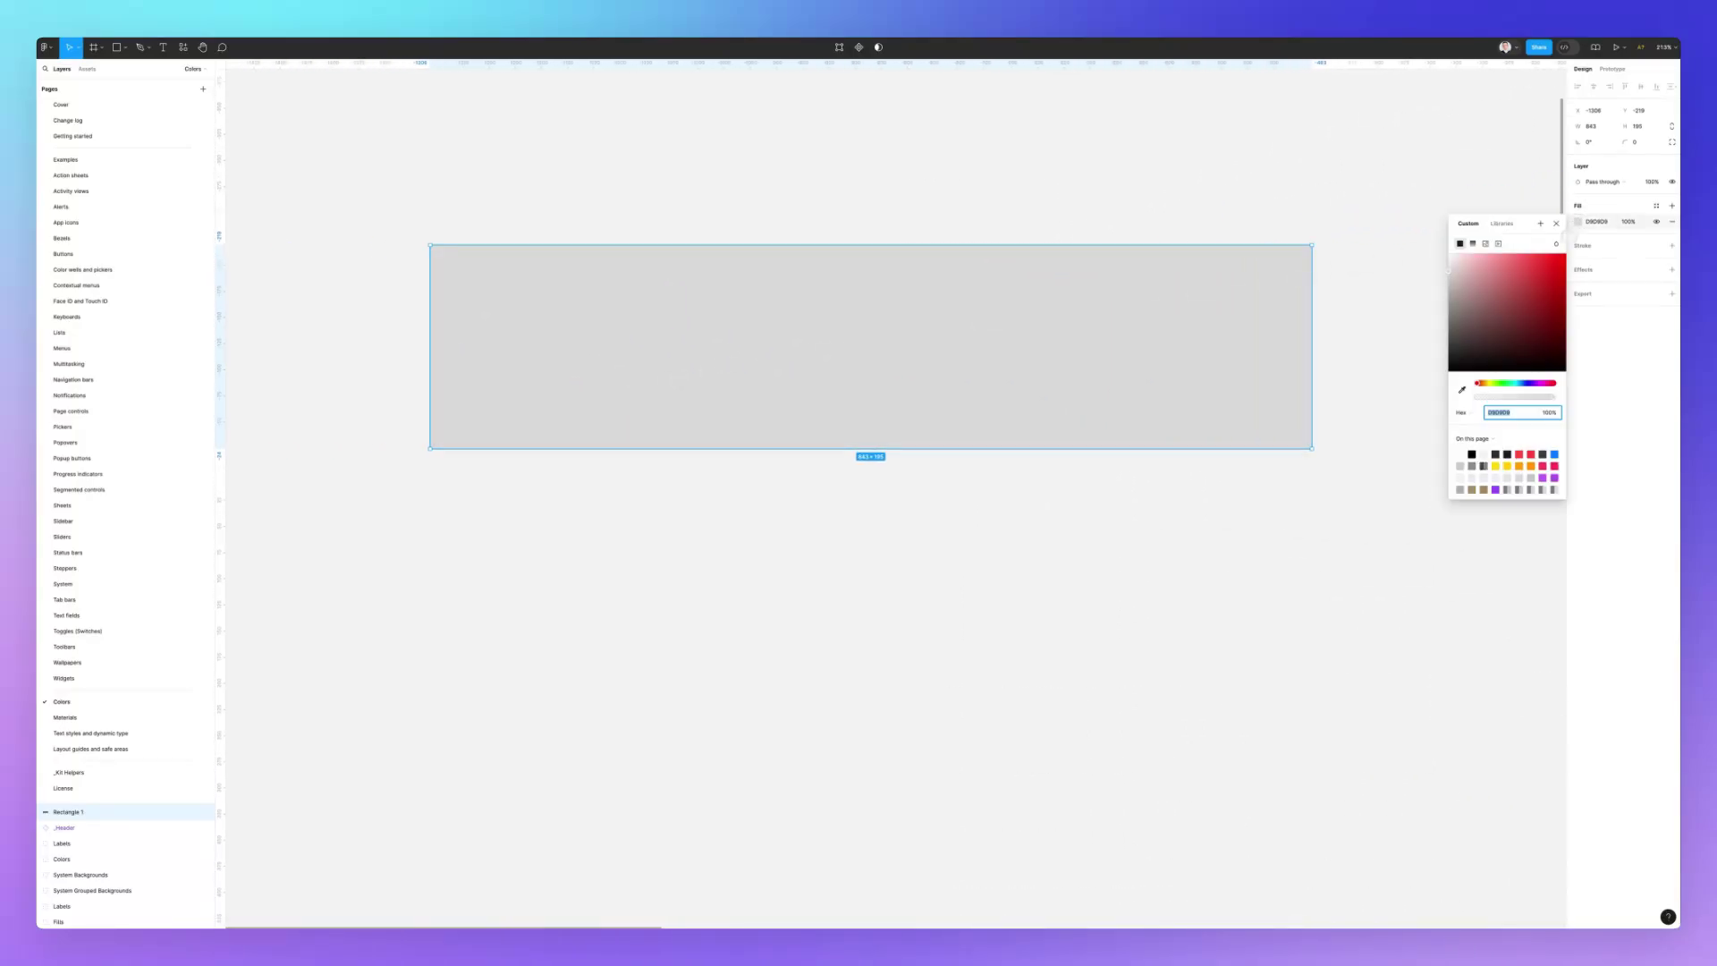
pyautogui.click(1565, 254)
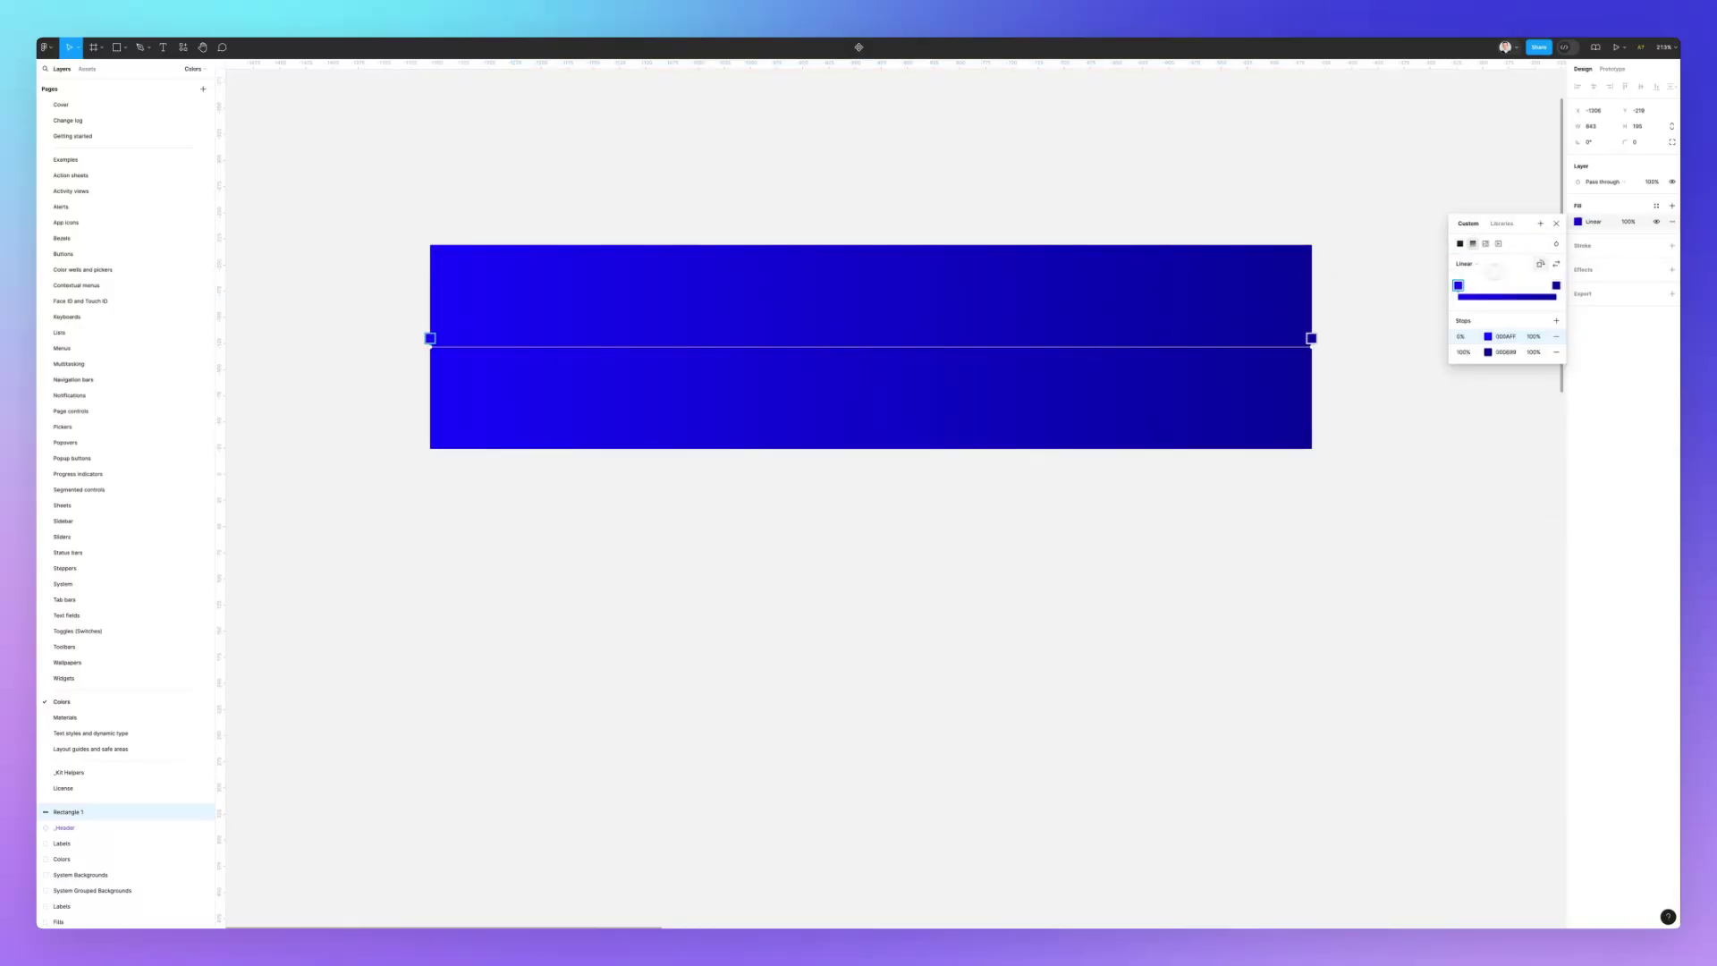
# Lighten the right gradient stop to pale periwinkle and add a middle stop of 000AFF.
pyautogui.click(1556, 285)
pyautogui.click(1488, 351)
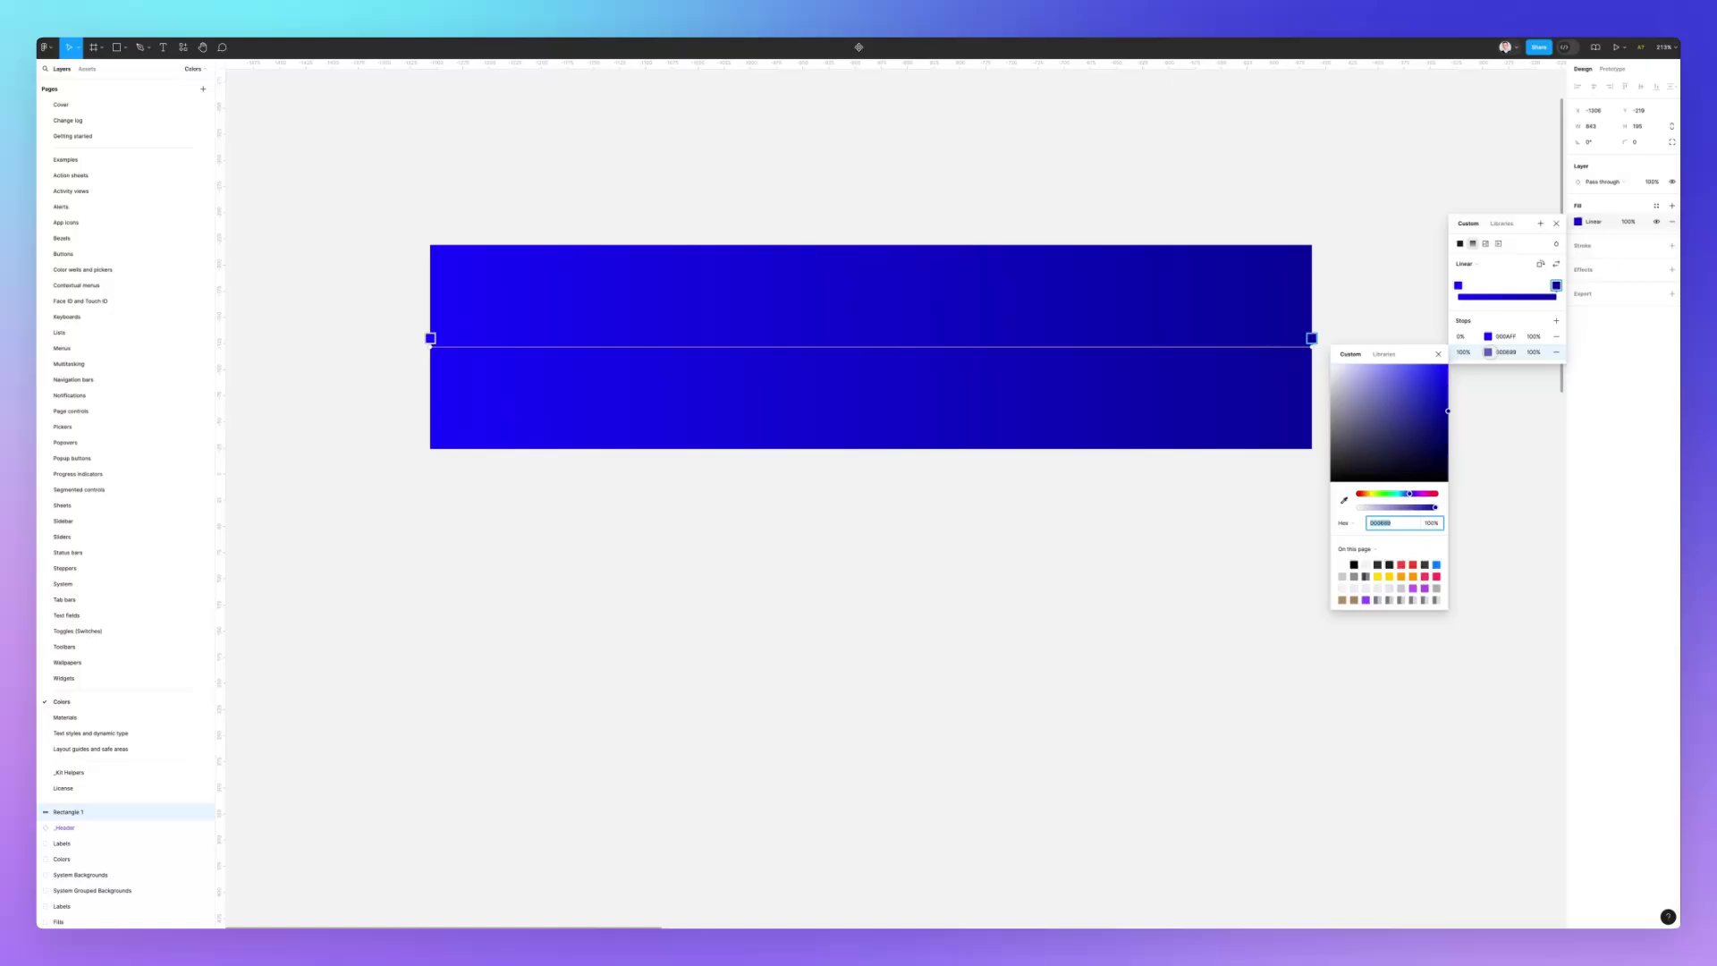
pyautogui.moveTo(1412, 436); pyautogui.dragTo(1387, 363)
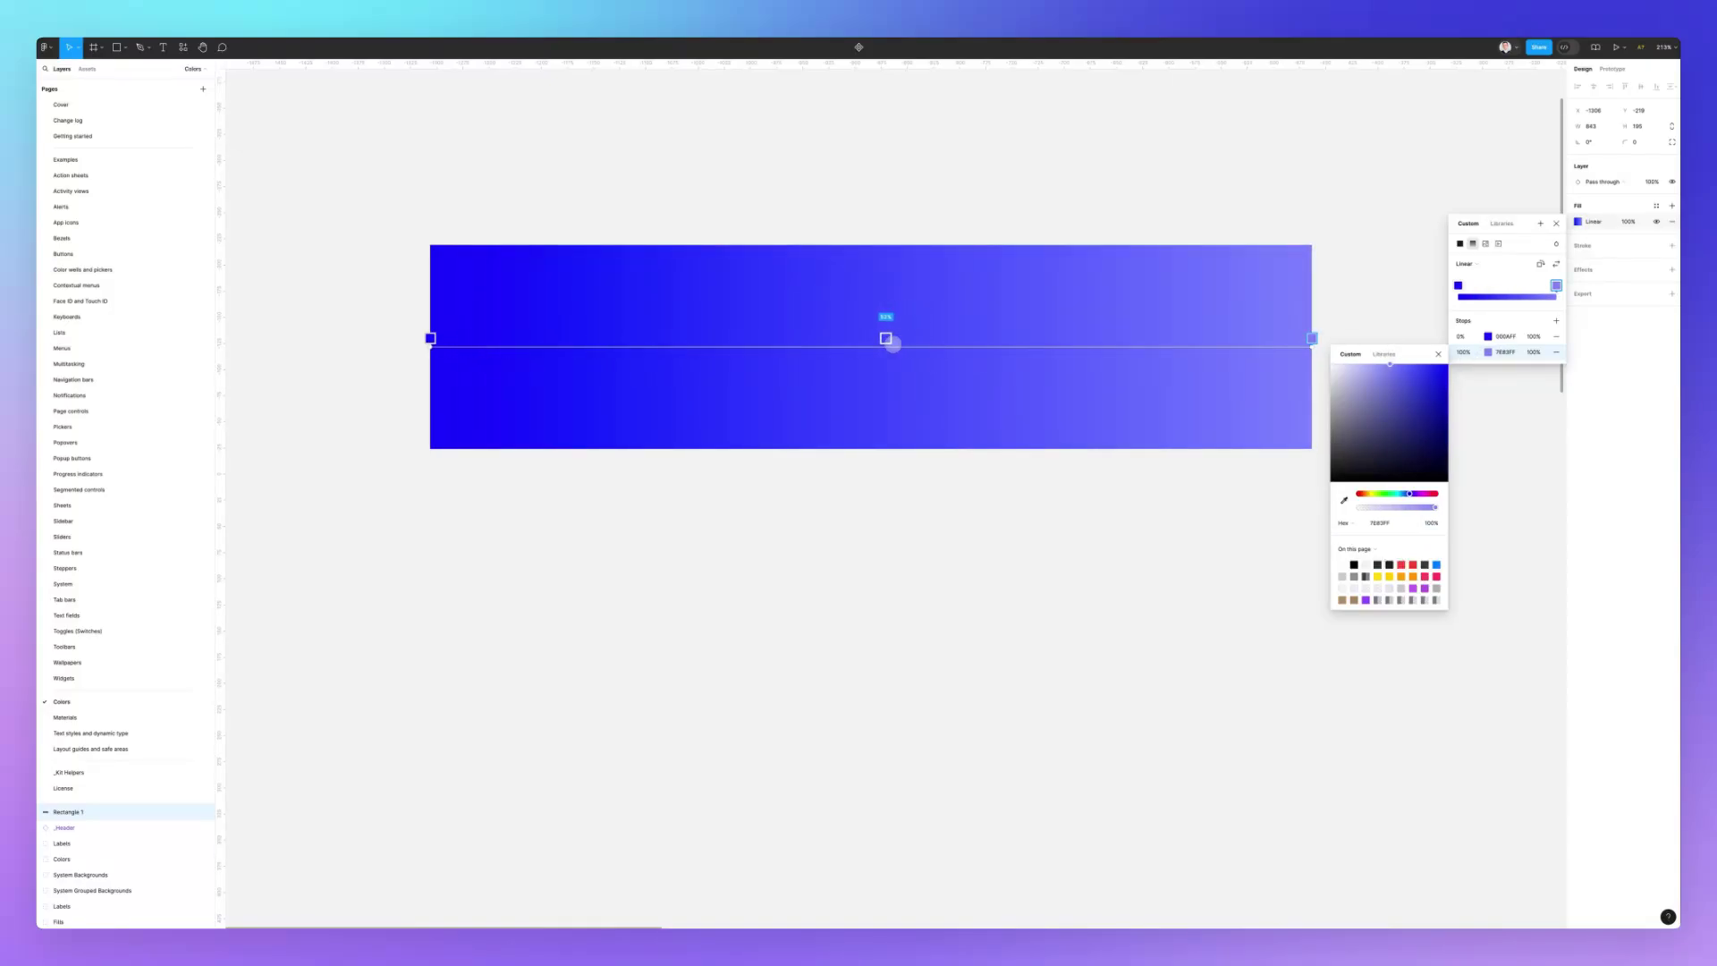
pyautogui.click(877, 344)
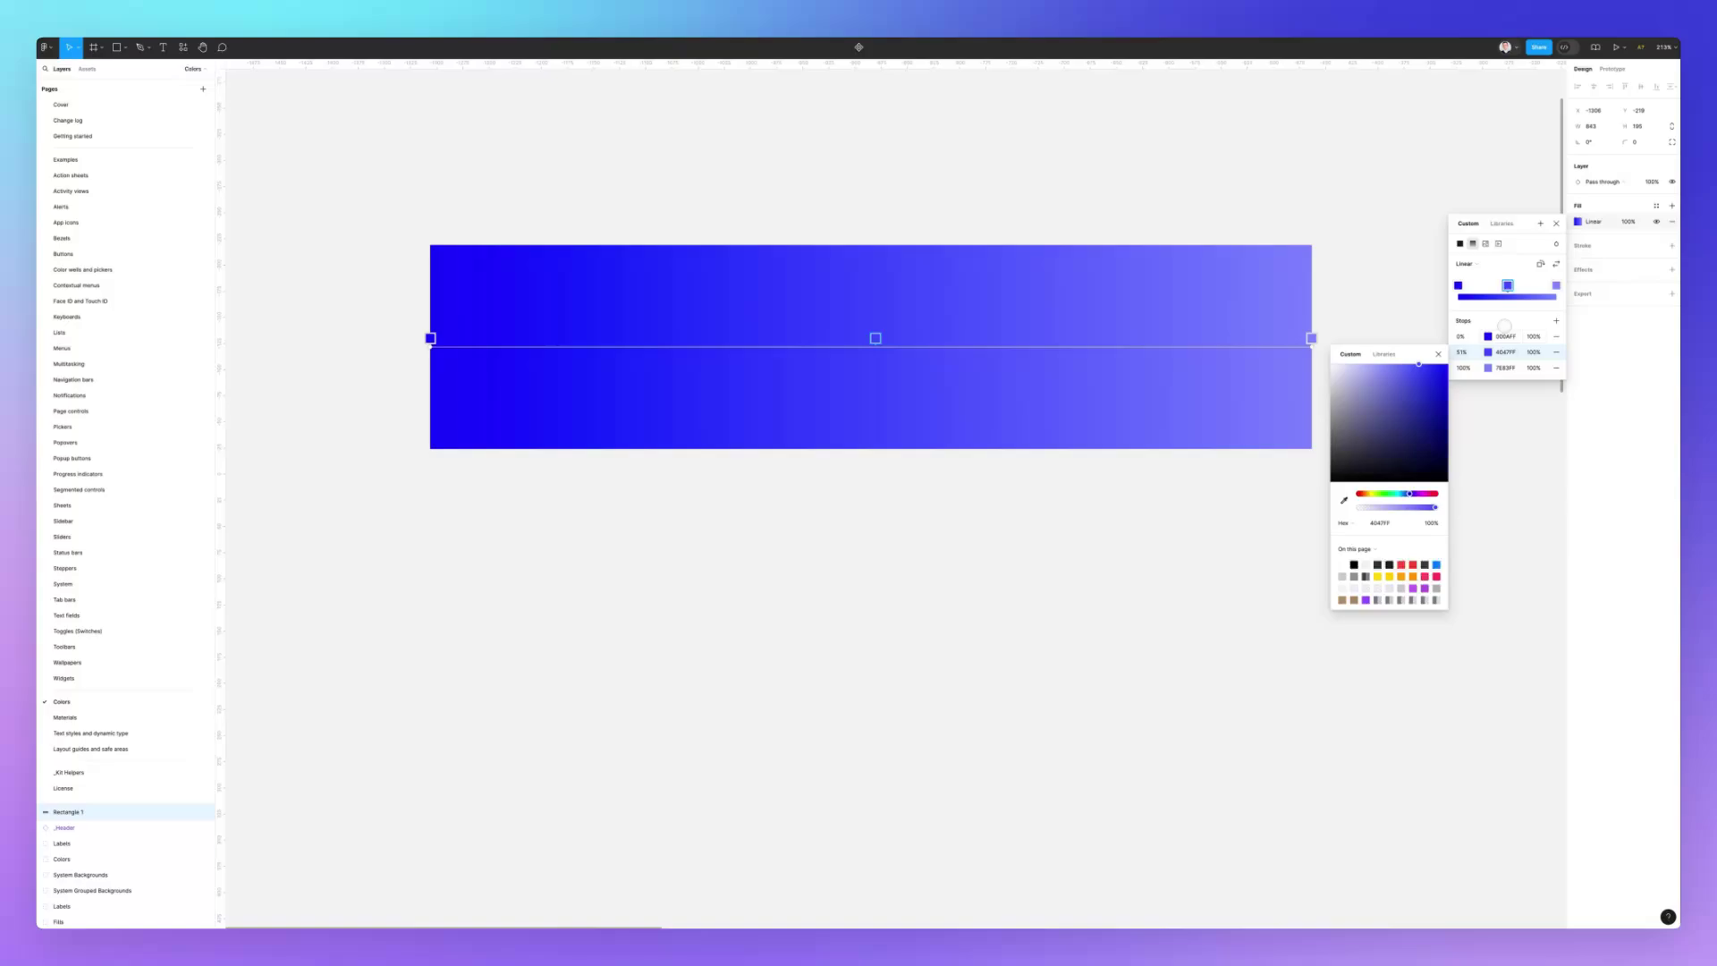
pyautogui.click(1507, 352)
pyautogui.write('000AFF')
pyautogui.press('Return')
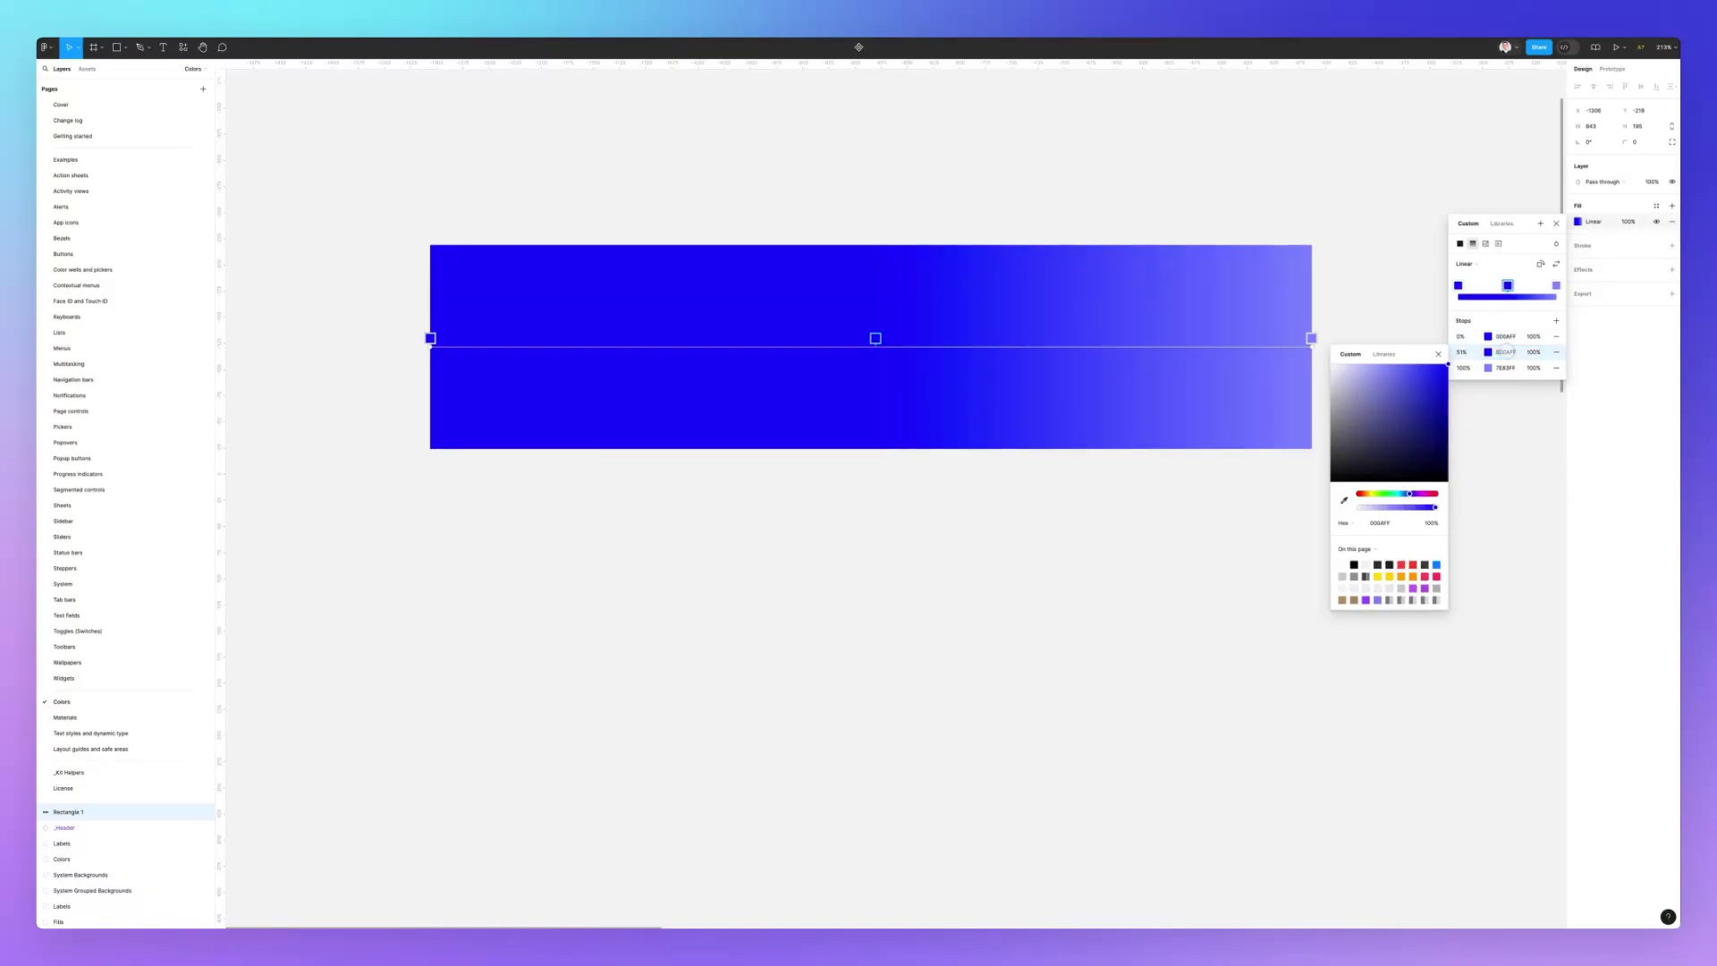
# Darken the left gradient stop to dark navy and close the colour picker.
pyautogui.click(1487, 336)
pyautogui.click(1408, 384)
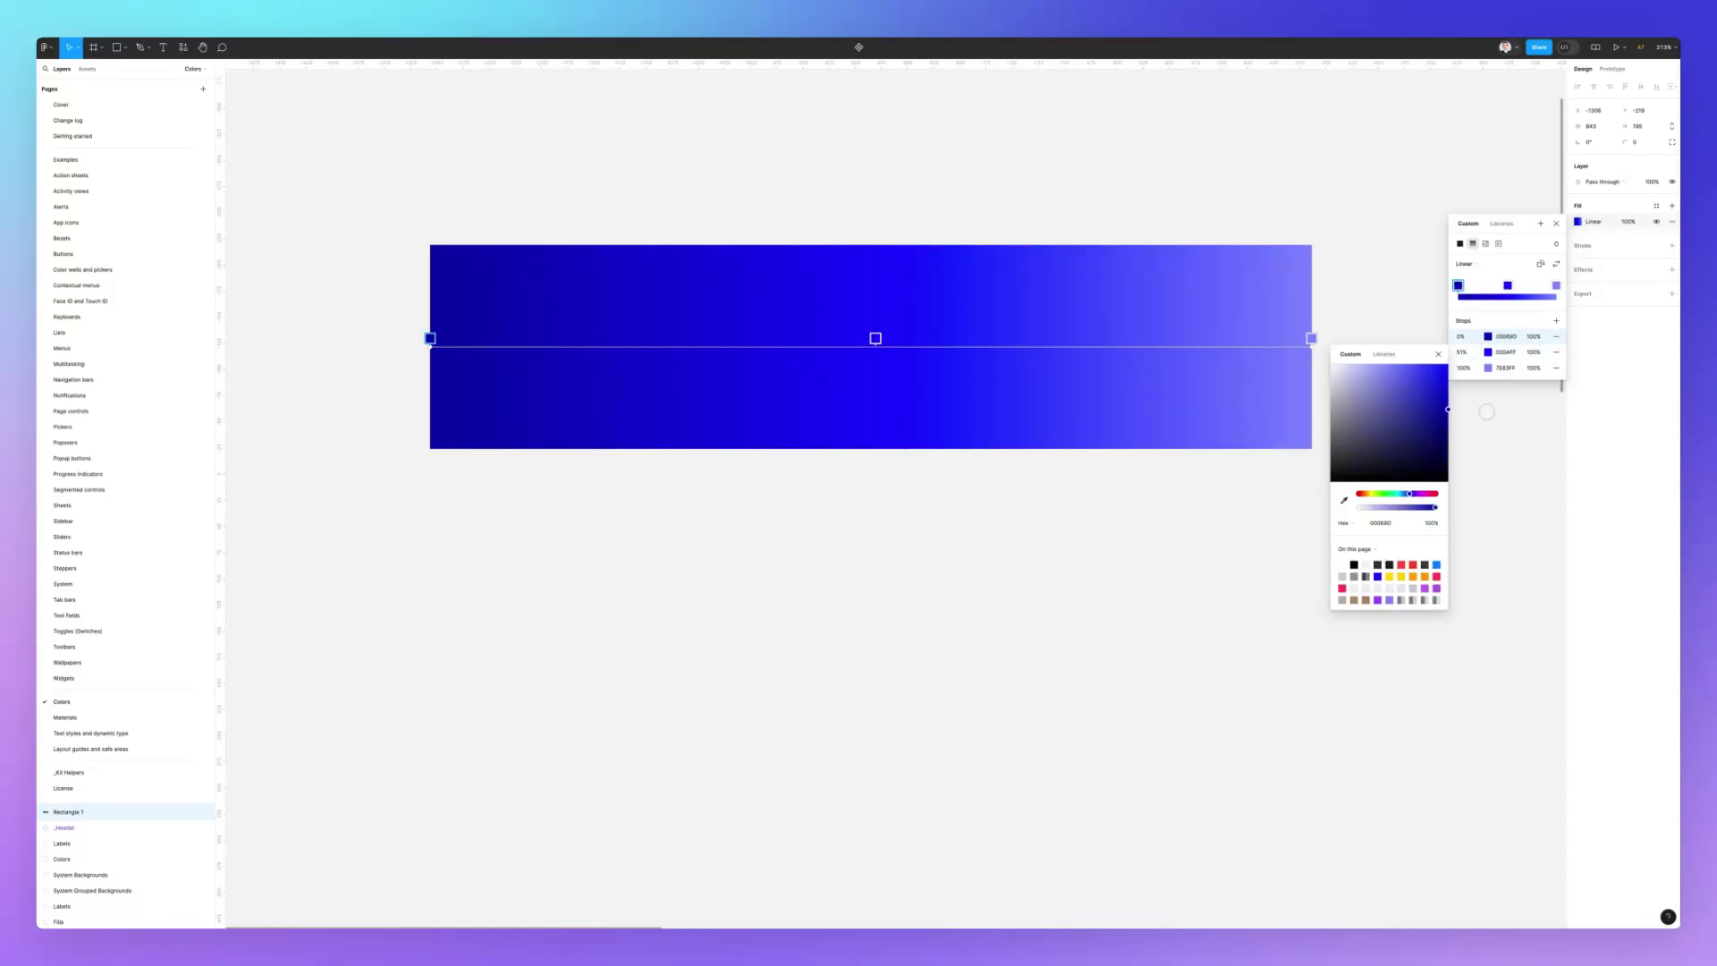
pyautogui.press('Escape')
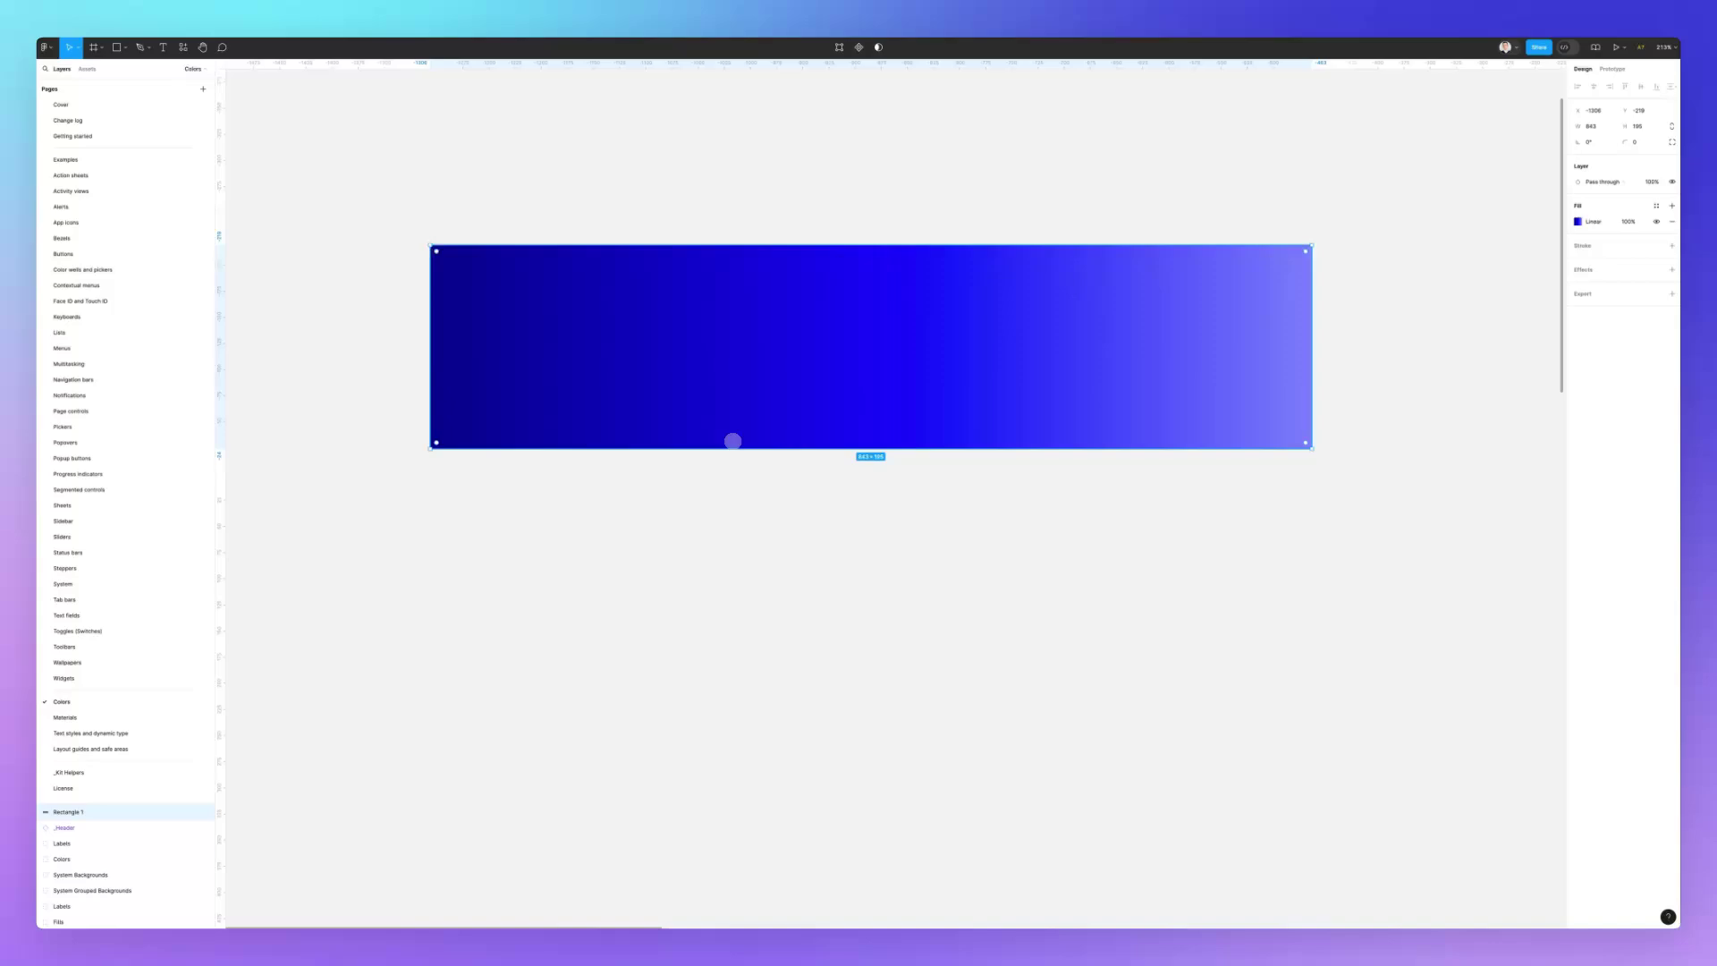
# Draw a small square beneath the gradient banner, duplicate it into a row of nine, and select the first.
pyautogui.click(753, 507)
pyautogui.scroll(1, 750, 508)
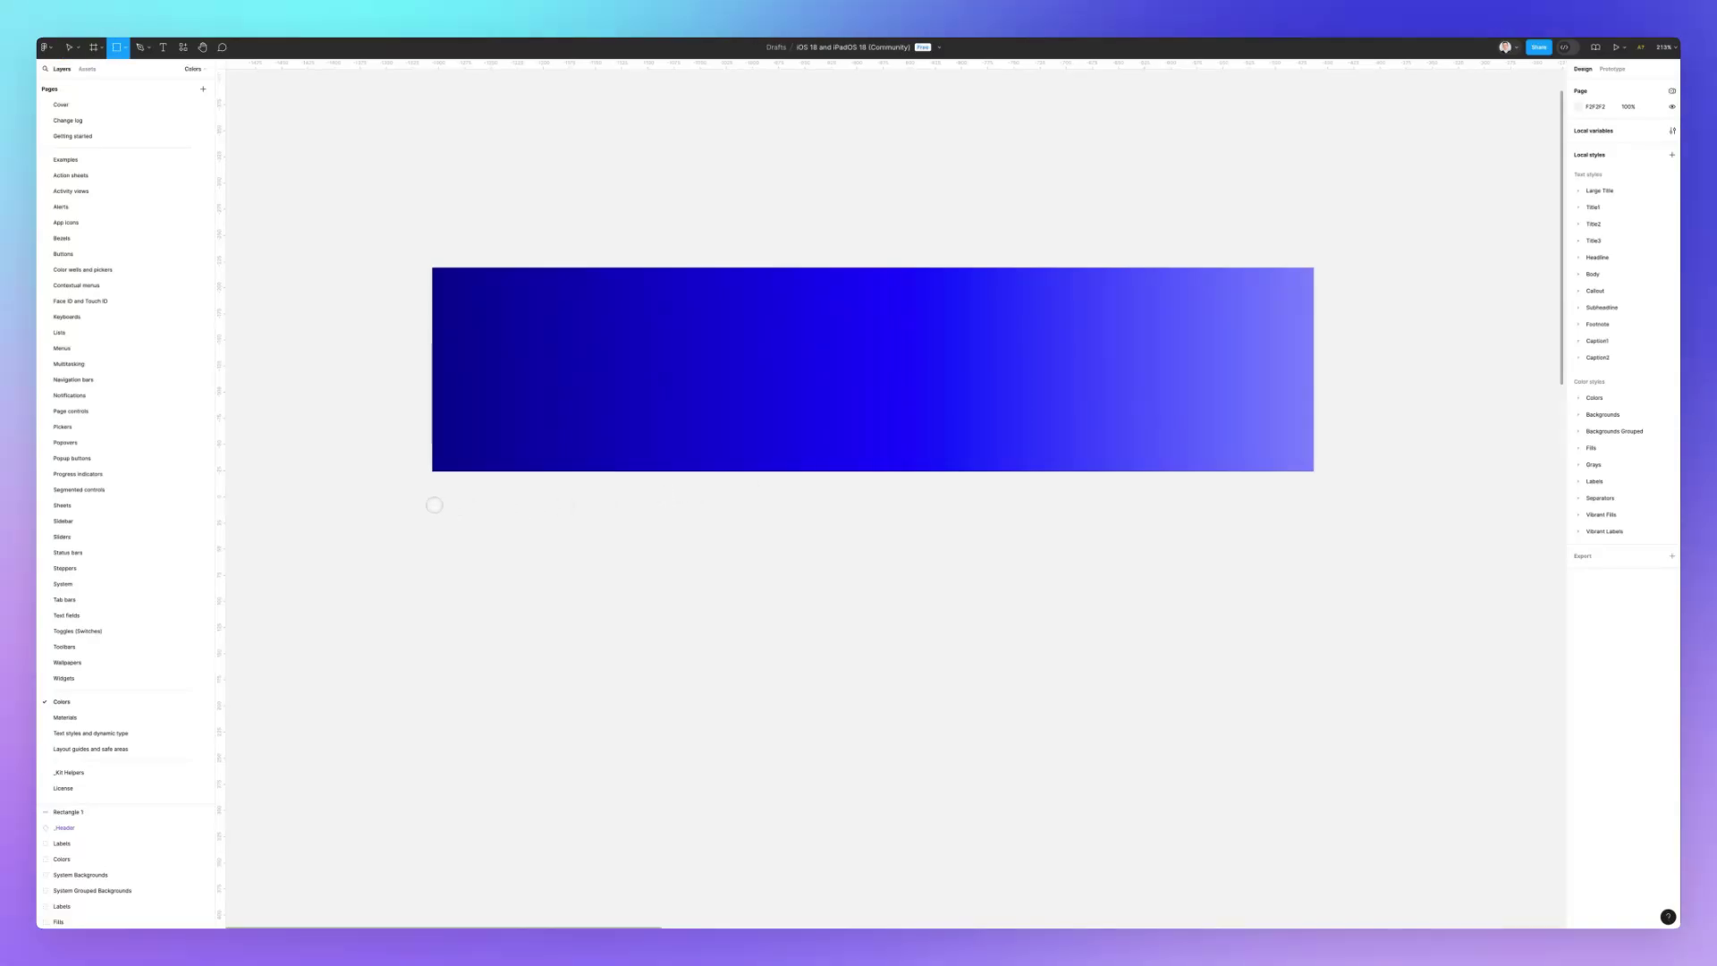
pyautogui.moveTo(433, 503)
pyautogui.mouseDown()
pyautogui.moveTo(486, 556)
pyautogui.moveTo(570, 536)
pyautogui.mouseUp()
pyautogui.hotkey('ctrl', 'd')
pyautogui.hotkey('ctrl', 'd')
pyautogui.hotkey('ctrl', 'd')
pyautogui.hotkey('ctrl', 'd')
pyautogui.hotkey('ctrl', 'd')
pyautogui.hotkey('ctrl', 'd')
pyautogui.hotkey('ctrl', 'd')
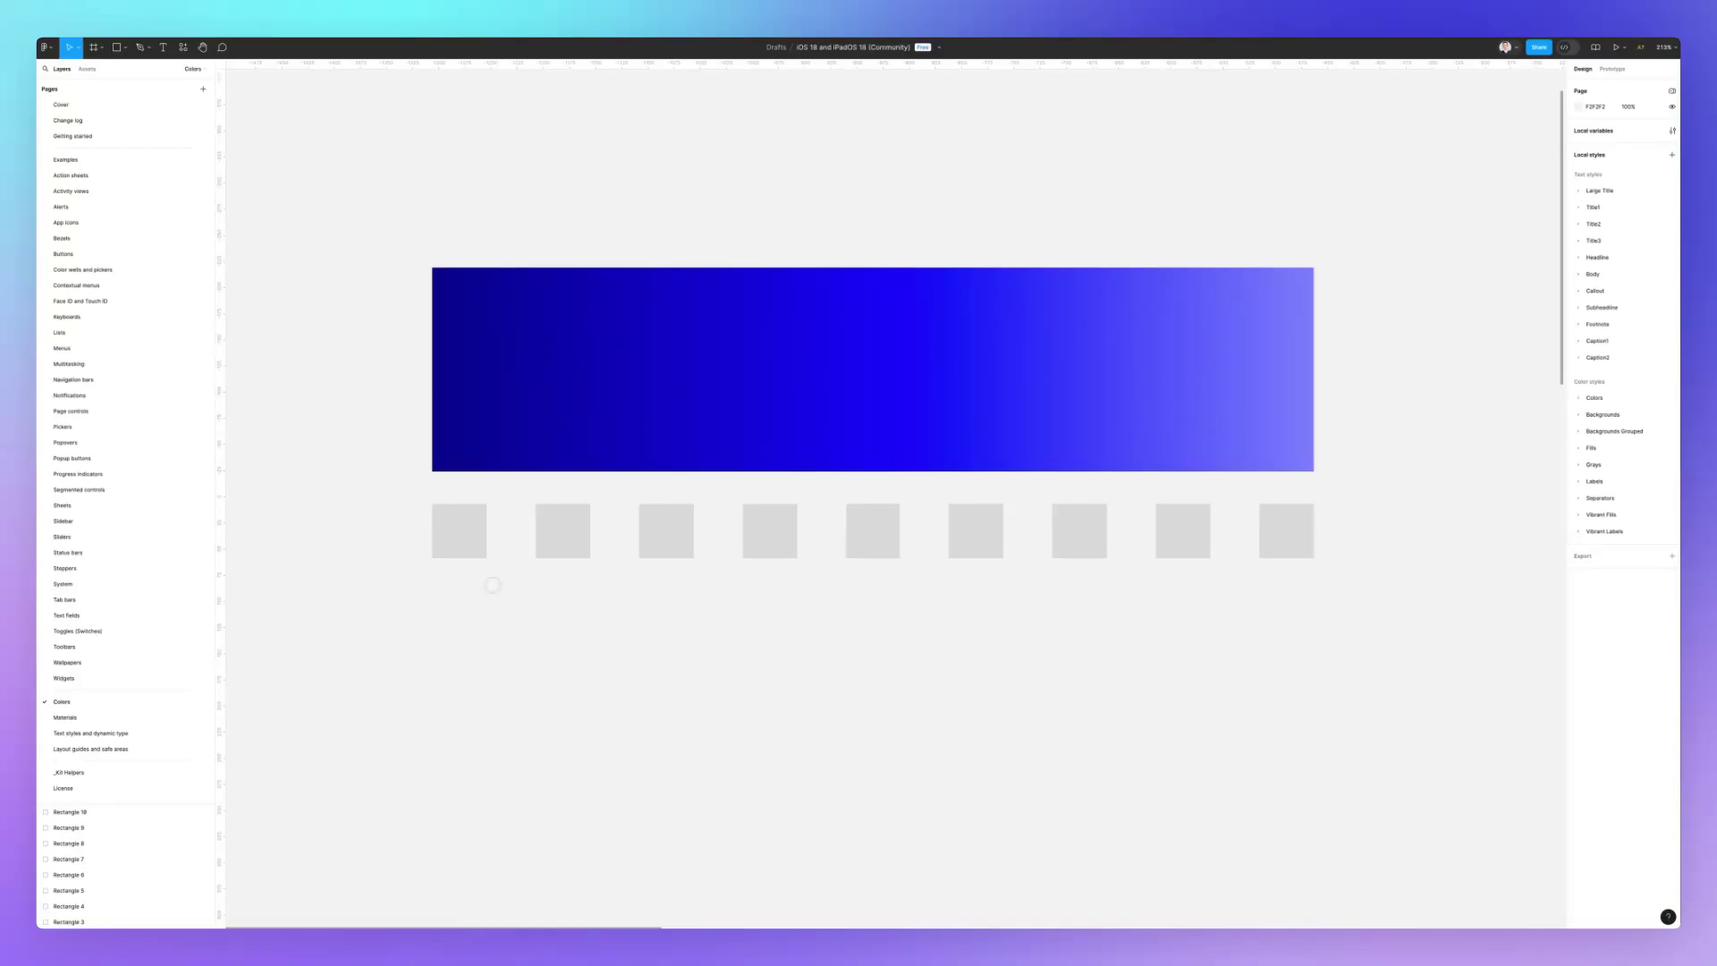
pyautogui.scroll(2, 407, 621)
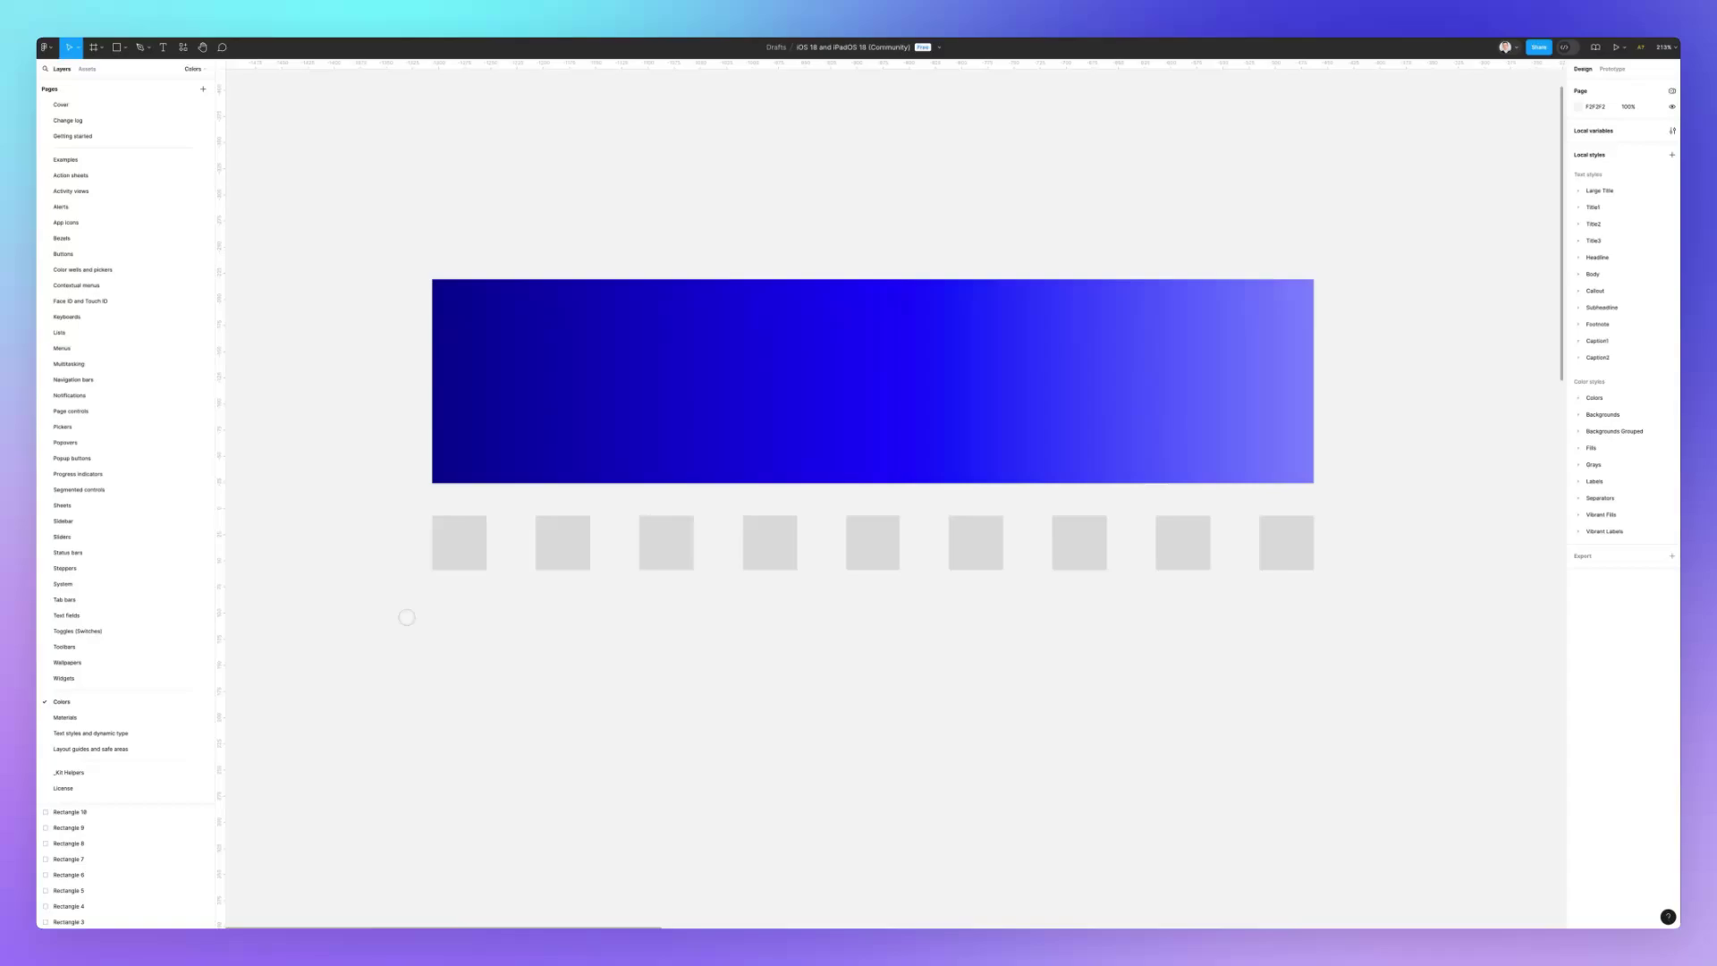
pyautogui.click(457, 552)
# Eyedrop banner blues into the first five squares, from darkest navy toward bright blue.
pyautogui.press('i')
pyautogui.click(464, 465)
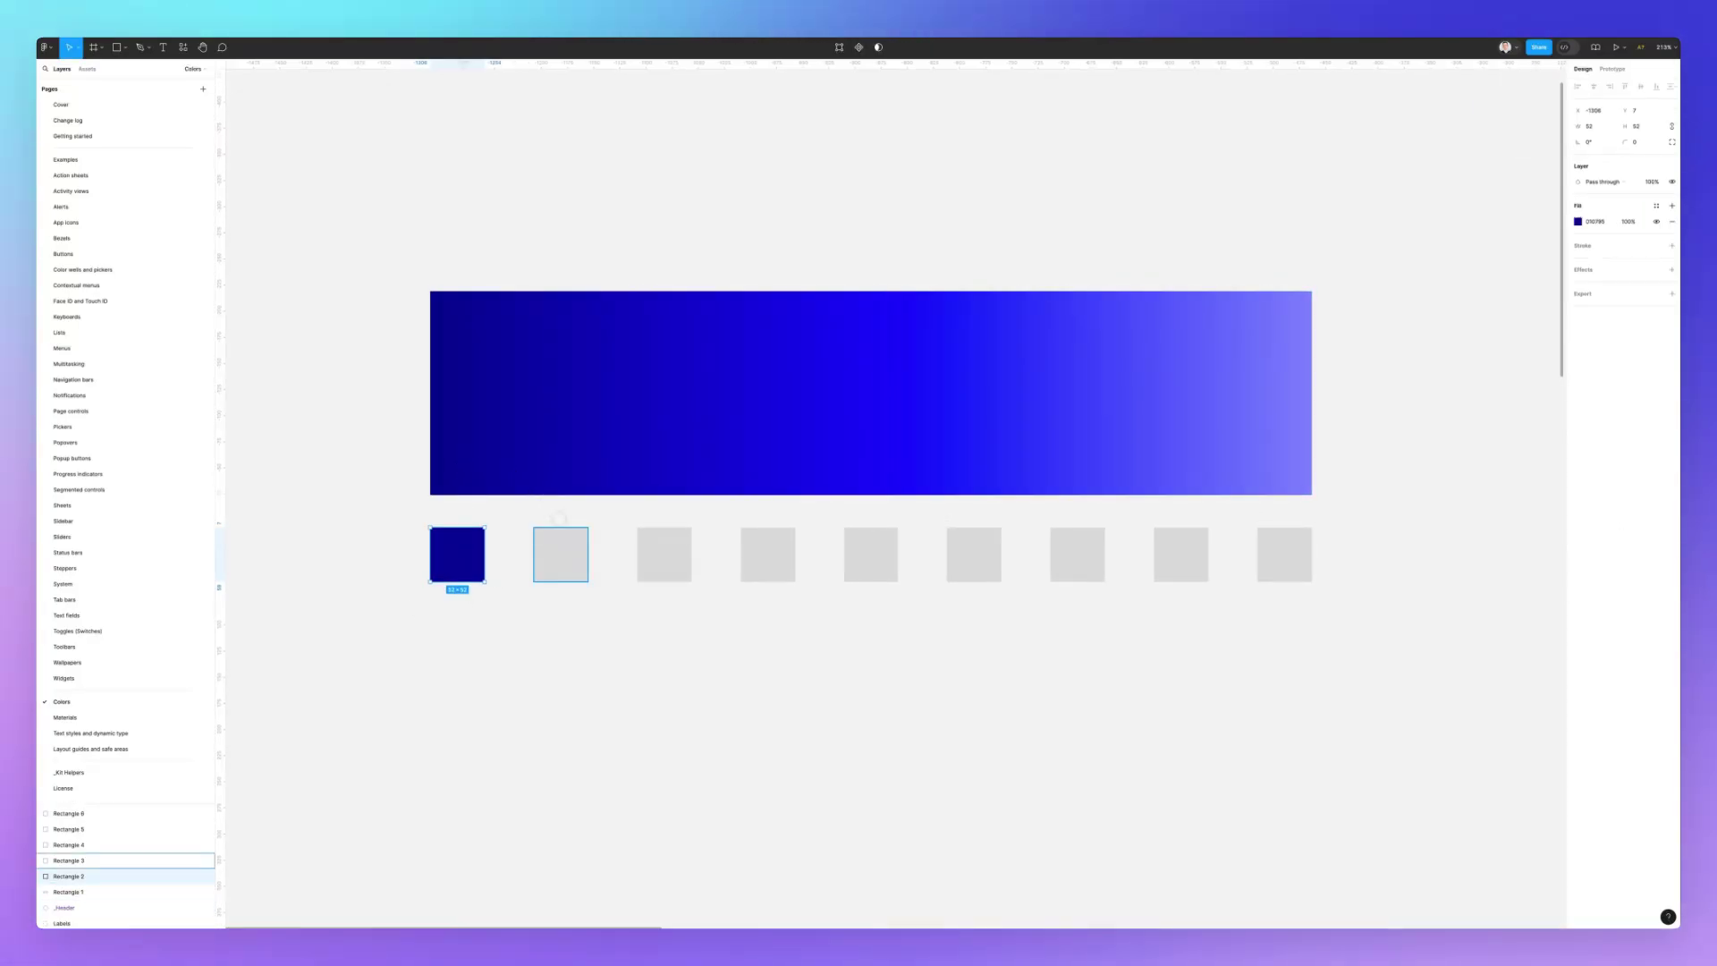
pyautogui.click(561, 541)
pyautogui.press('i')
pyautogui.click(569, 481)
pyautogui.click(664, 554)
pyautogui.press('i')
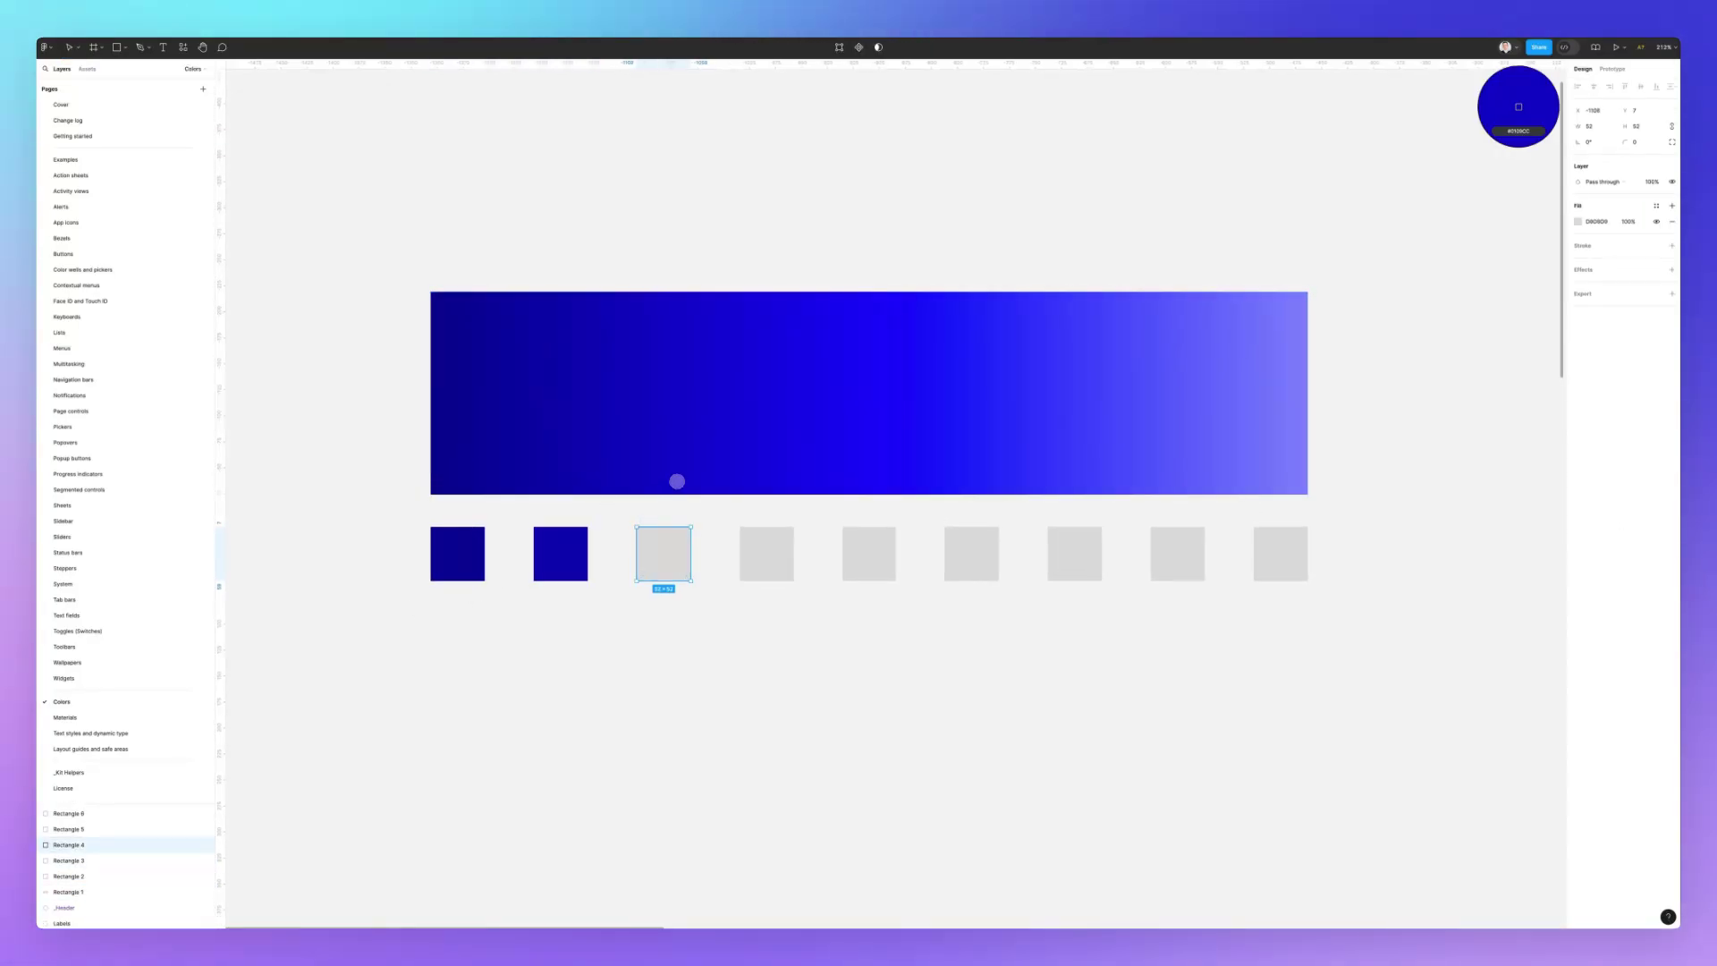
pyautogui.click(677, 481)
pyautogui.click(766, 553)
pyautogui.press('i')
pyautogui.click(775, 468)
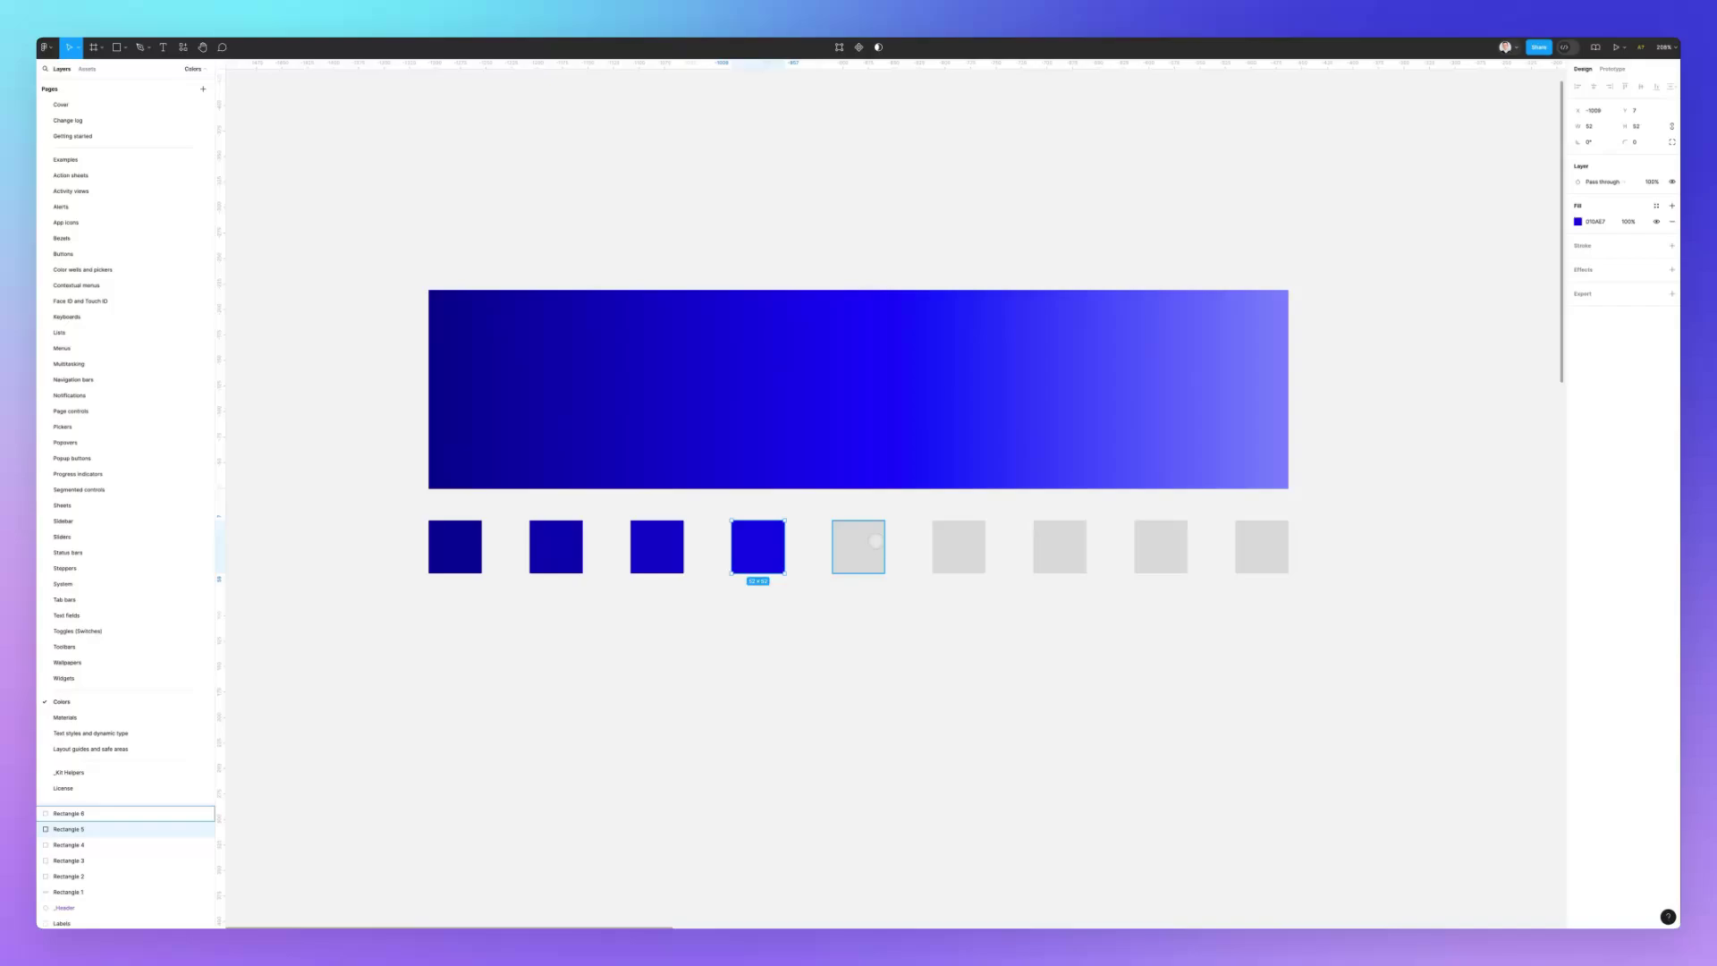
pyautogui.click(870, 543)
pyautogui.press('i')
pyautogui.click(862, 472)
# Sample lighter banner blues into squares six to nine, including 5A61FF and the palest, then deselect.
pyautogui.click(959, 536)
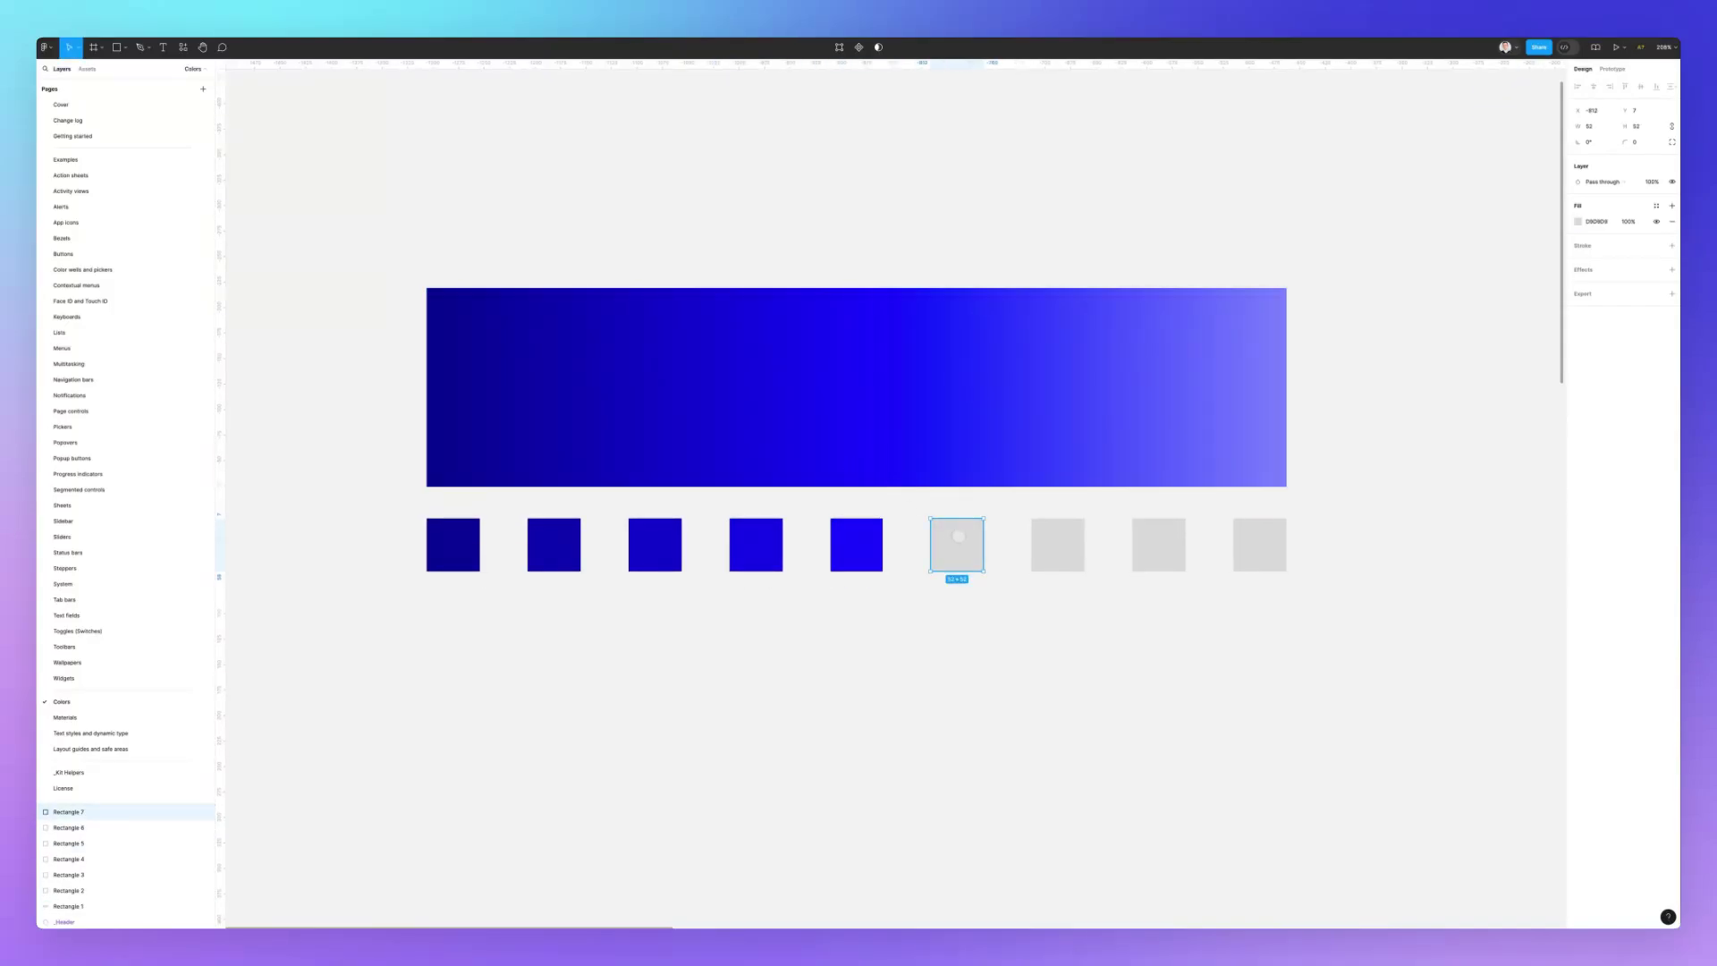
pyautogui.press('i')
pyautogui.click(958, 465)
pyautogui.click(1059, 541)
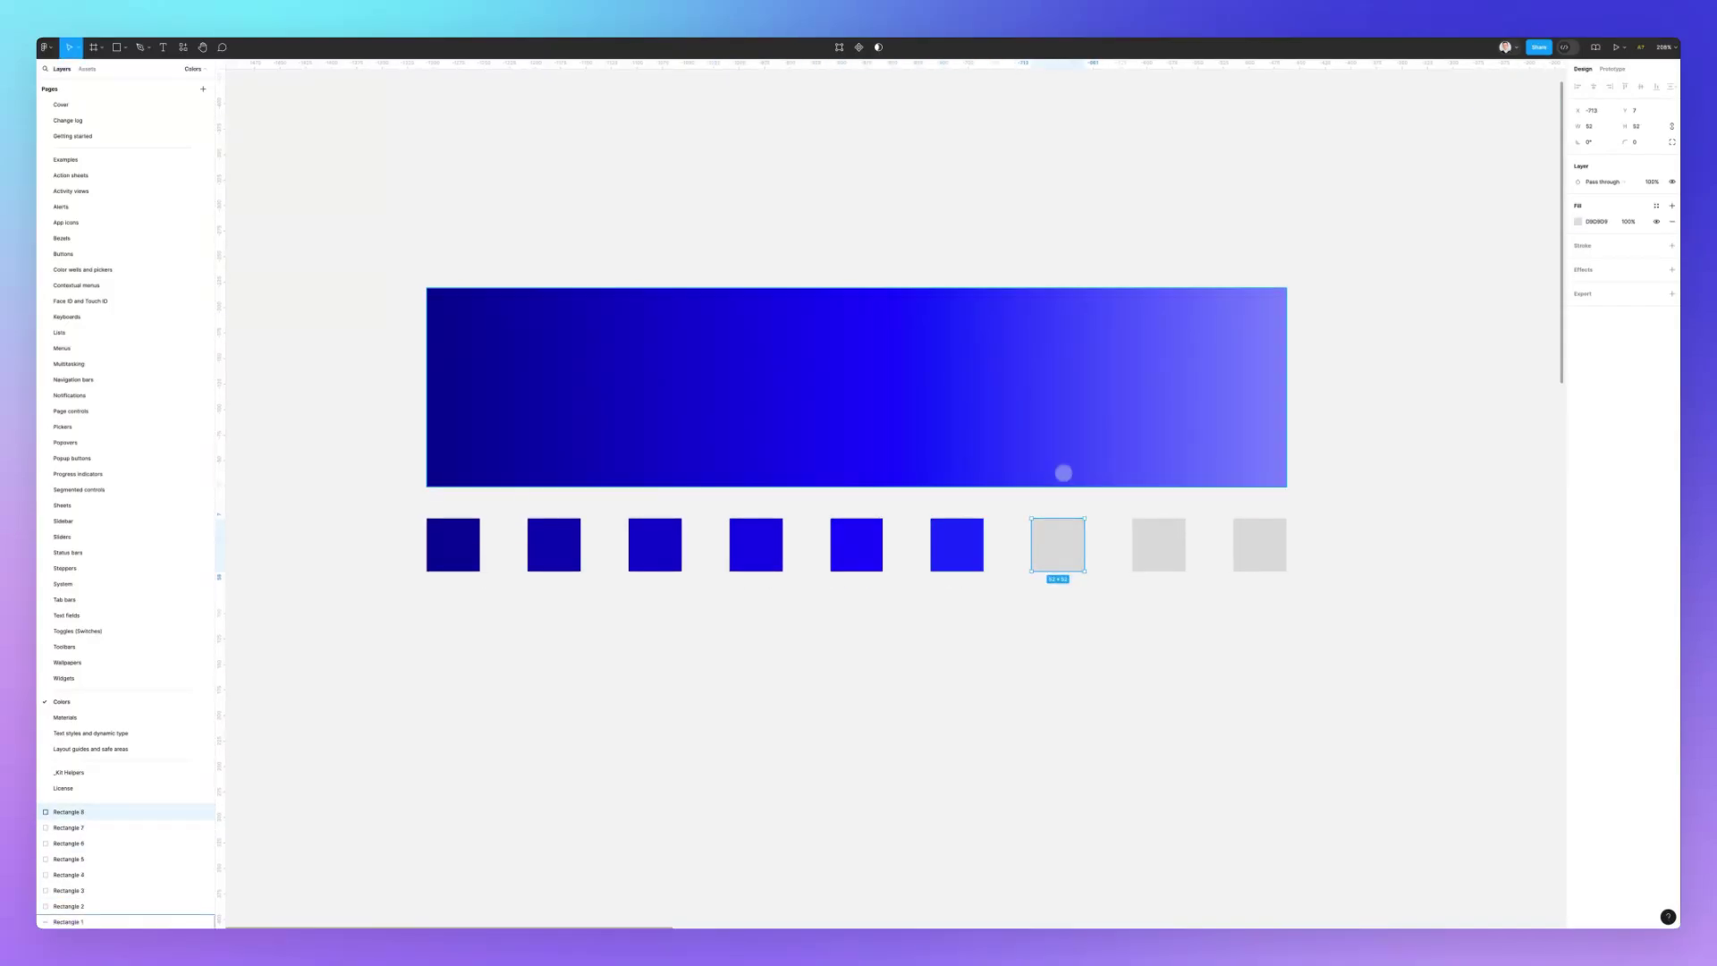
pyautogui.press('i')
pyautogui.click(1066, 468)
pyautogui.click(1160, 543)
pyautogui.press('i')
pyautogui.click(1162, 468)
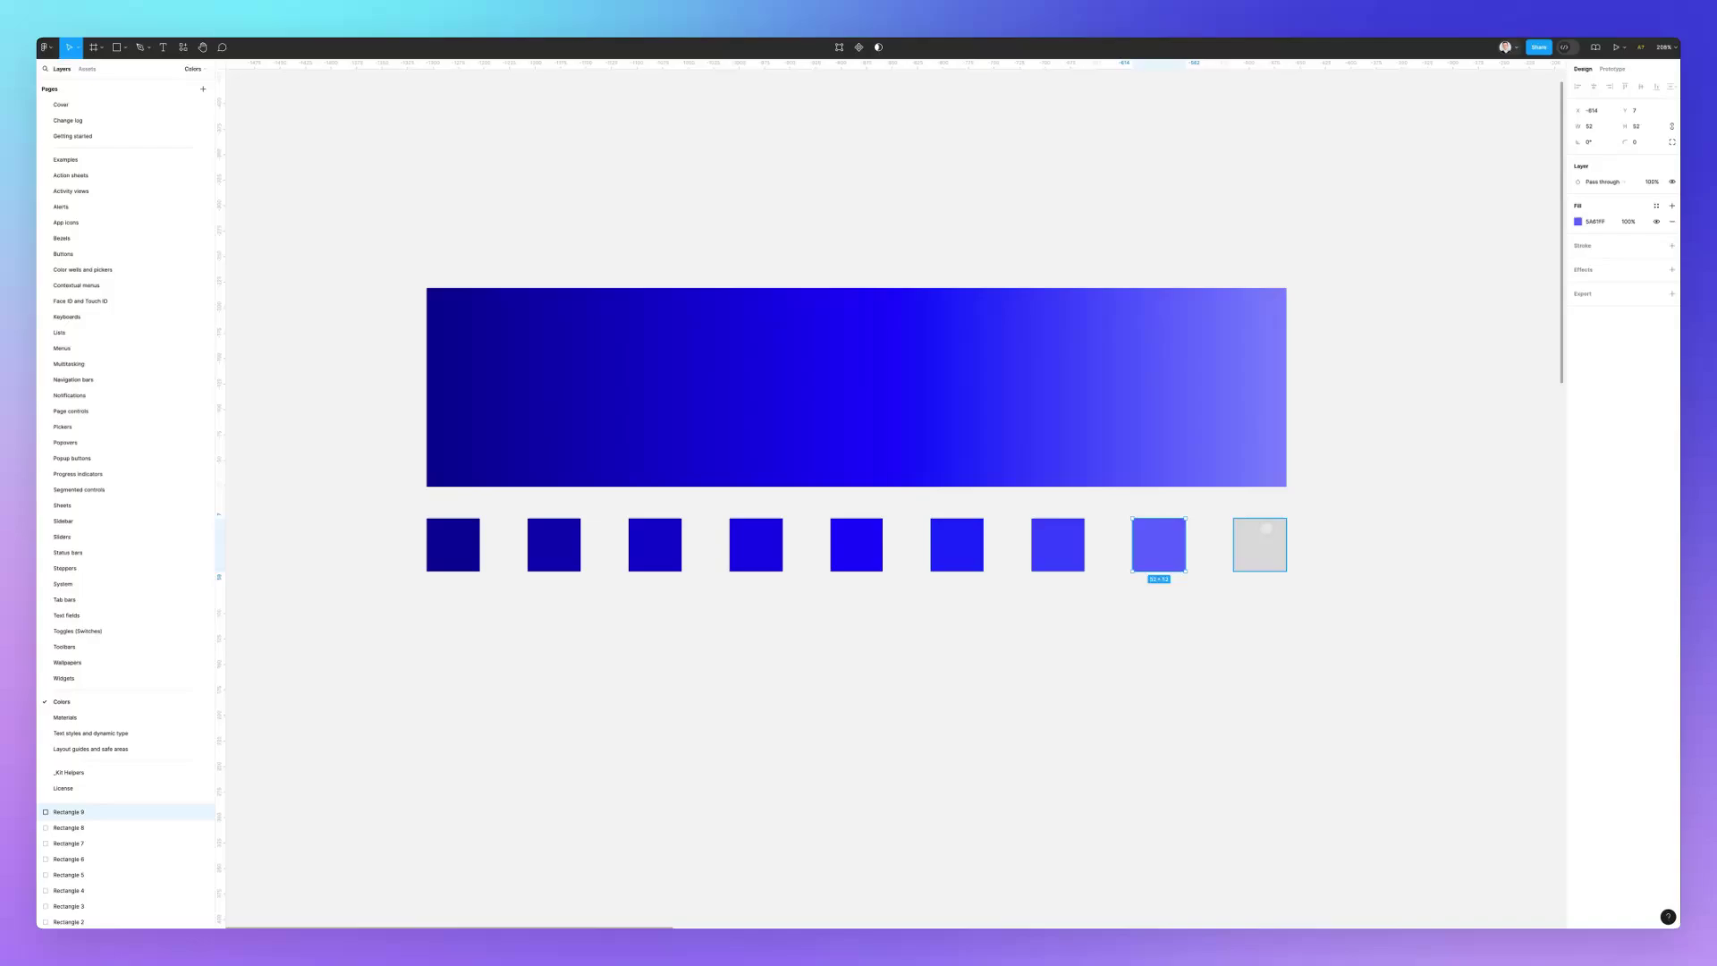
pyautogui.click(1266, 528)
pyautogui.press('i')
pyautogui.click(1265, 468)
pyautogui.click(762, 581)
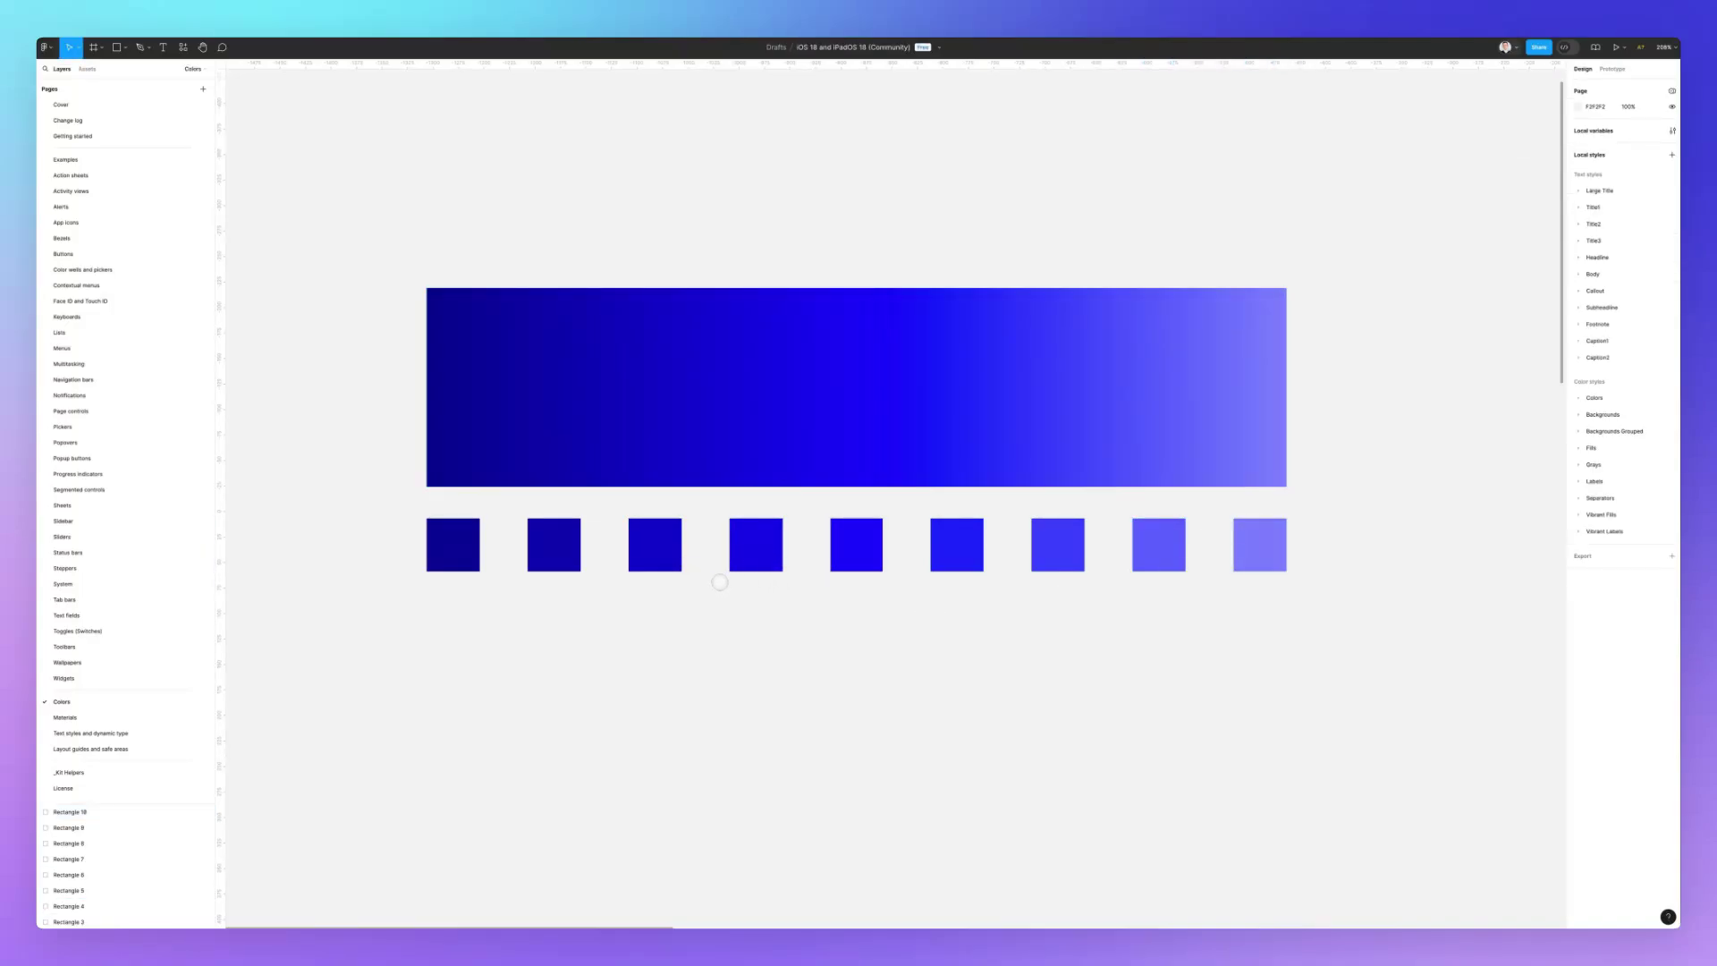
pyautogui.scroll(1, 720, 582)
pyautogui.keyDown('ctrl'); pyautogui.scroll(-2, 716, 592); pyautogui.keyUp('ctrl')
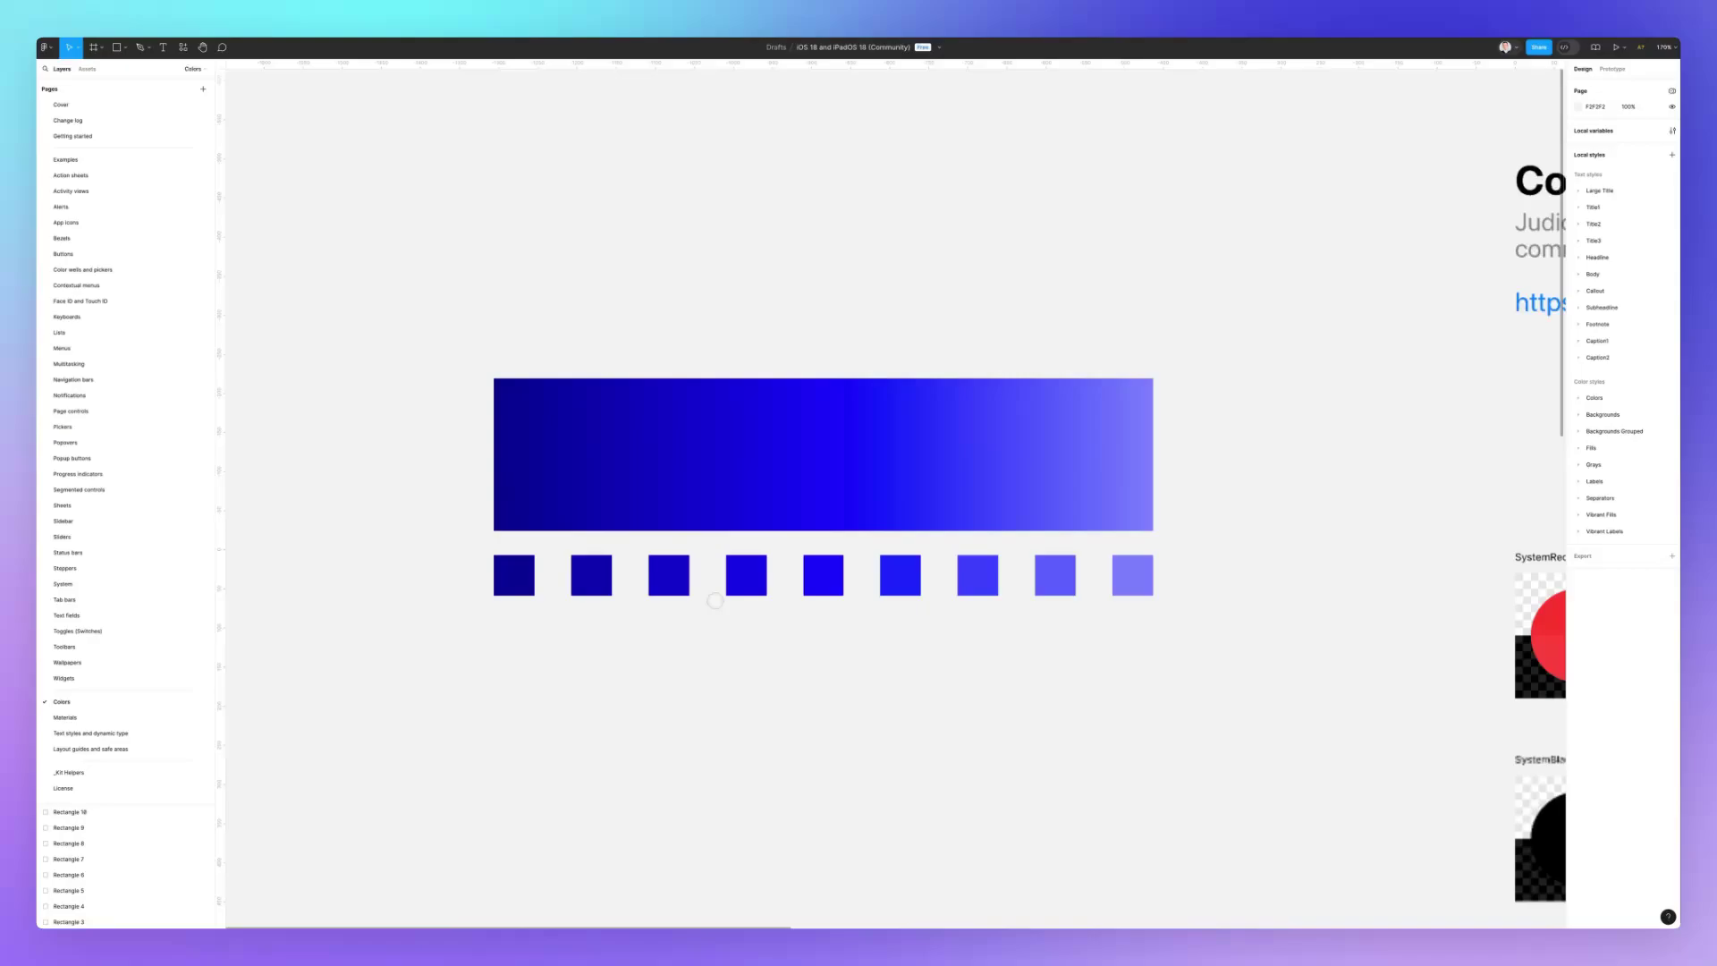
pyautogui.keyDown('ctrl'); pyautogui.scroll(-3, 715, 601); pyautogui.keyUp('ctrl')
pyautogui.hscroll(10, 715, 600)
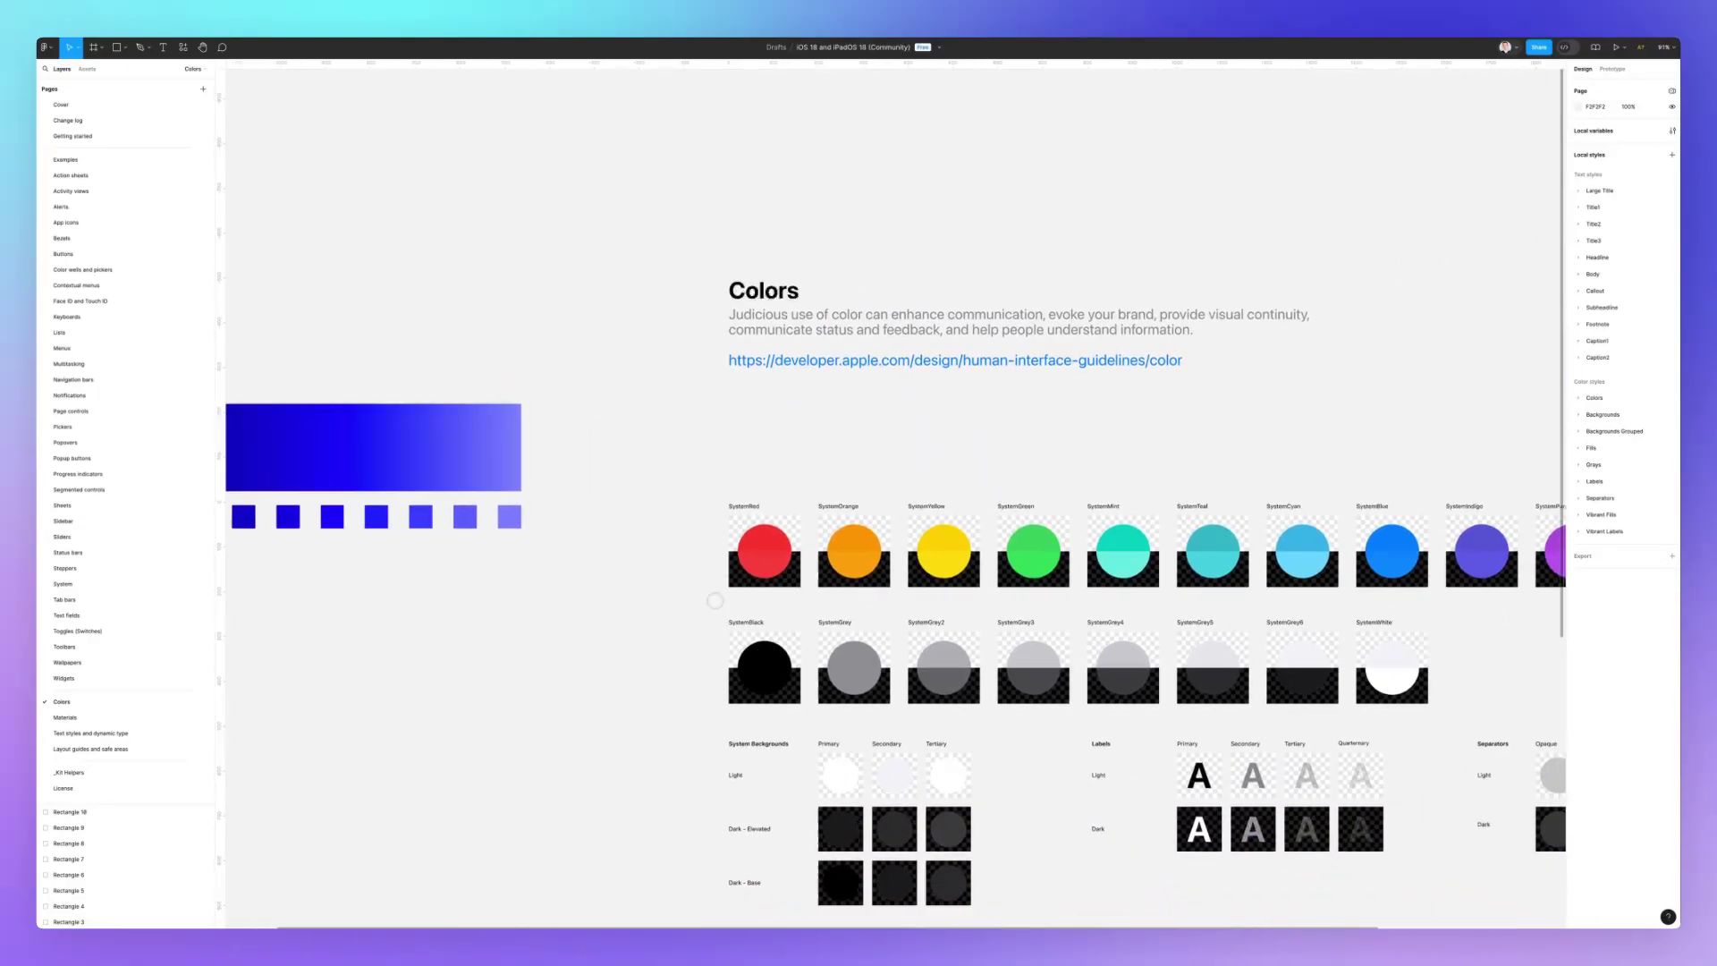
pyautogui.scroll(-3, 715, 600)
pyautogui.hscroll(4, 714, 600)
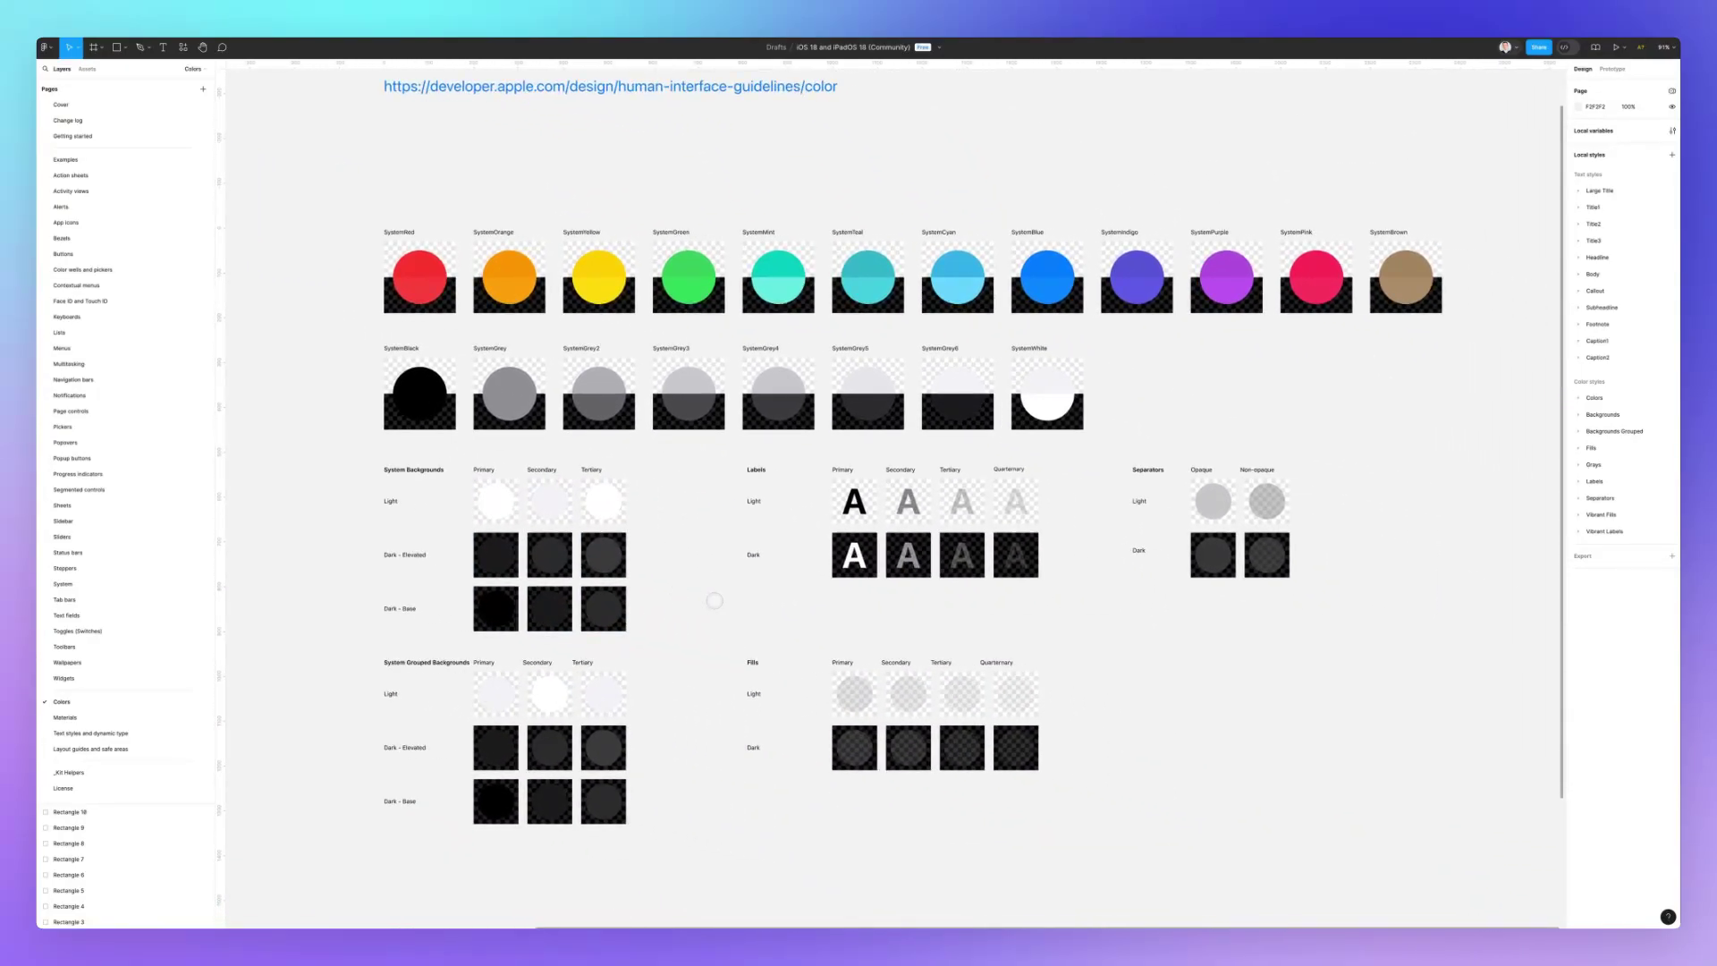
pyautogui.scroll(-1, 715, 600)
pyautogui.hscroll(-1, 715, 600)
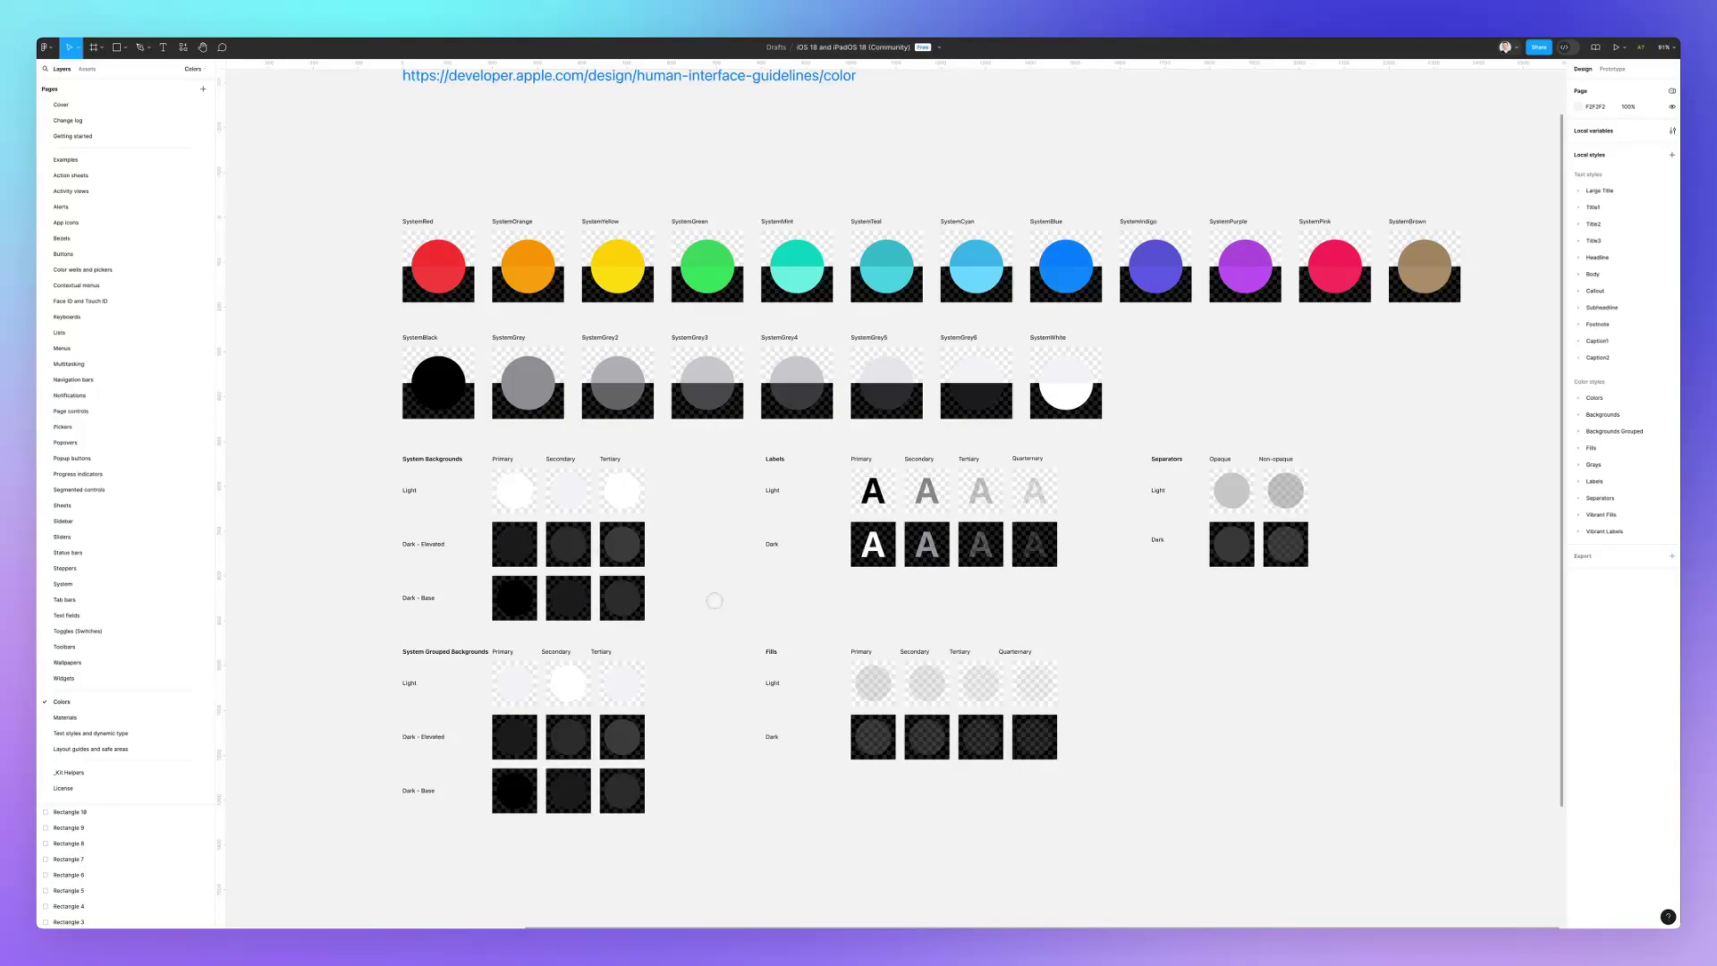
pyautogui.scroll(1, 714, 600)
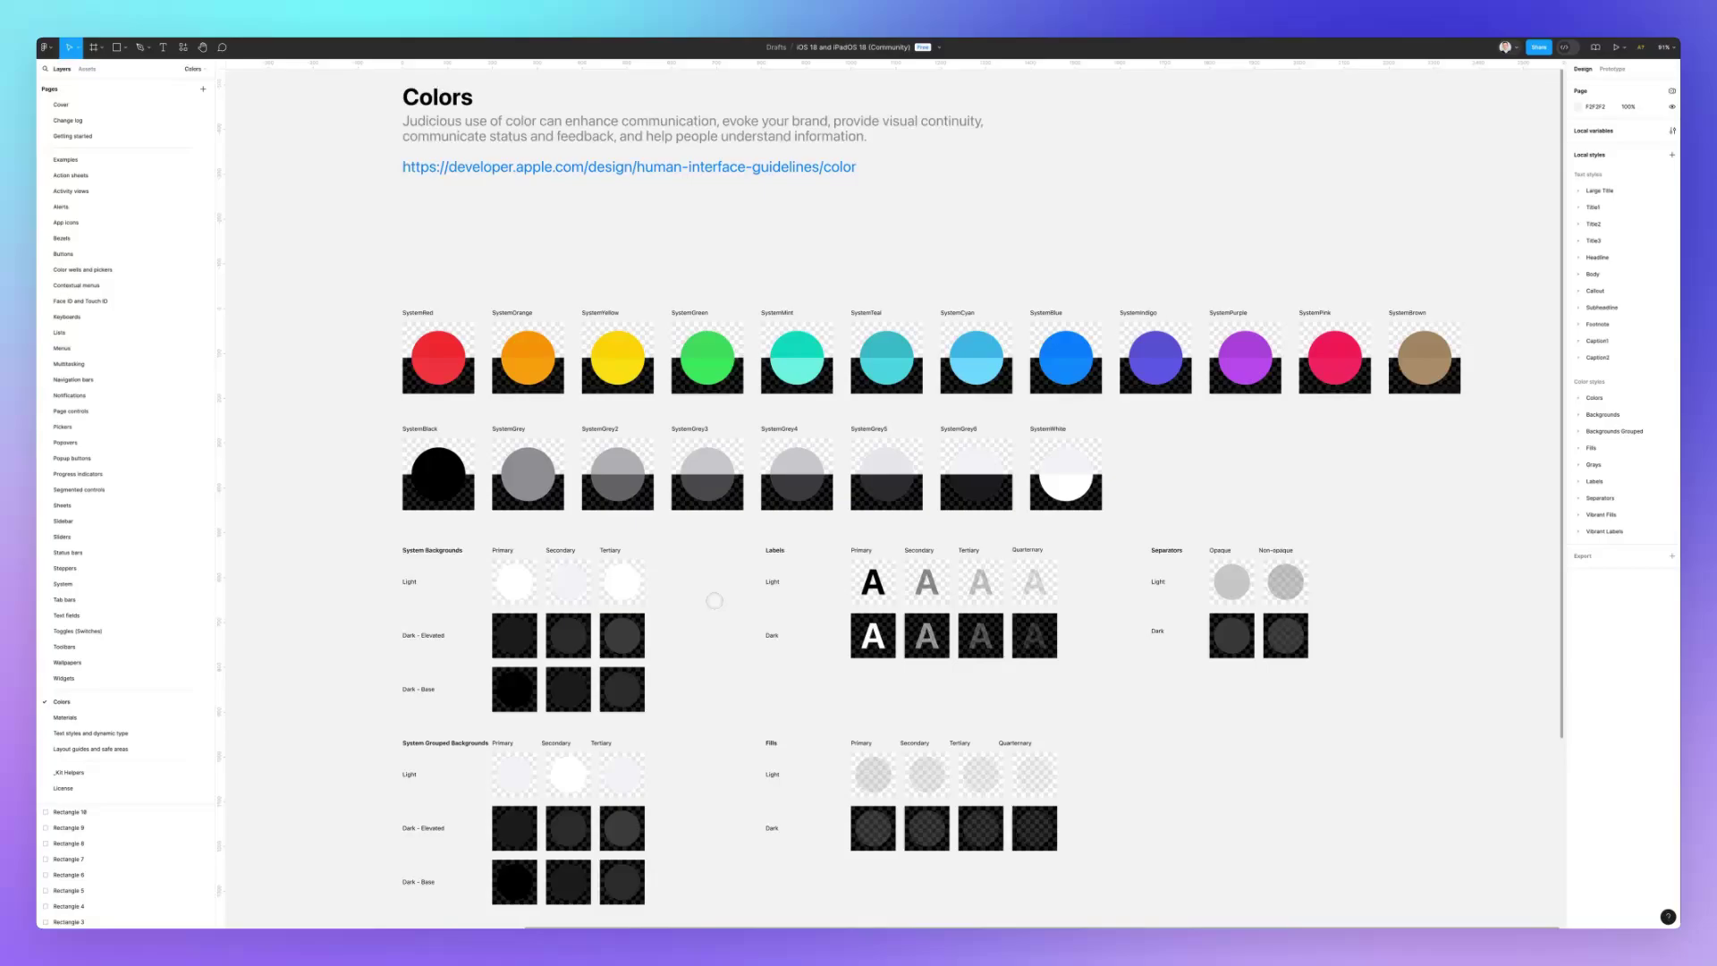
pyautogui.hscroll(-8, 714, 600)
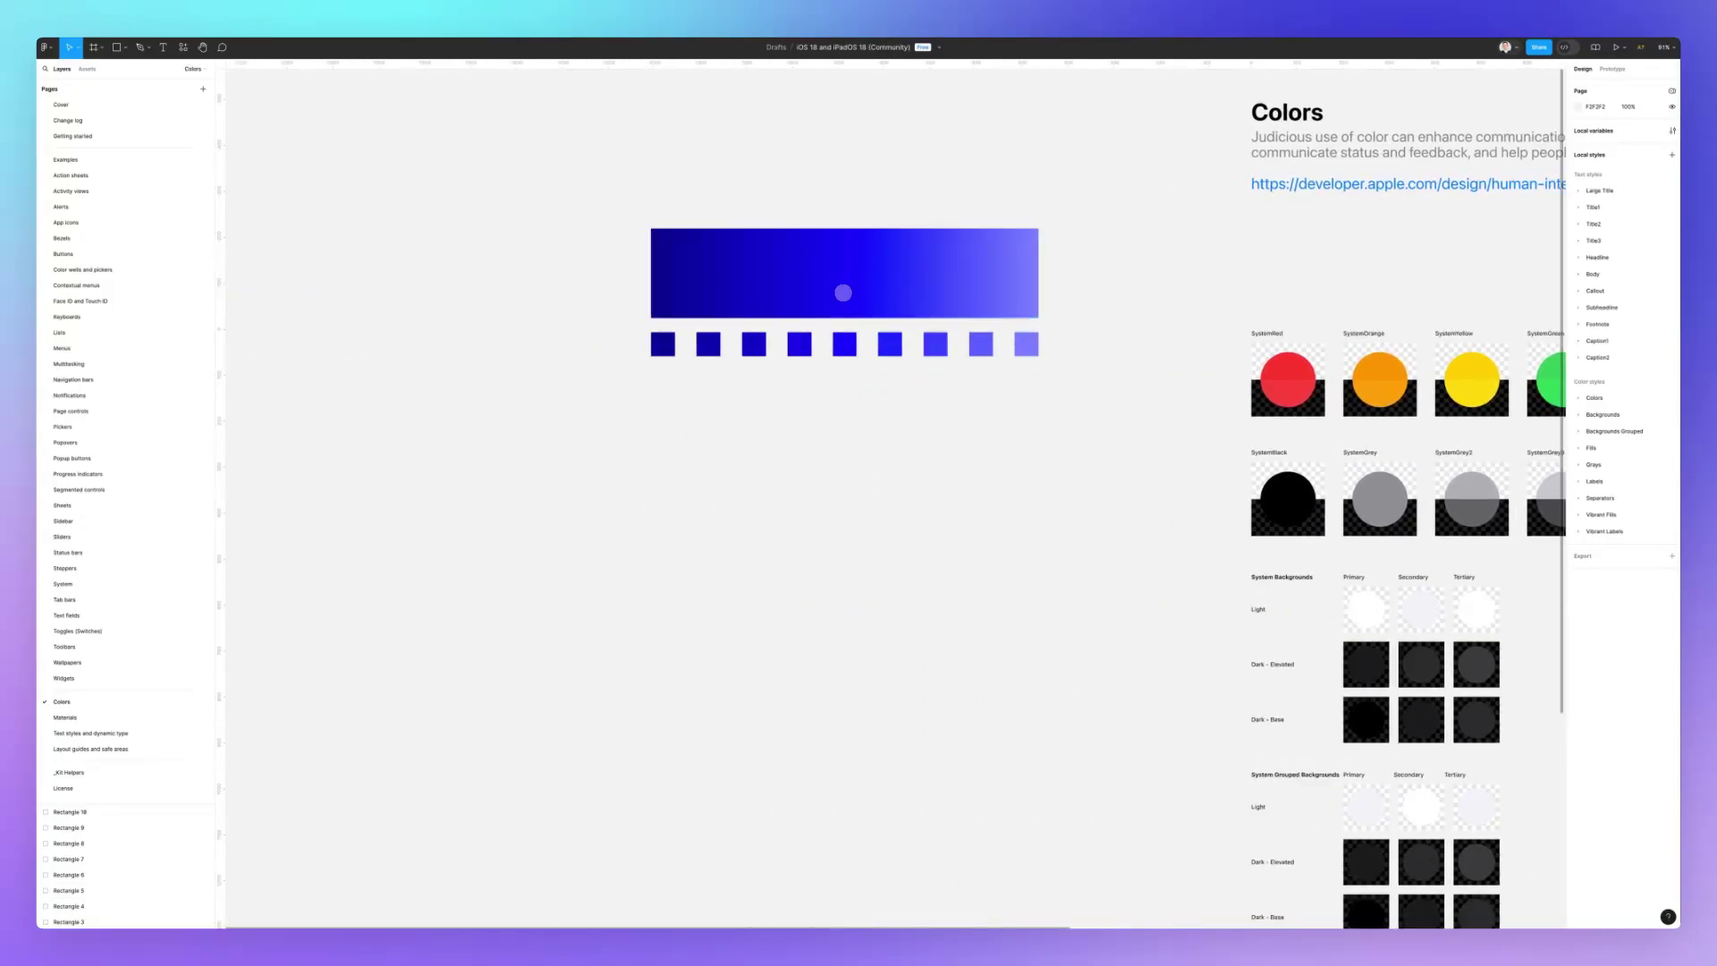
pyautogui.scroll(5, 844, 292)
pyautogui.scroll(2, 826, 454)
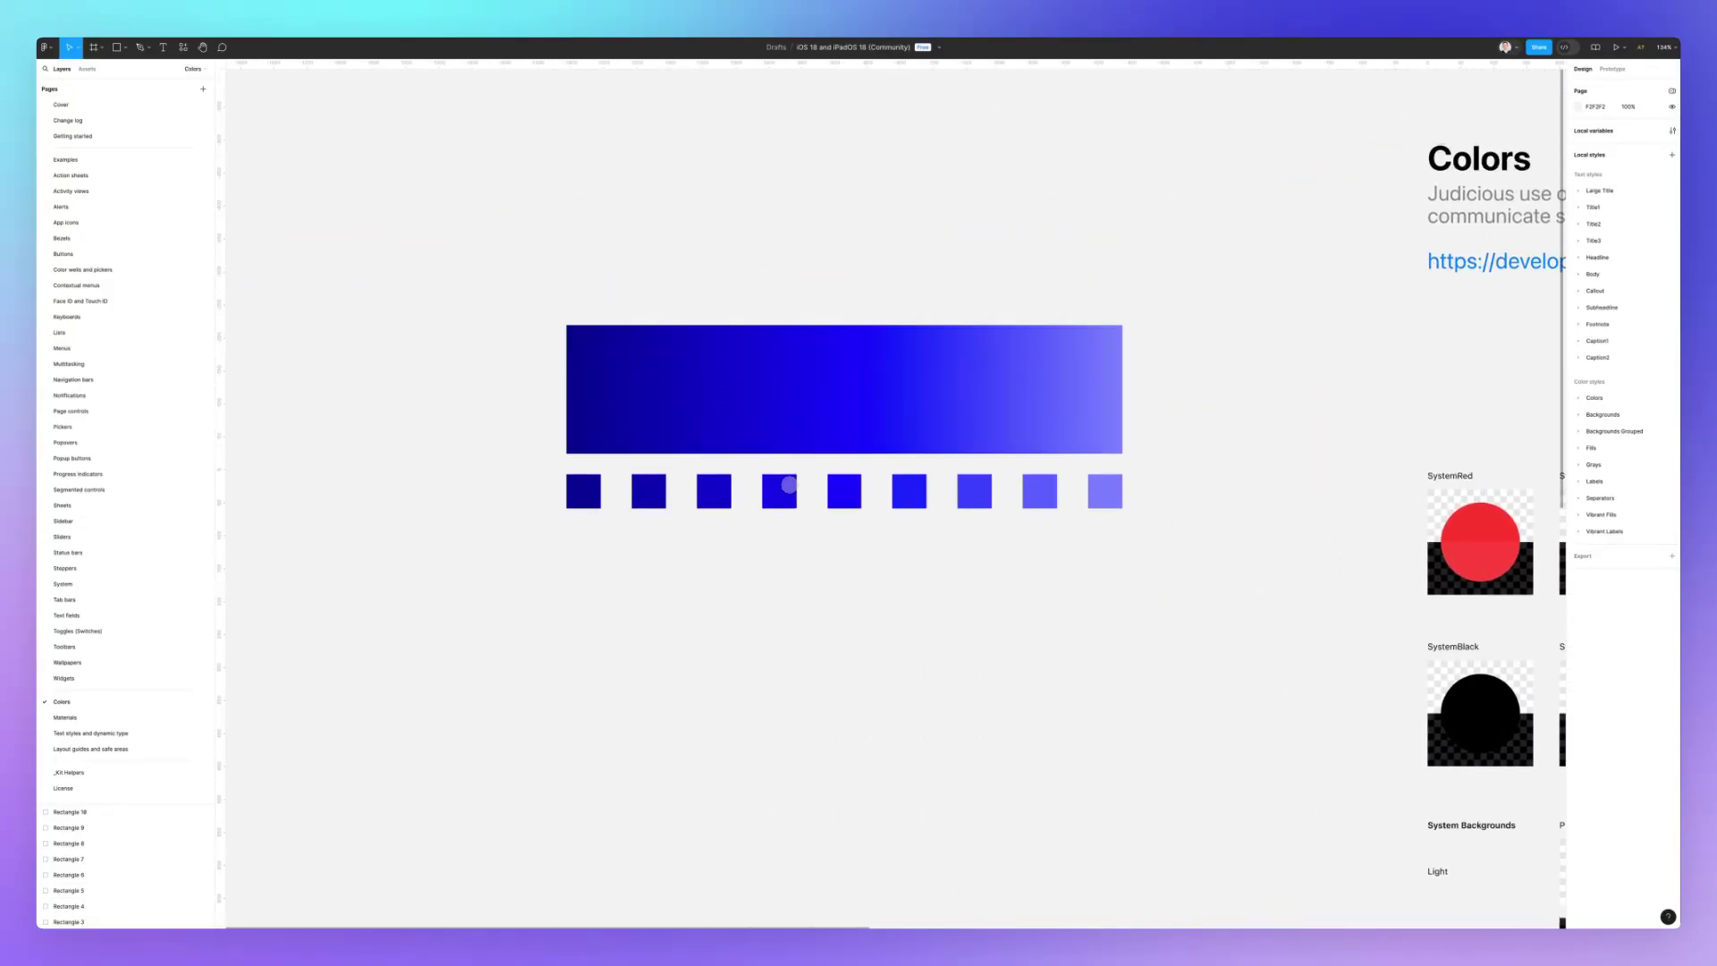
pyautogui.scroll(3, 824, 511)
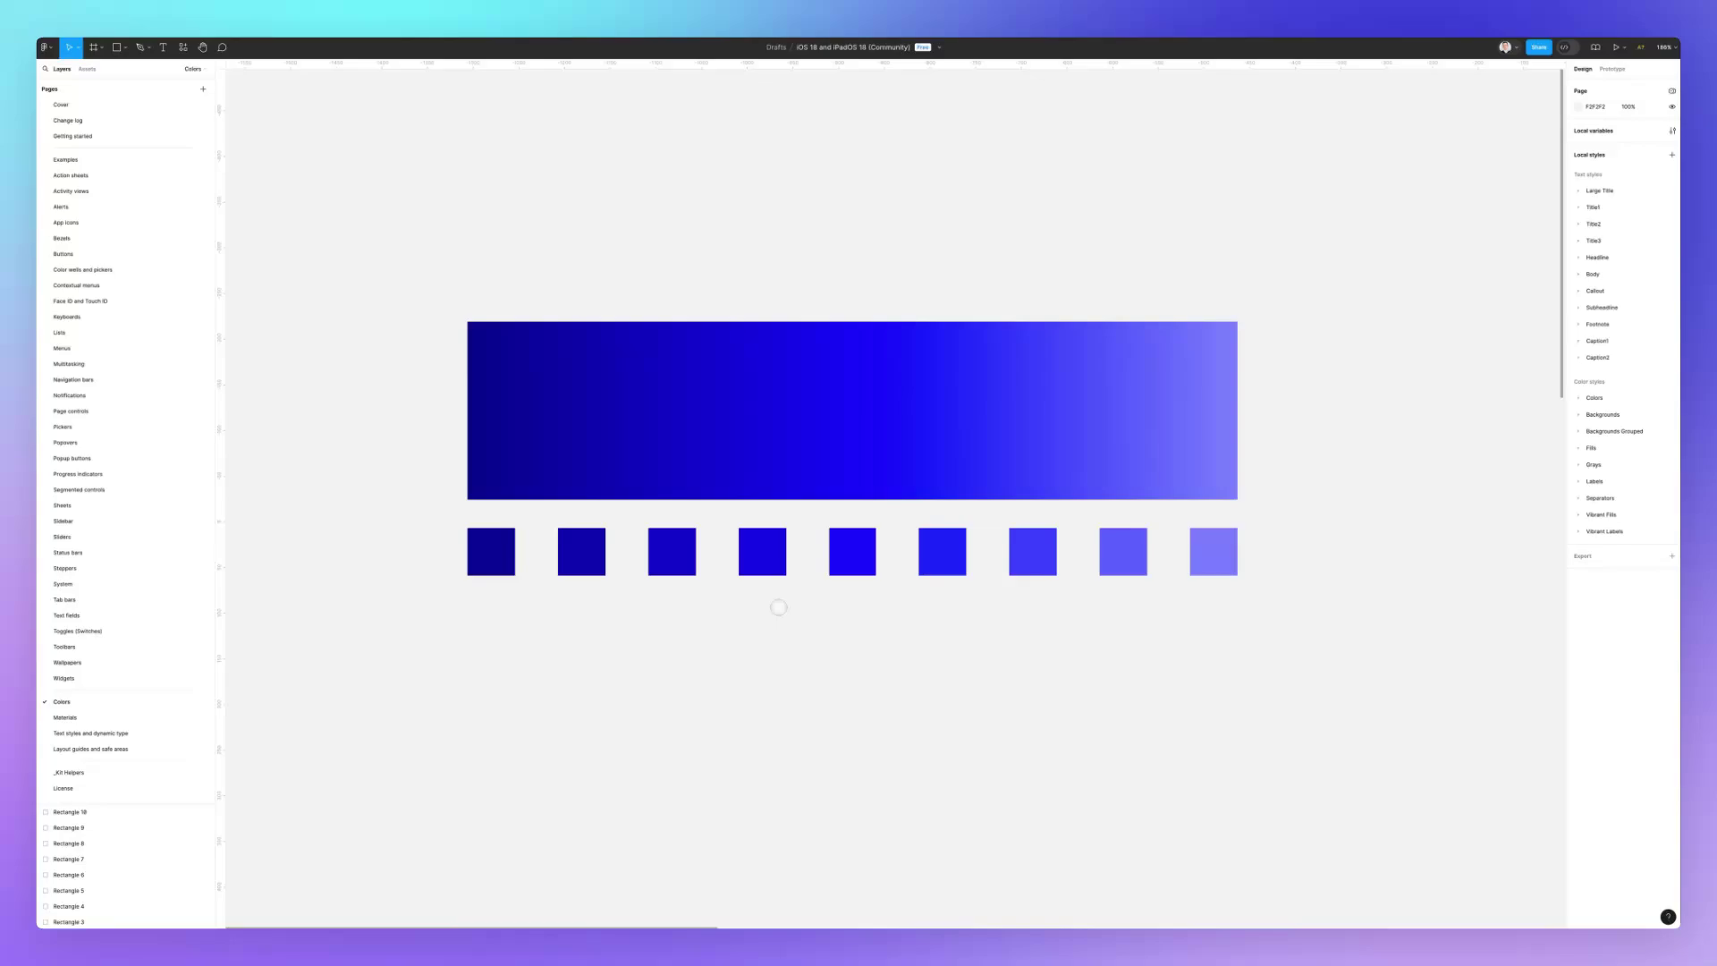
pyautogui.scroll(-3, 778, 607)
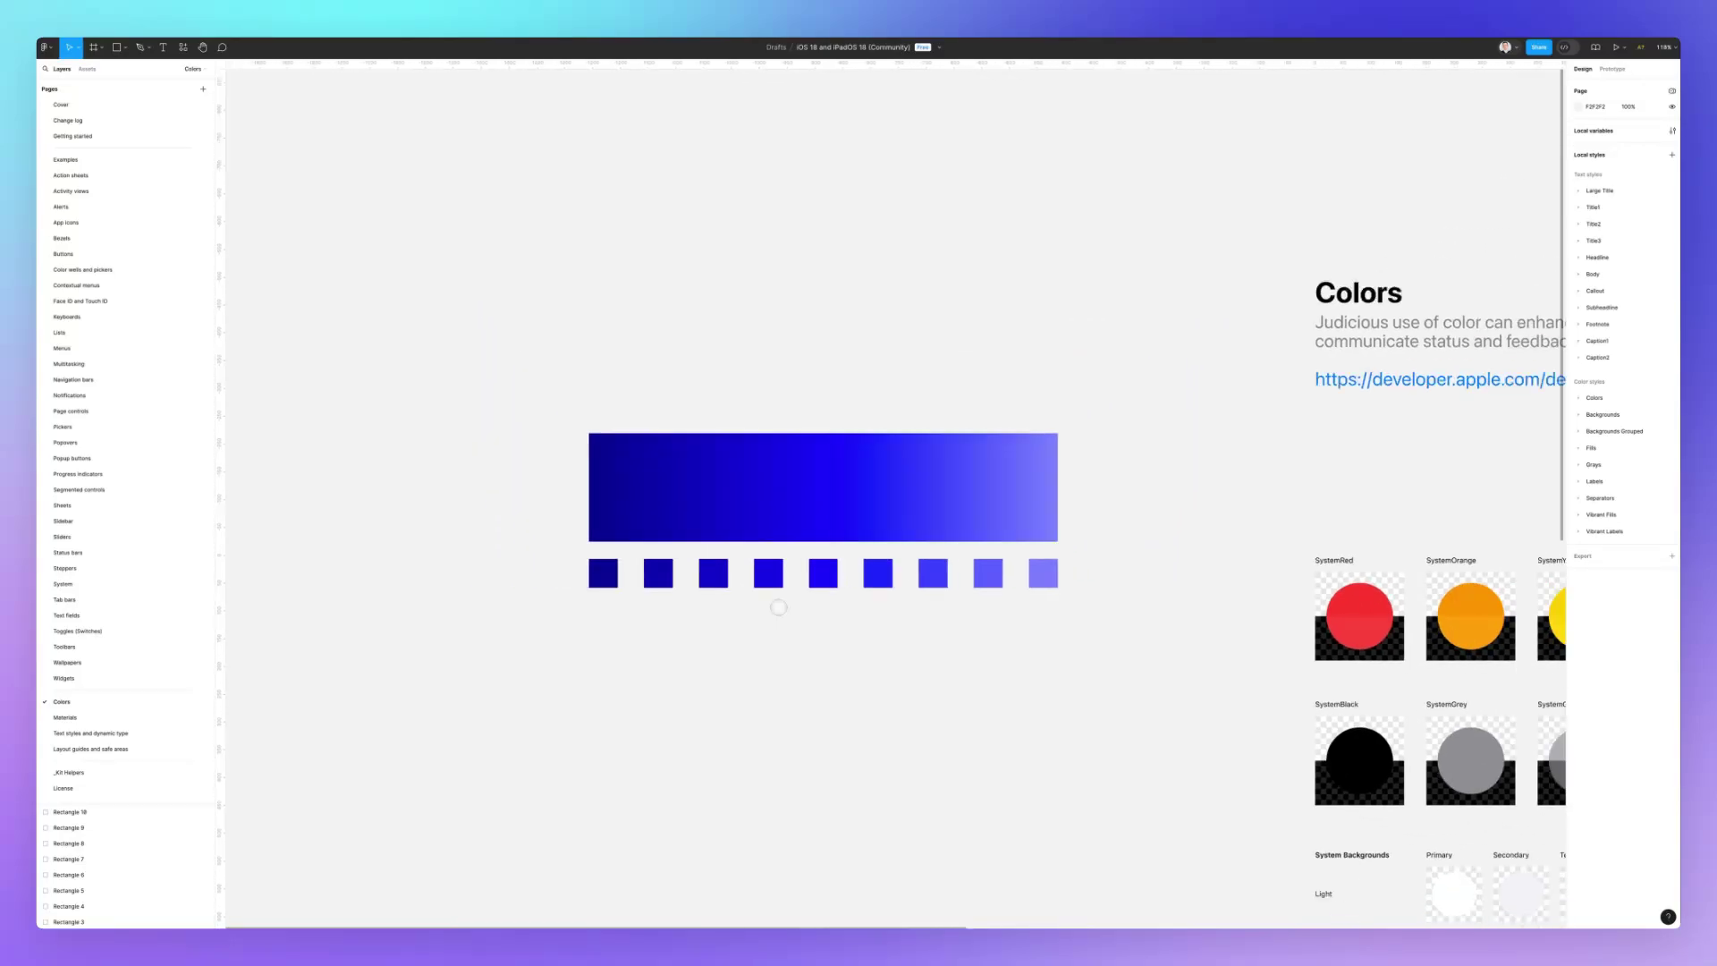
pyautogui.hscroll(5, 778, 607)
pyautogui.scroll(3, 778, 608)
# Move past Materials to Text styles and dynamic type, zoom into the tables, and hide the interface.
pyautogui.press('pagedown')
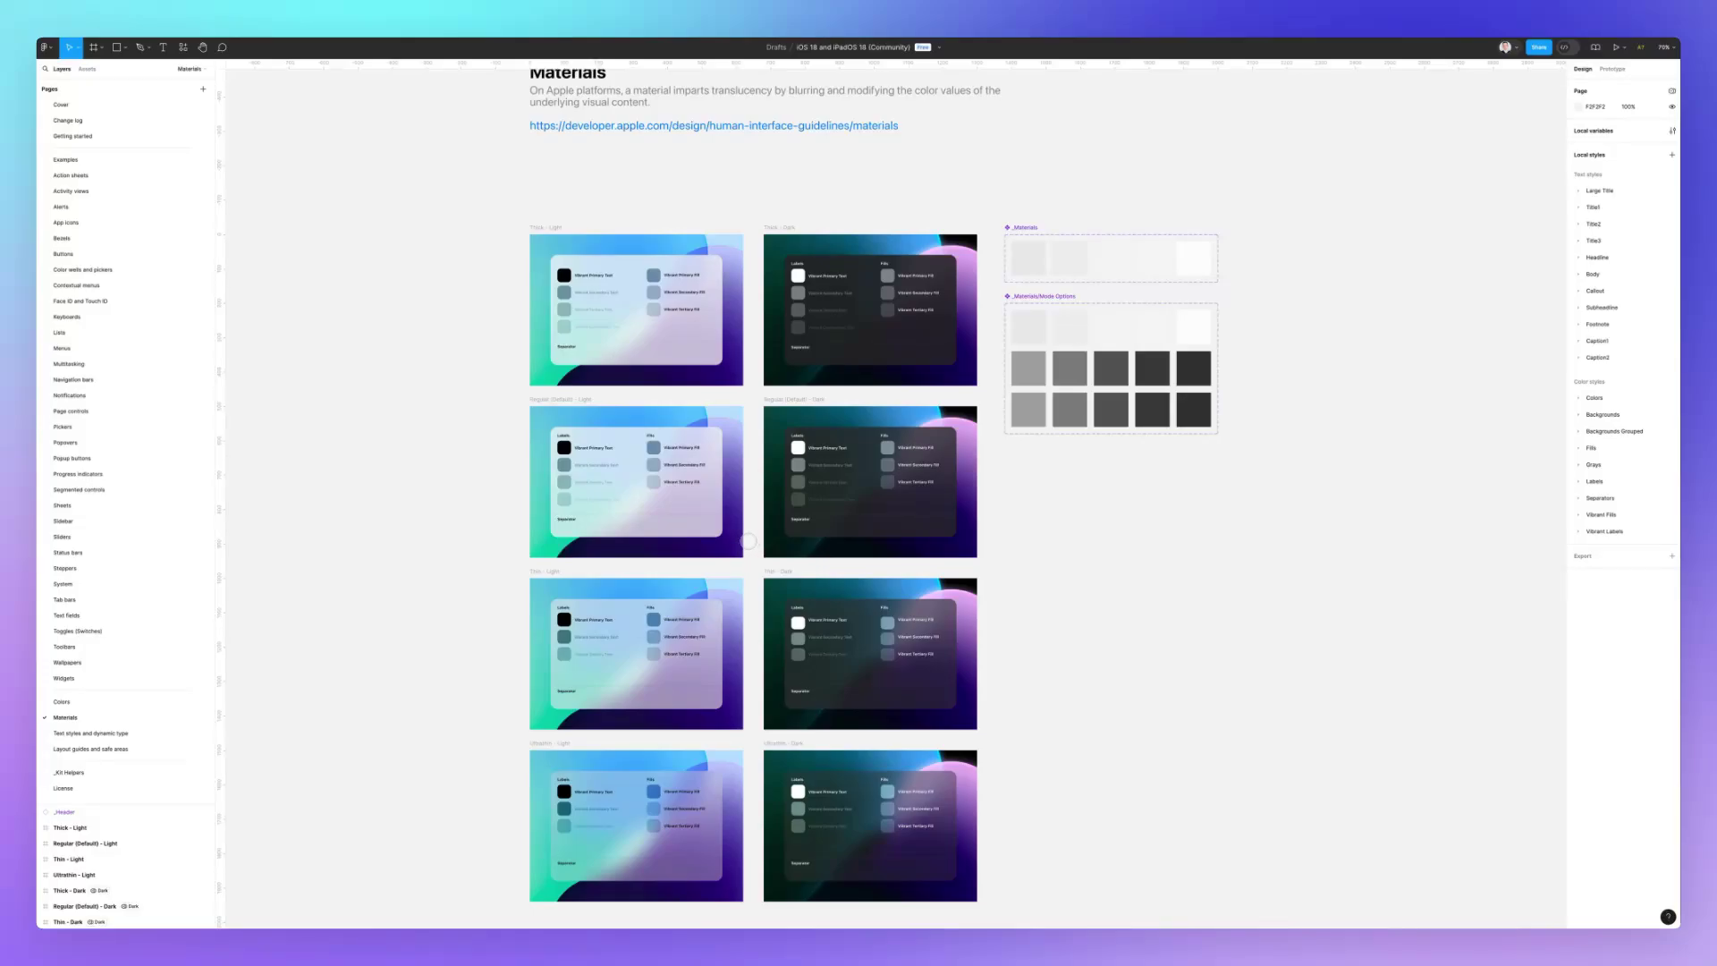
pyautogui.press('pagedown')
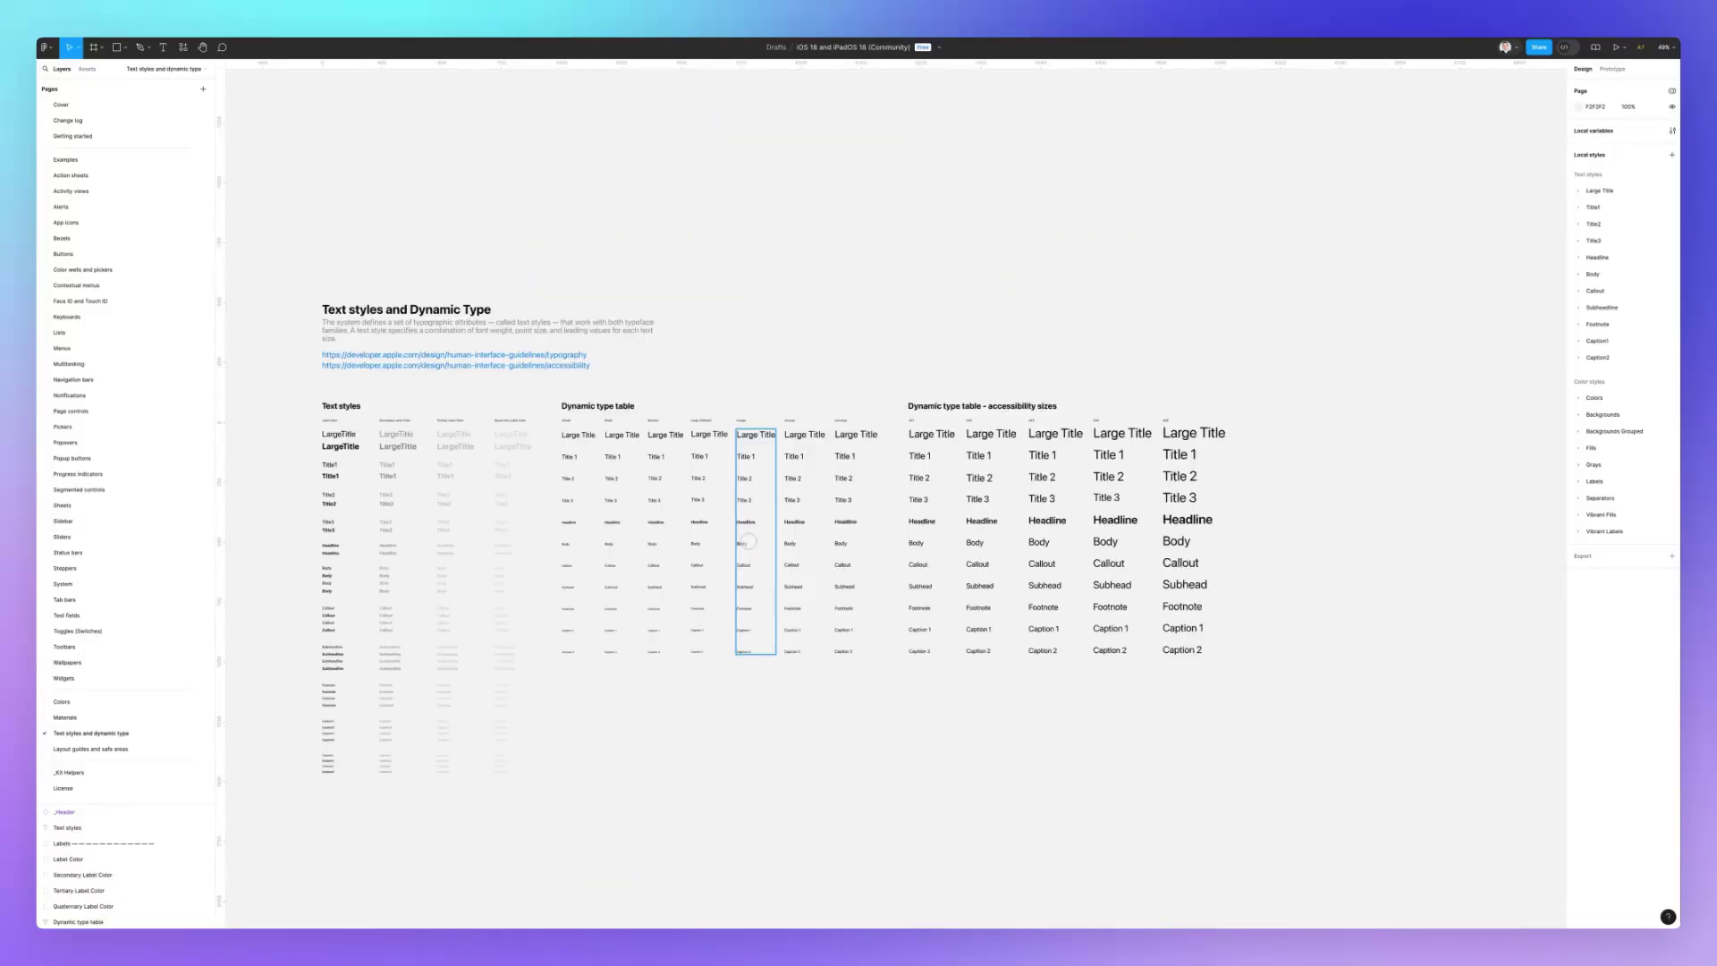
pyautogui.scroll(5, 761, 530)
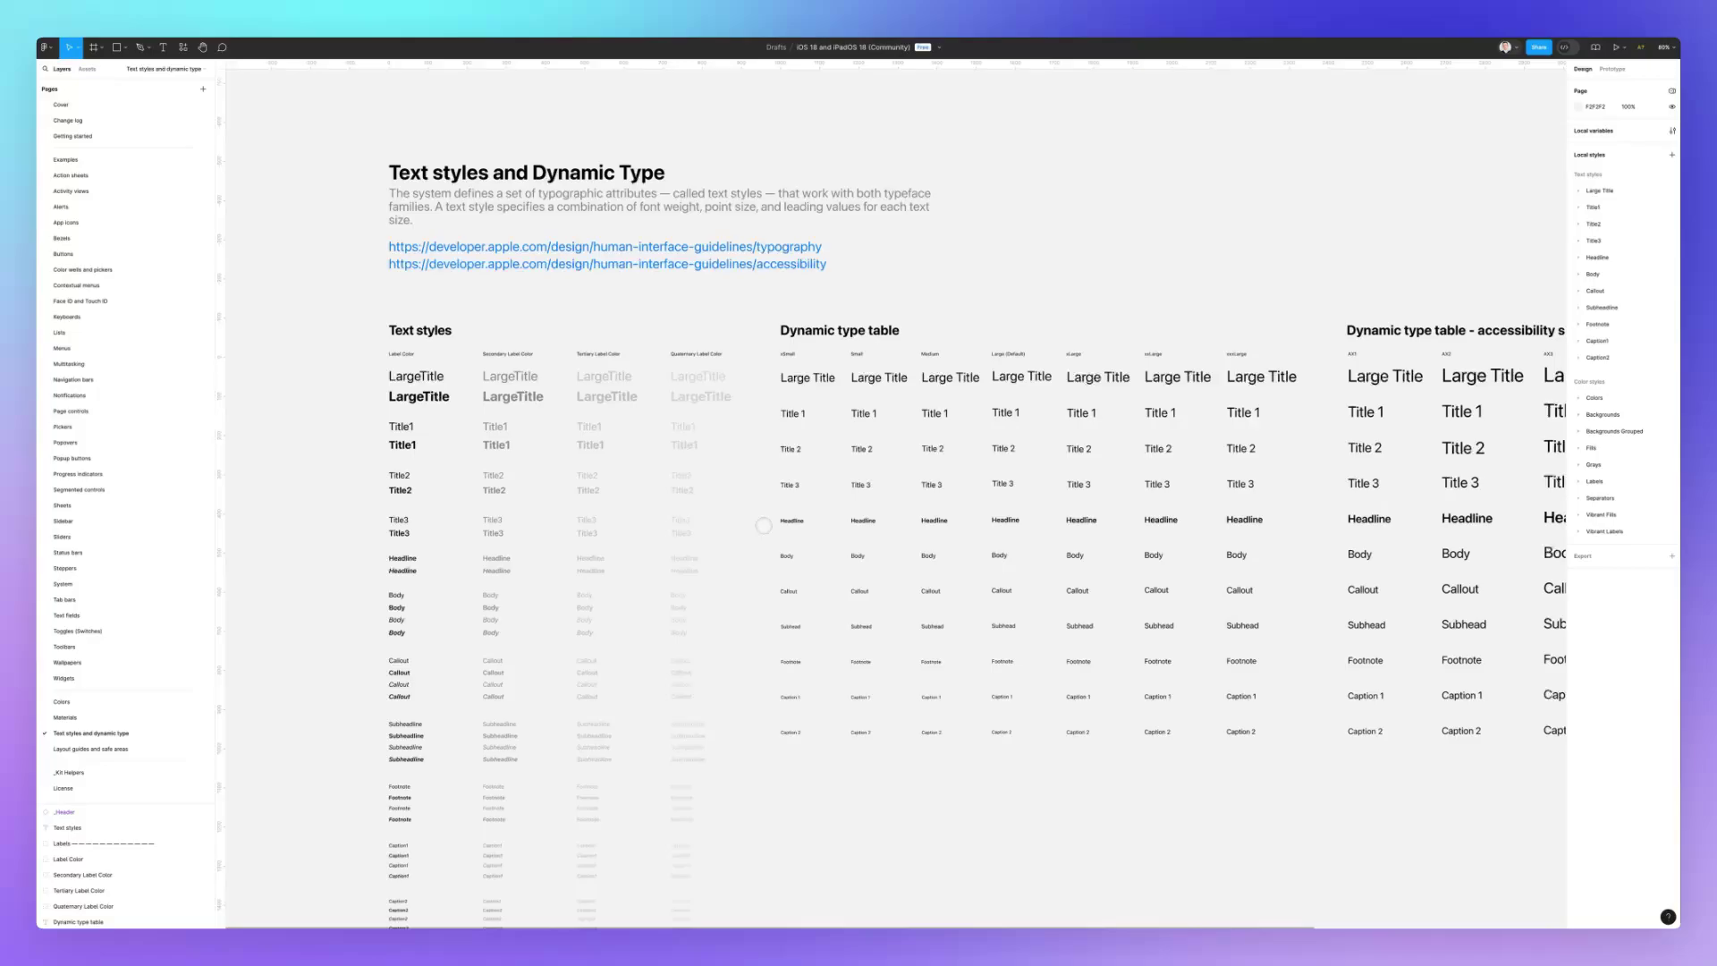
pyautogui.scroll(5, 763, 525)
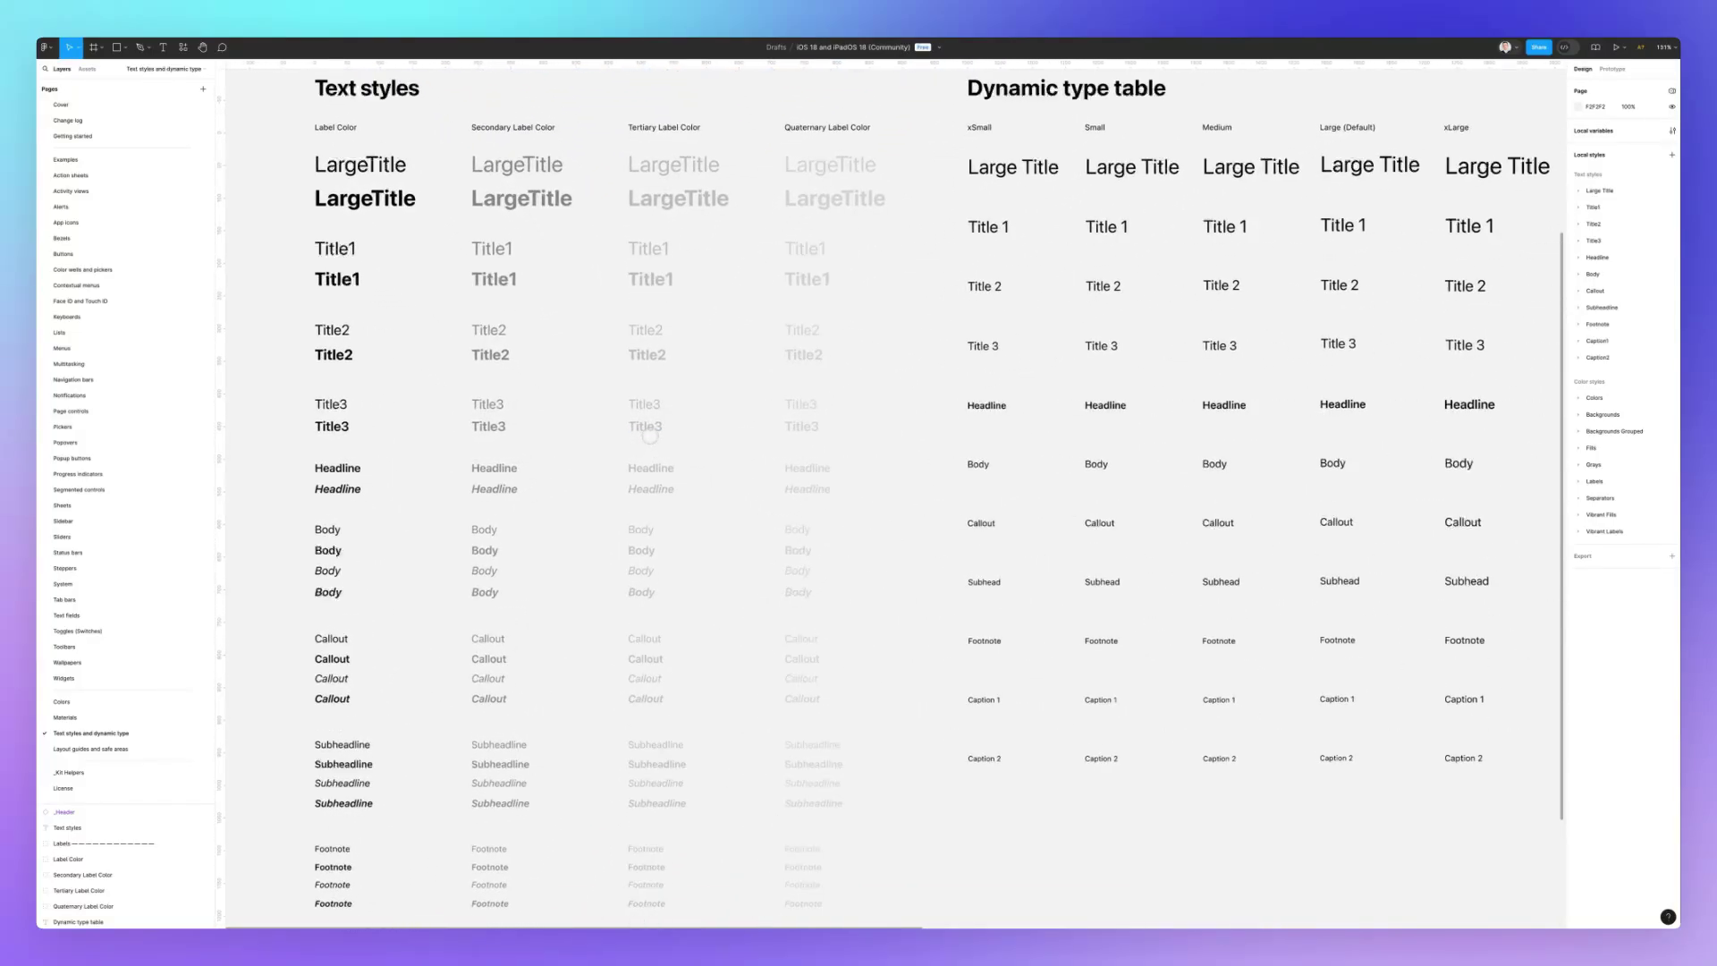
pyautogui.scroll(1, 651, 435)
pyautogui.hotkey('ctrl', '\\')
pyautogui.scroll(2, 650, 435)
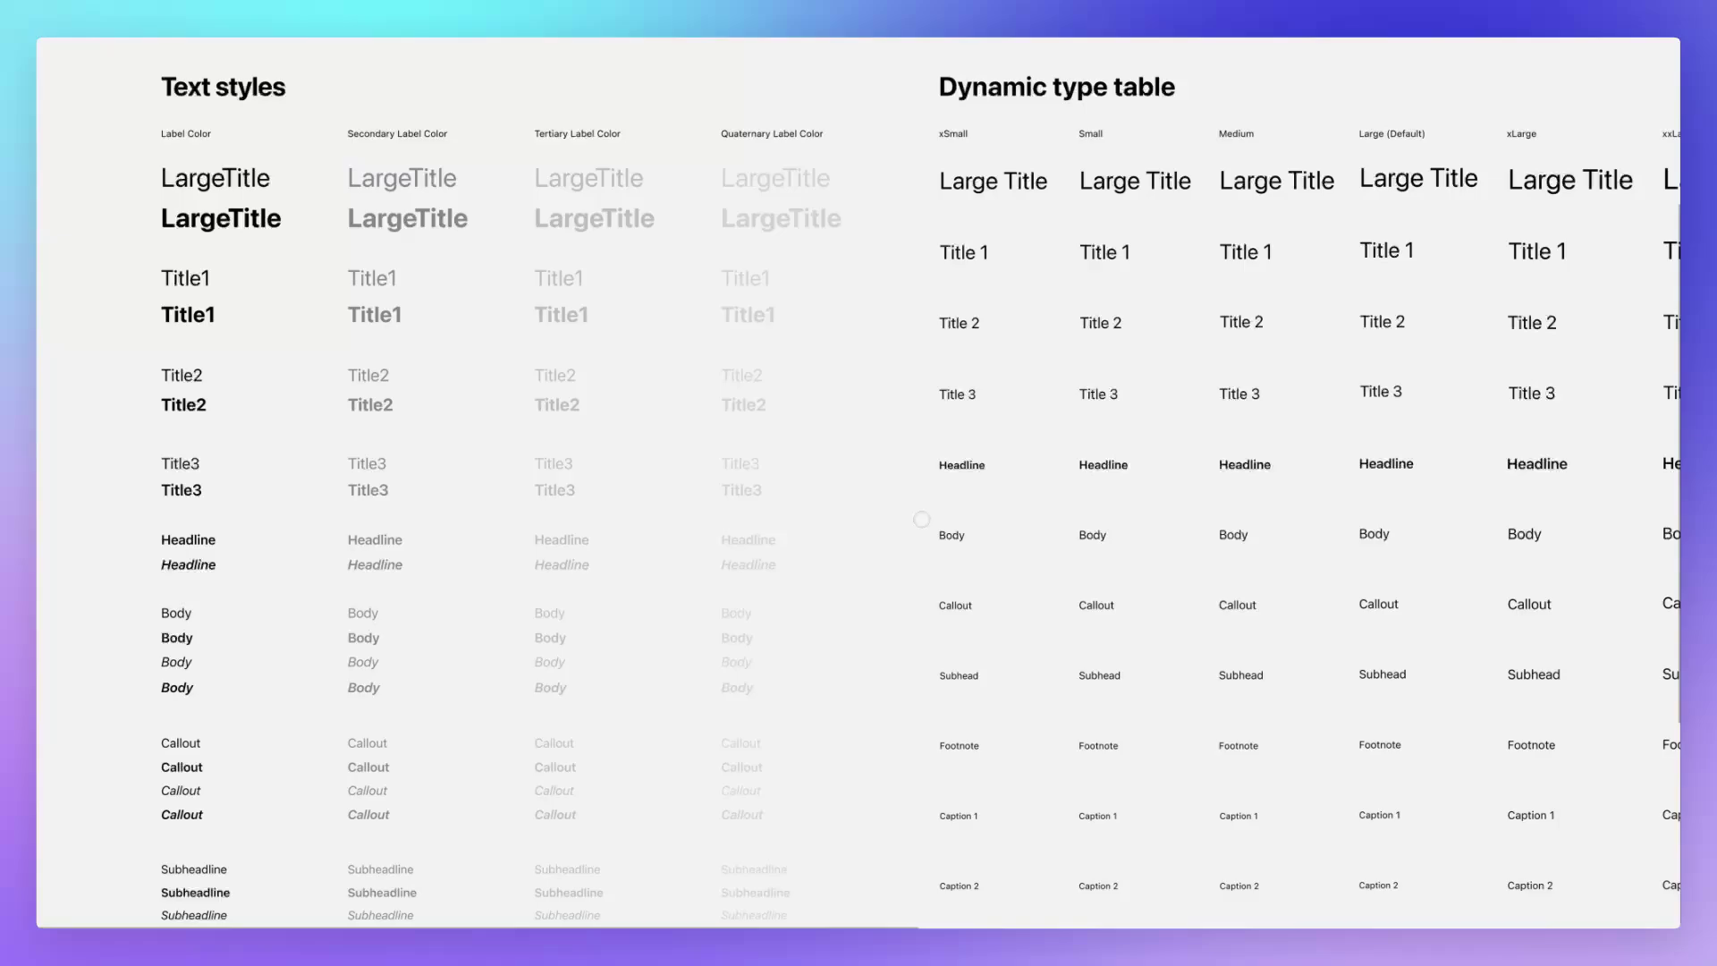
pyautogui.hscroll(2, 897, 529)
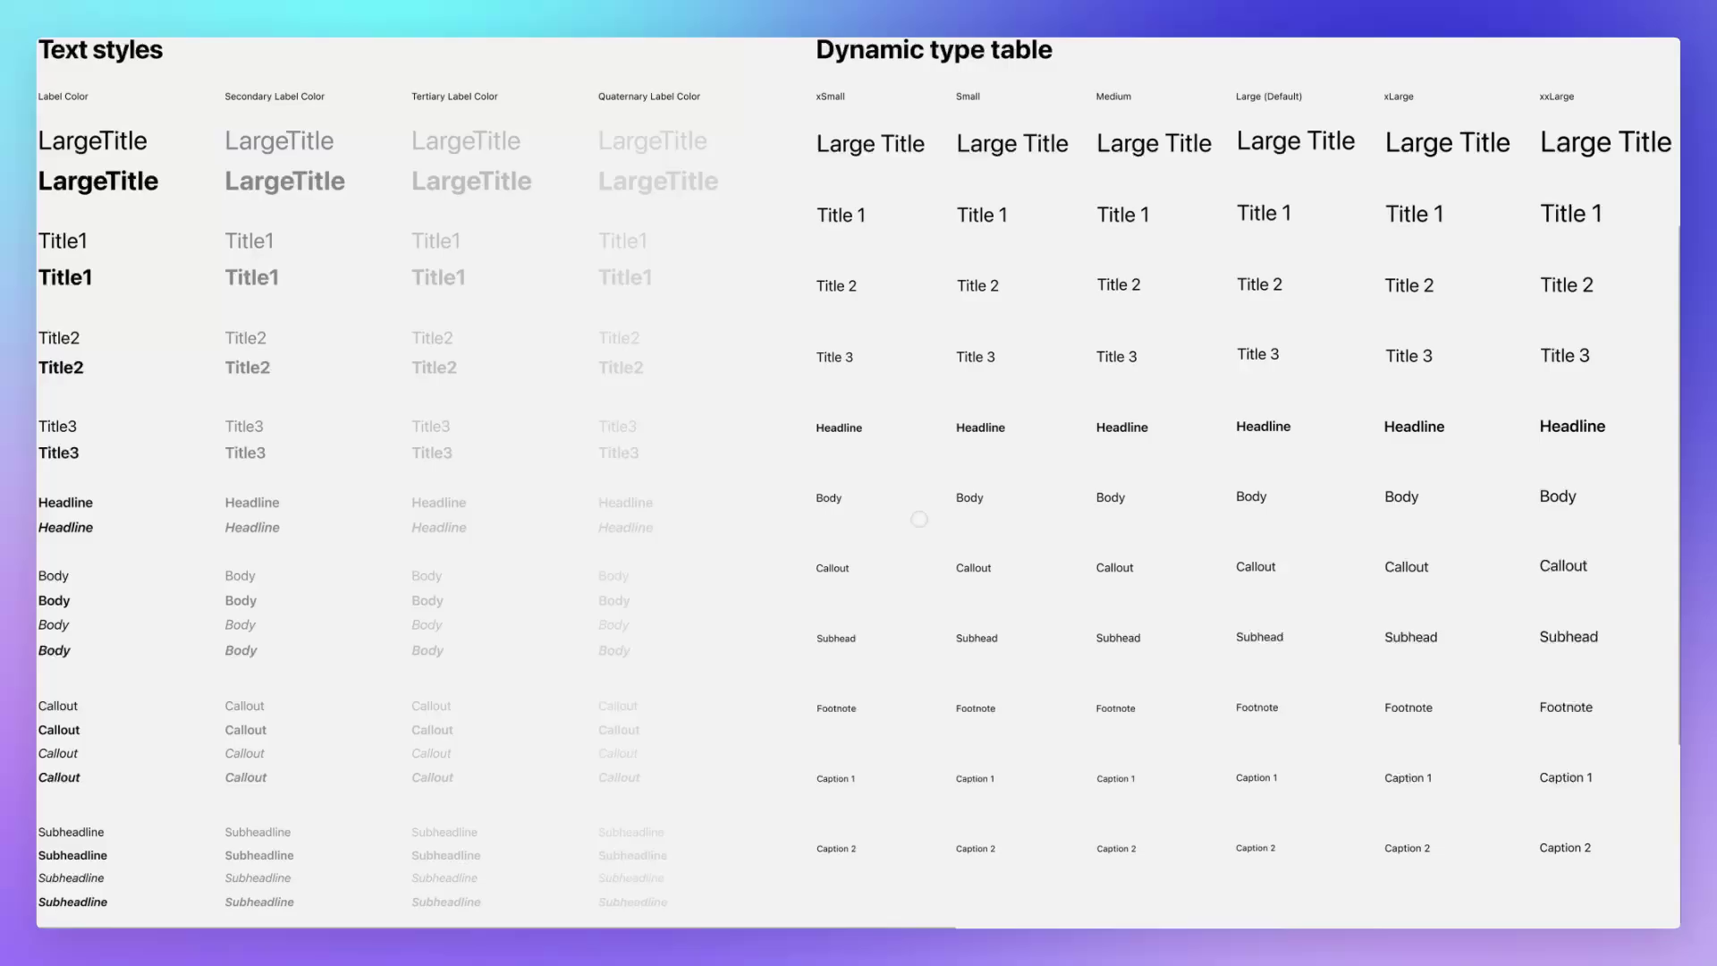
pyautogui.scroll(2, 889, 532)
pyautogui.hscroll(10, 889, 528)
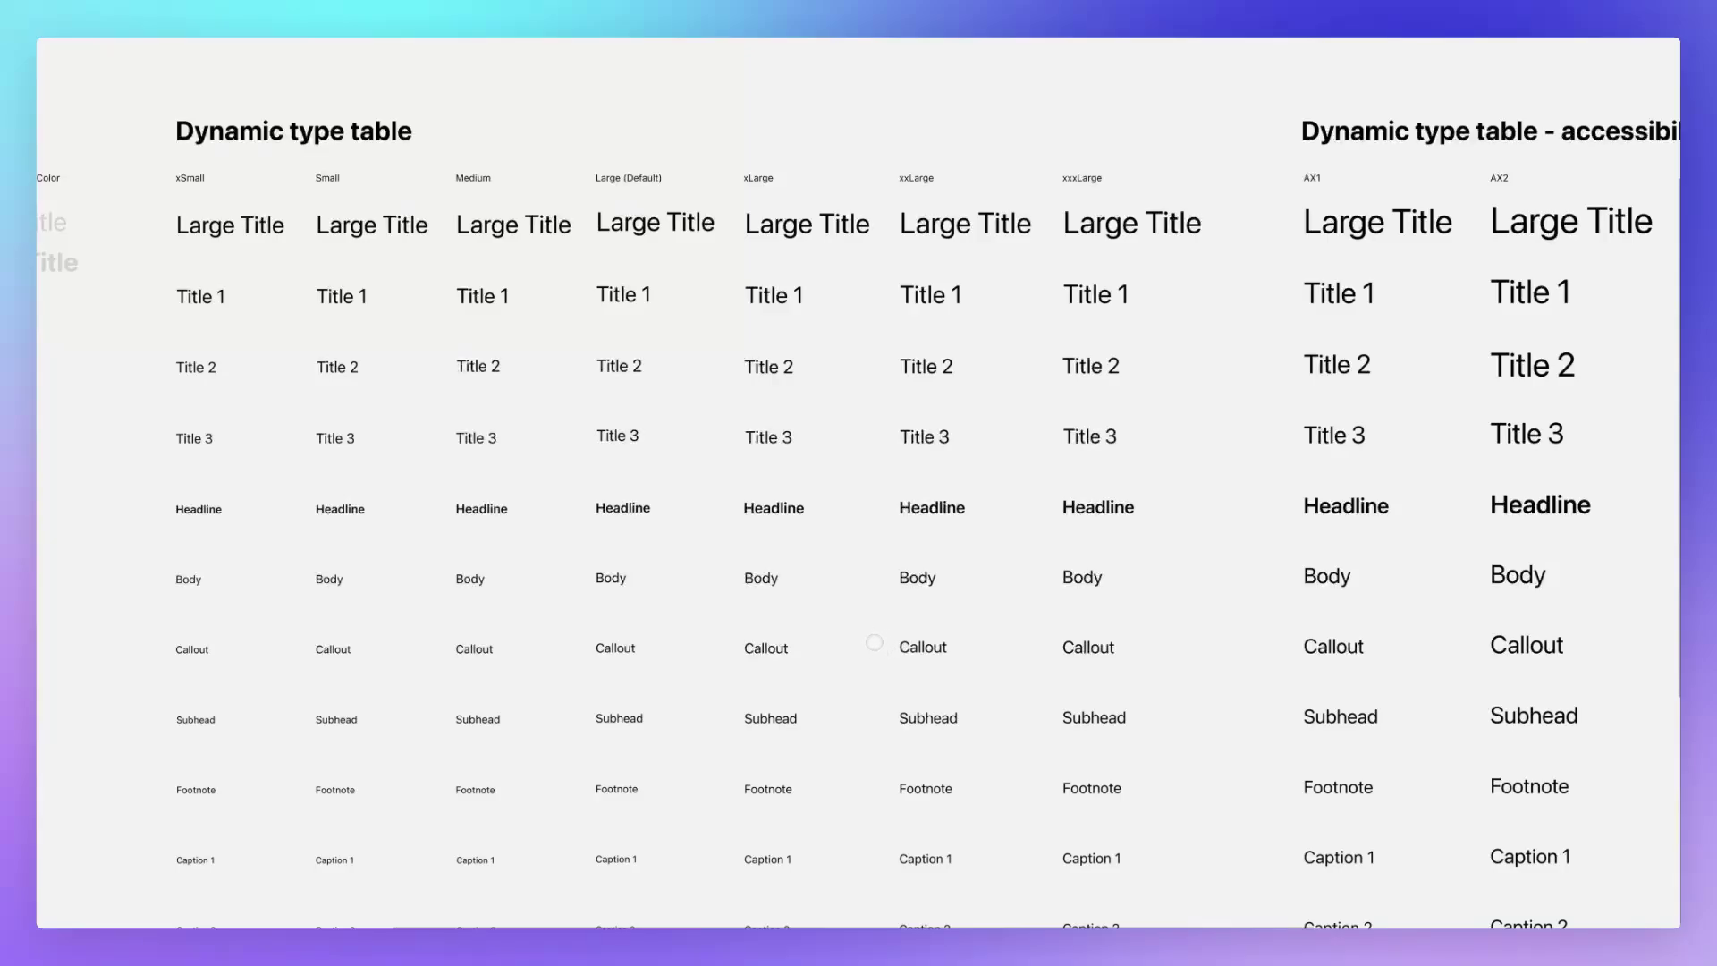
pyautogui.scroll(-2, 875, 642)
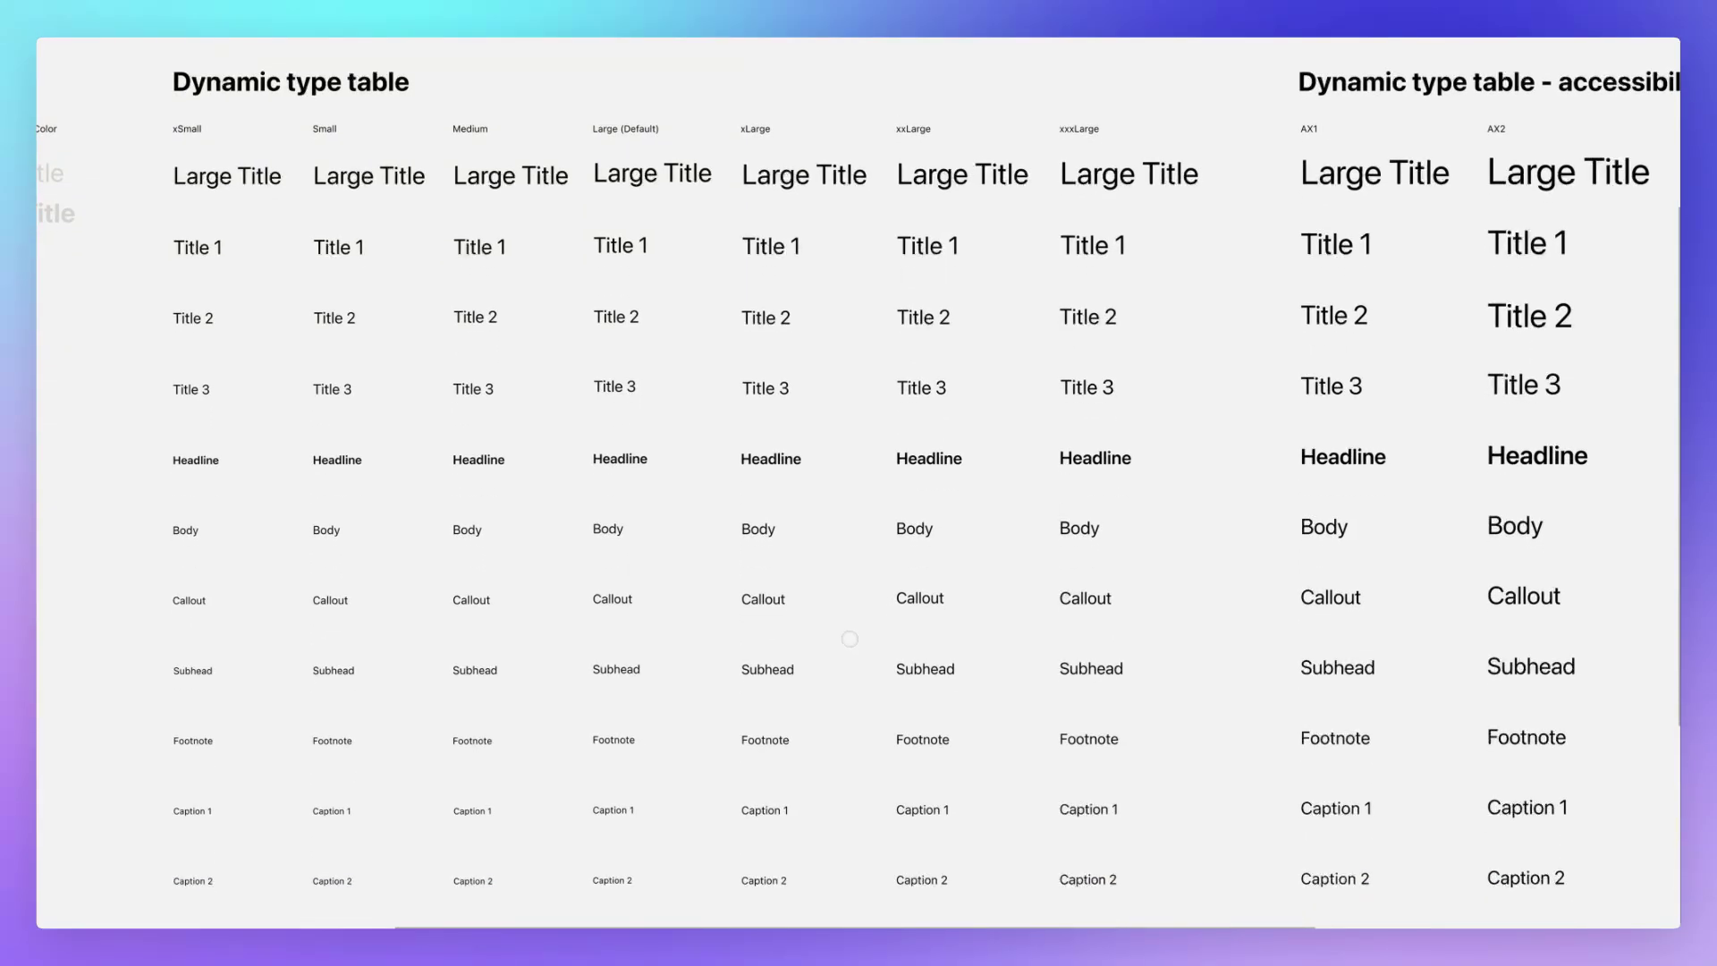
pyautogui.scroll(-2, 860, 628)
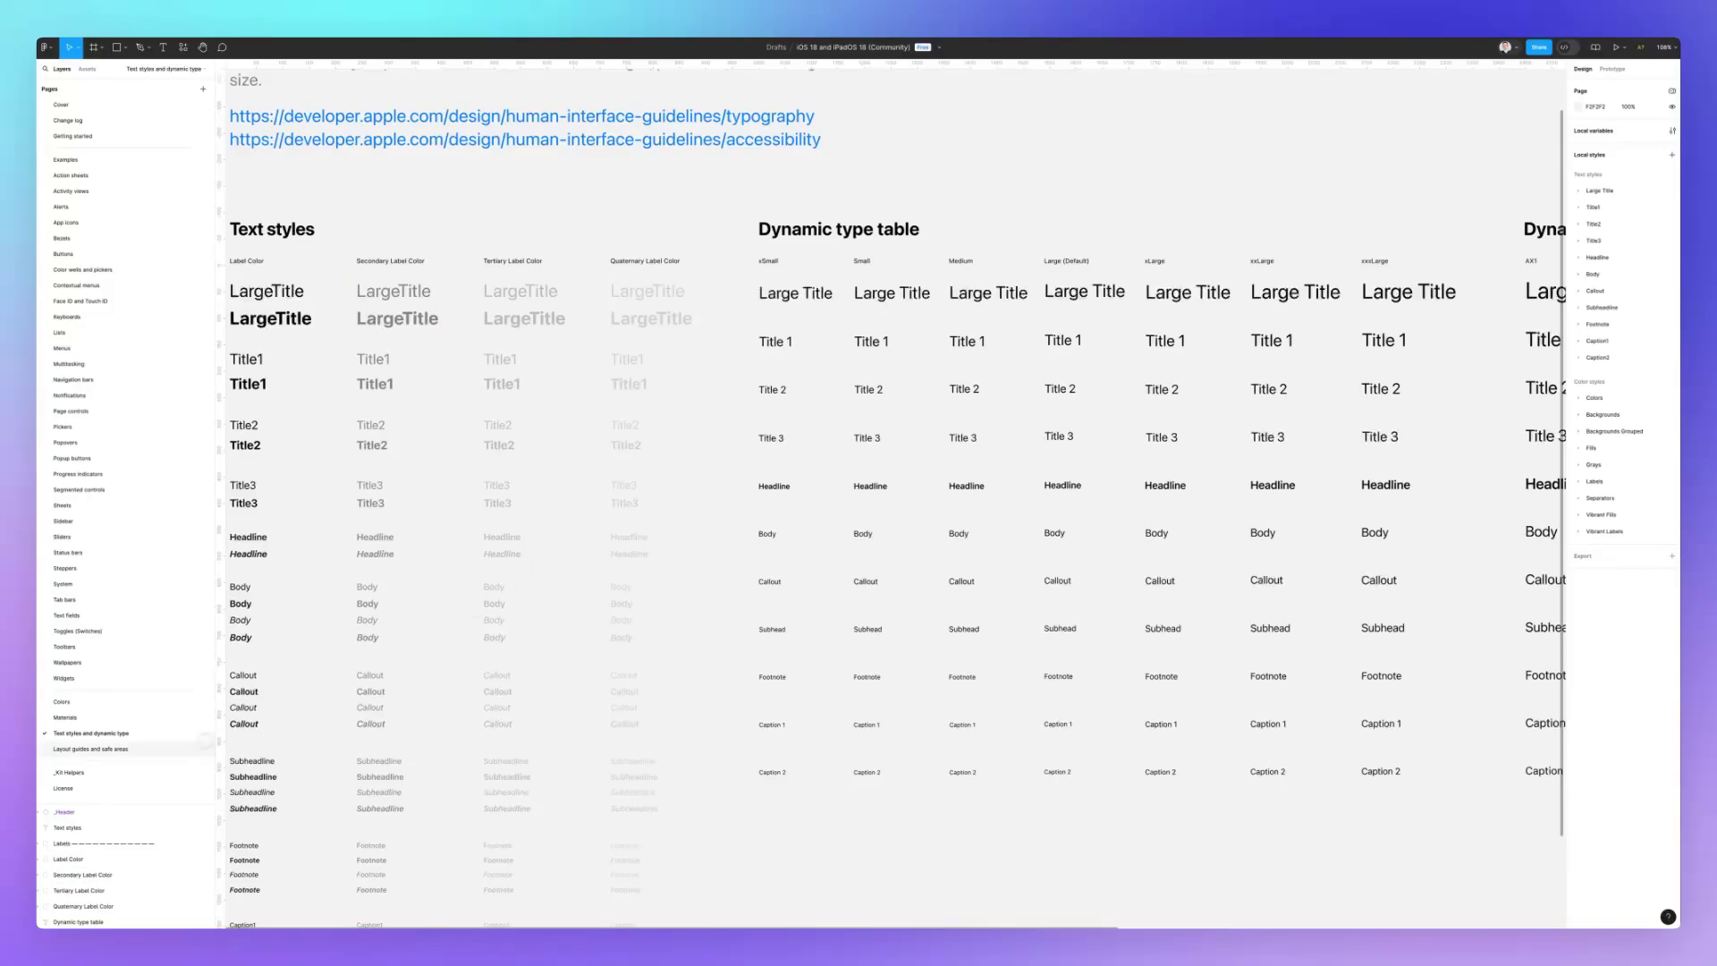
# Flip between the Colors, System, Text styles and dynamic type, and Layout guides and safe areas pages.
pyautogui.hscroll(-5, 543, 586)
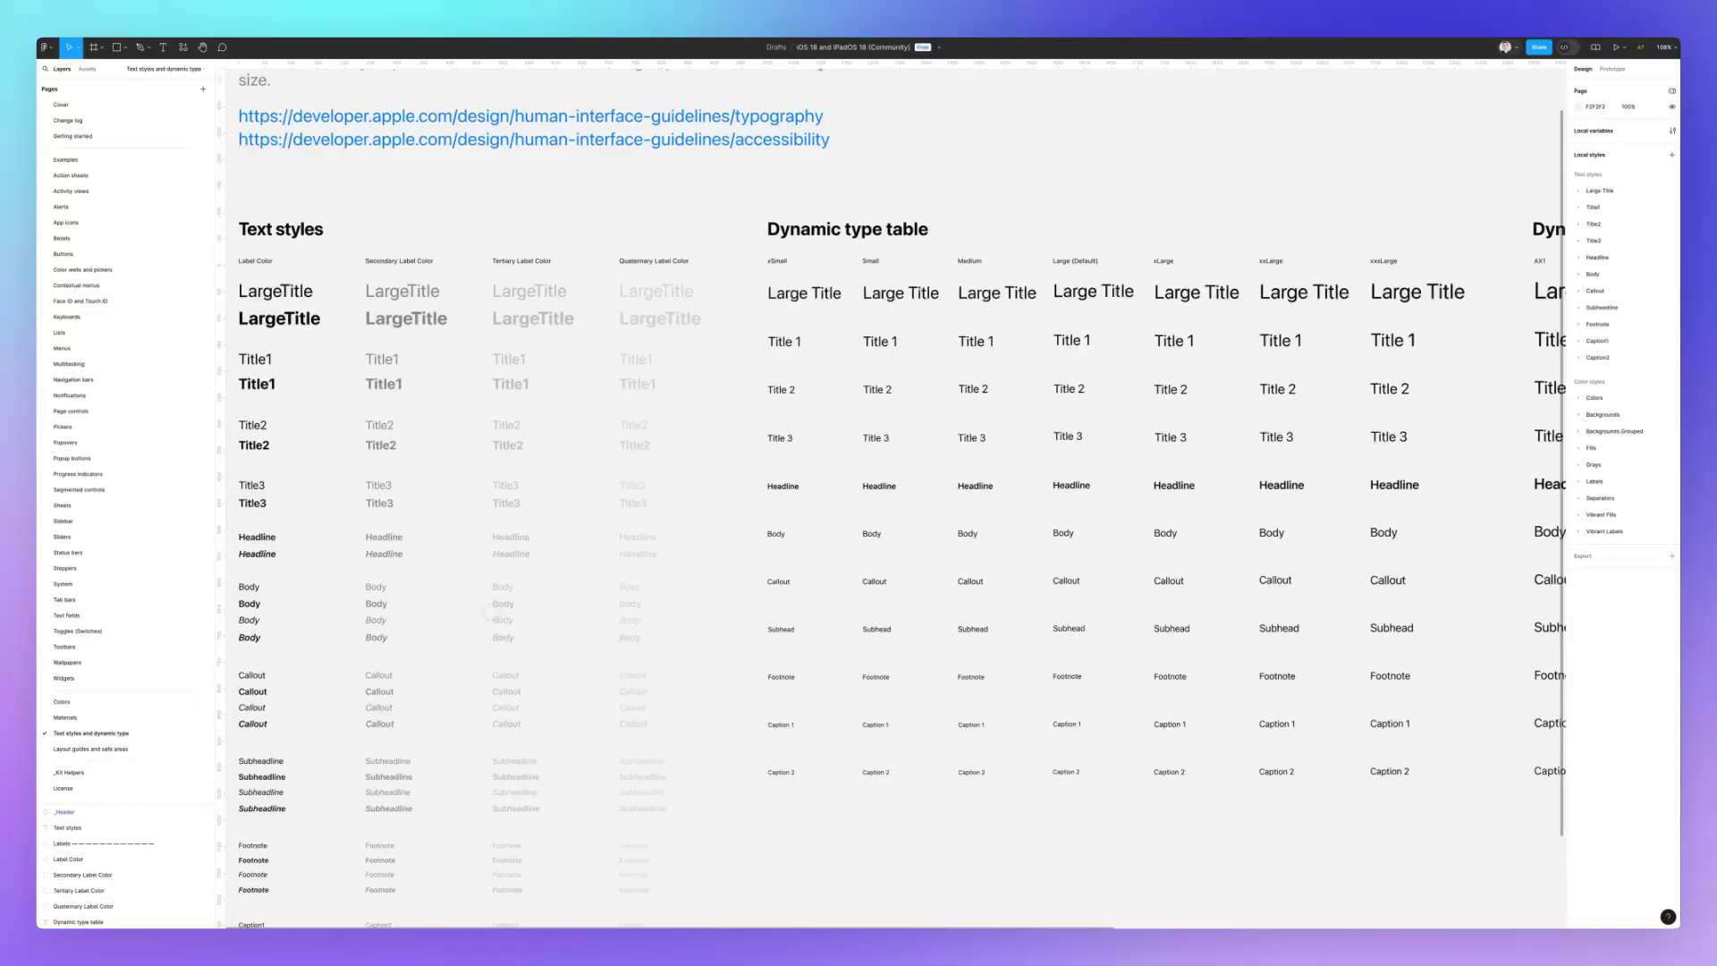
pyautogui.hscroll(-2, 542, 586)
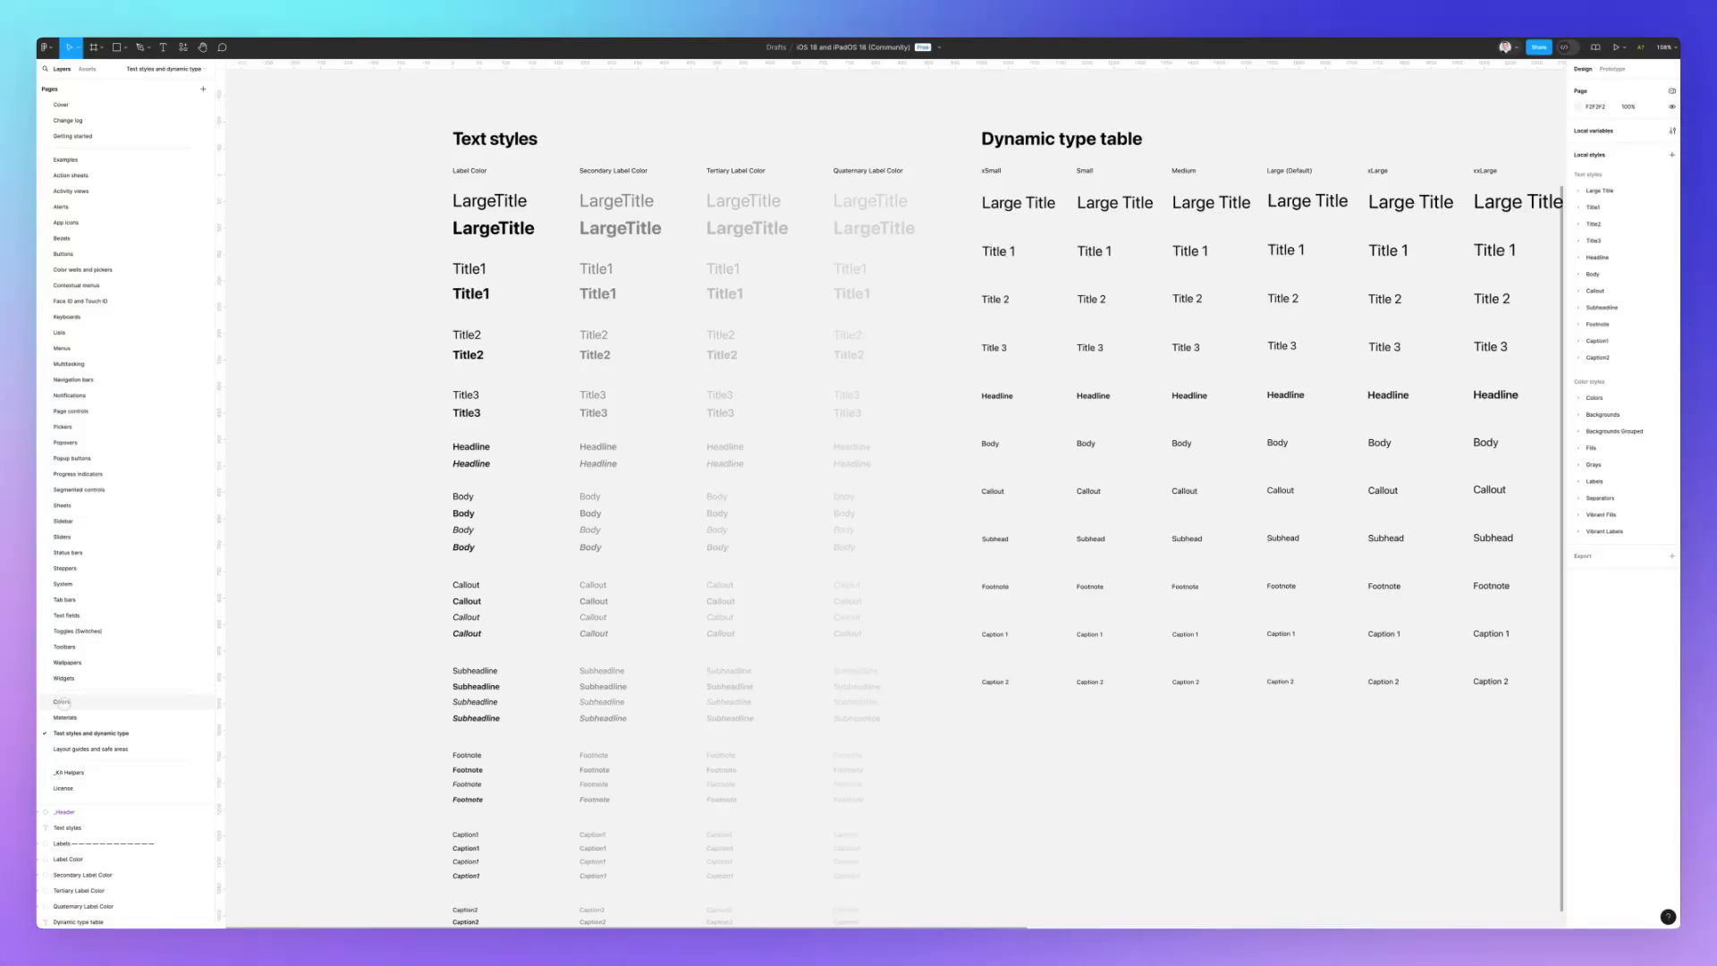
pyautogui.click(62, 701)
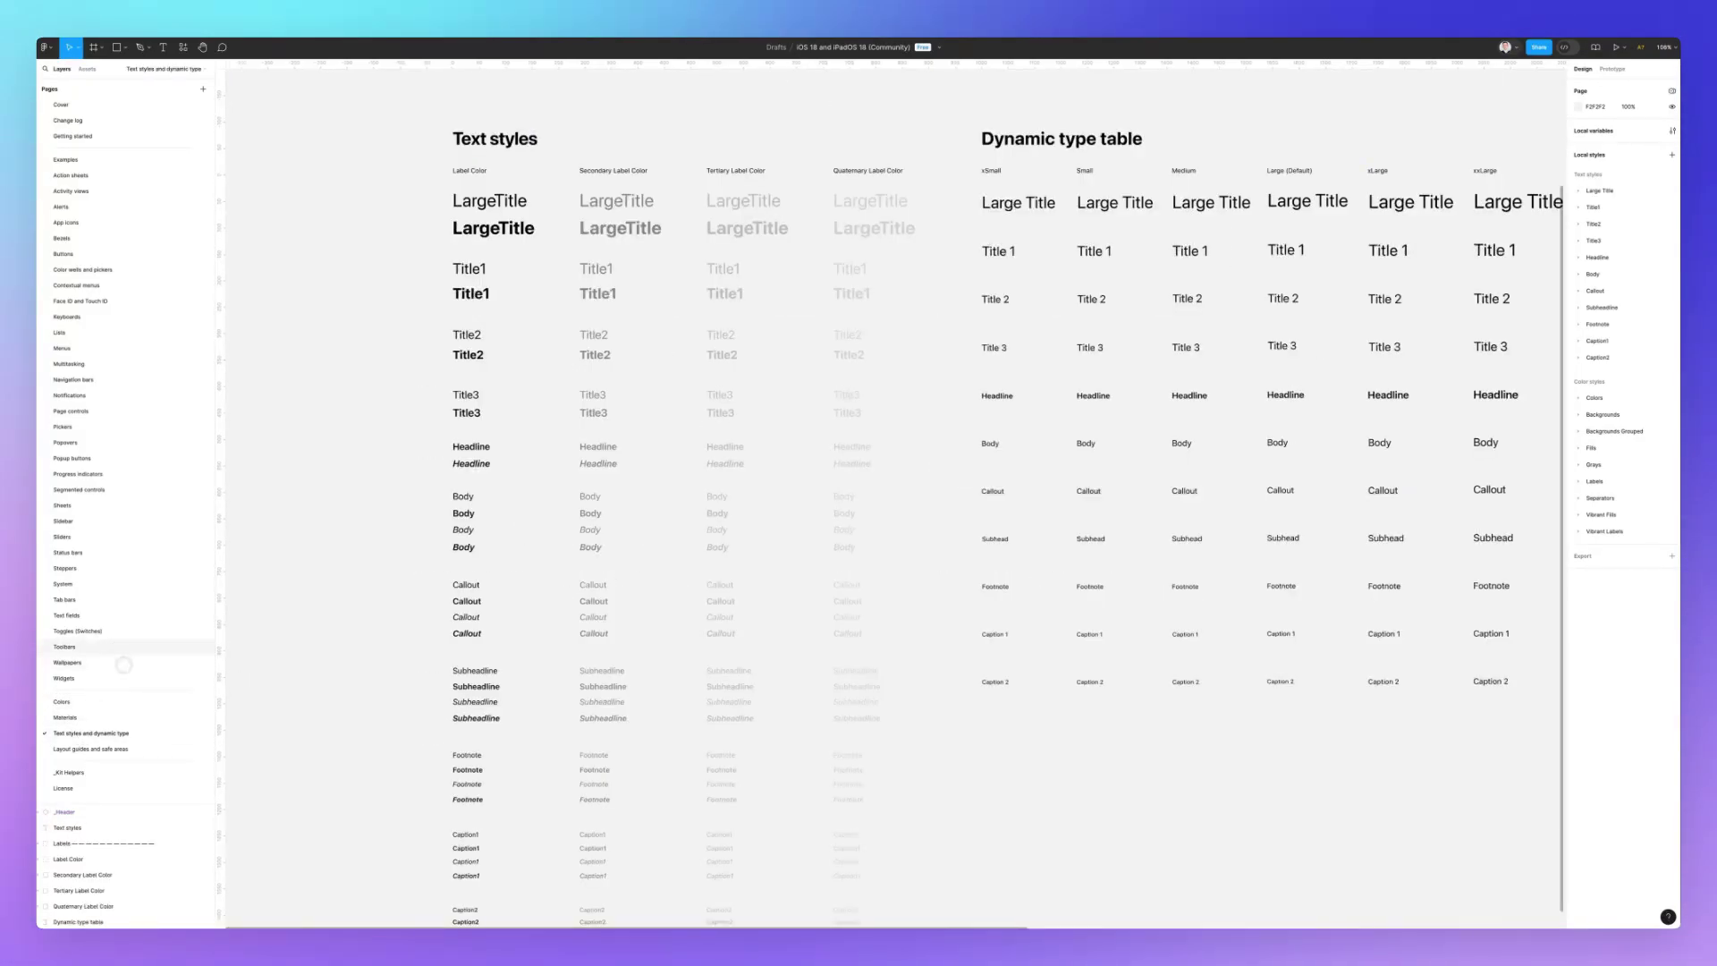
pyautogui.click(149, 589)
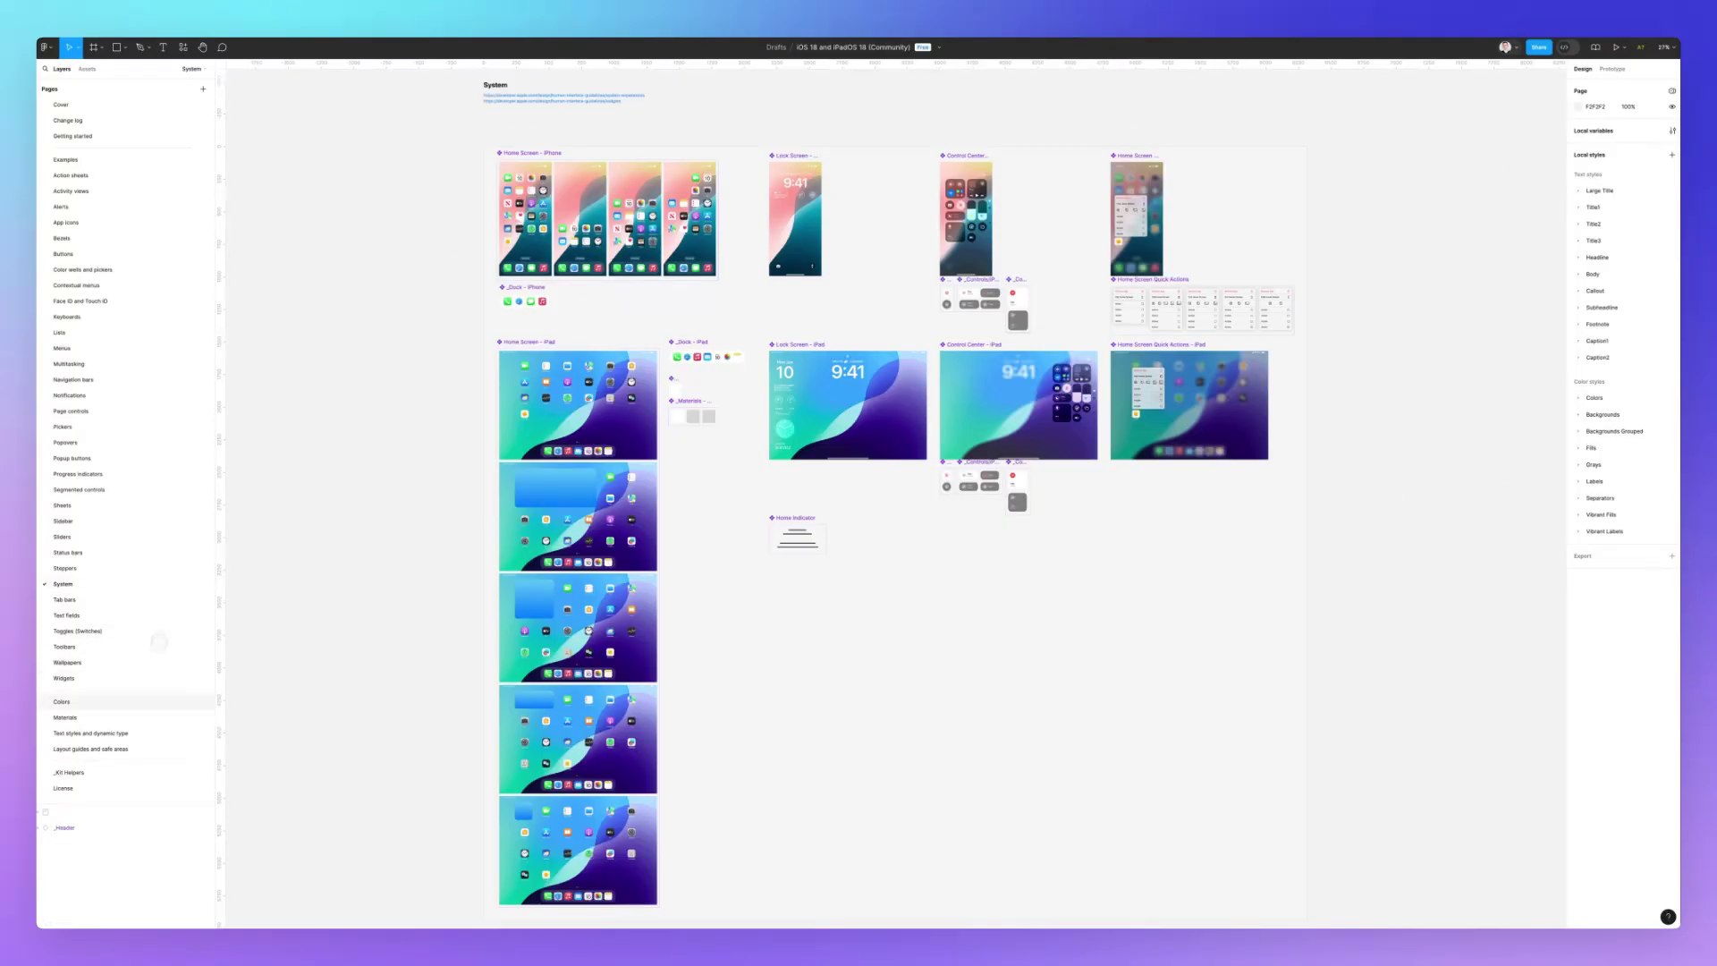
pyautogui.click(109, 747)
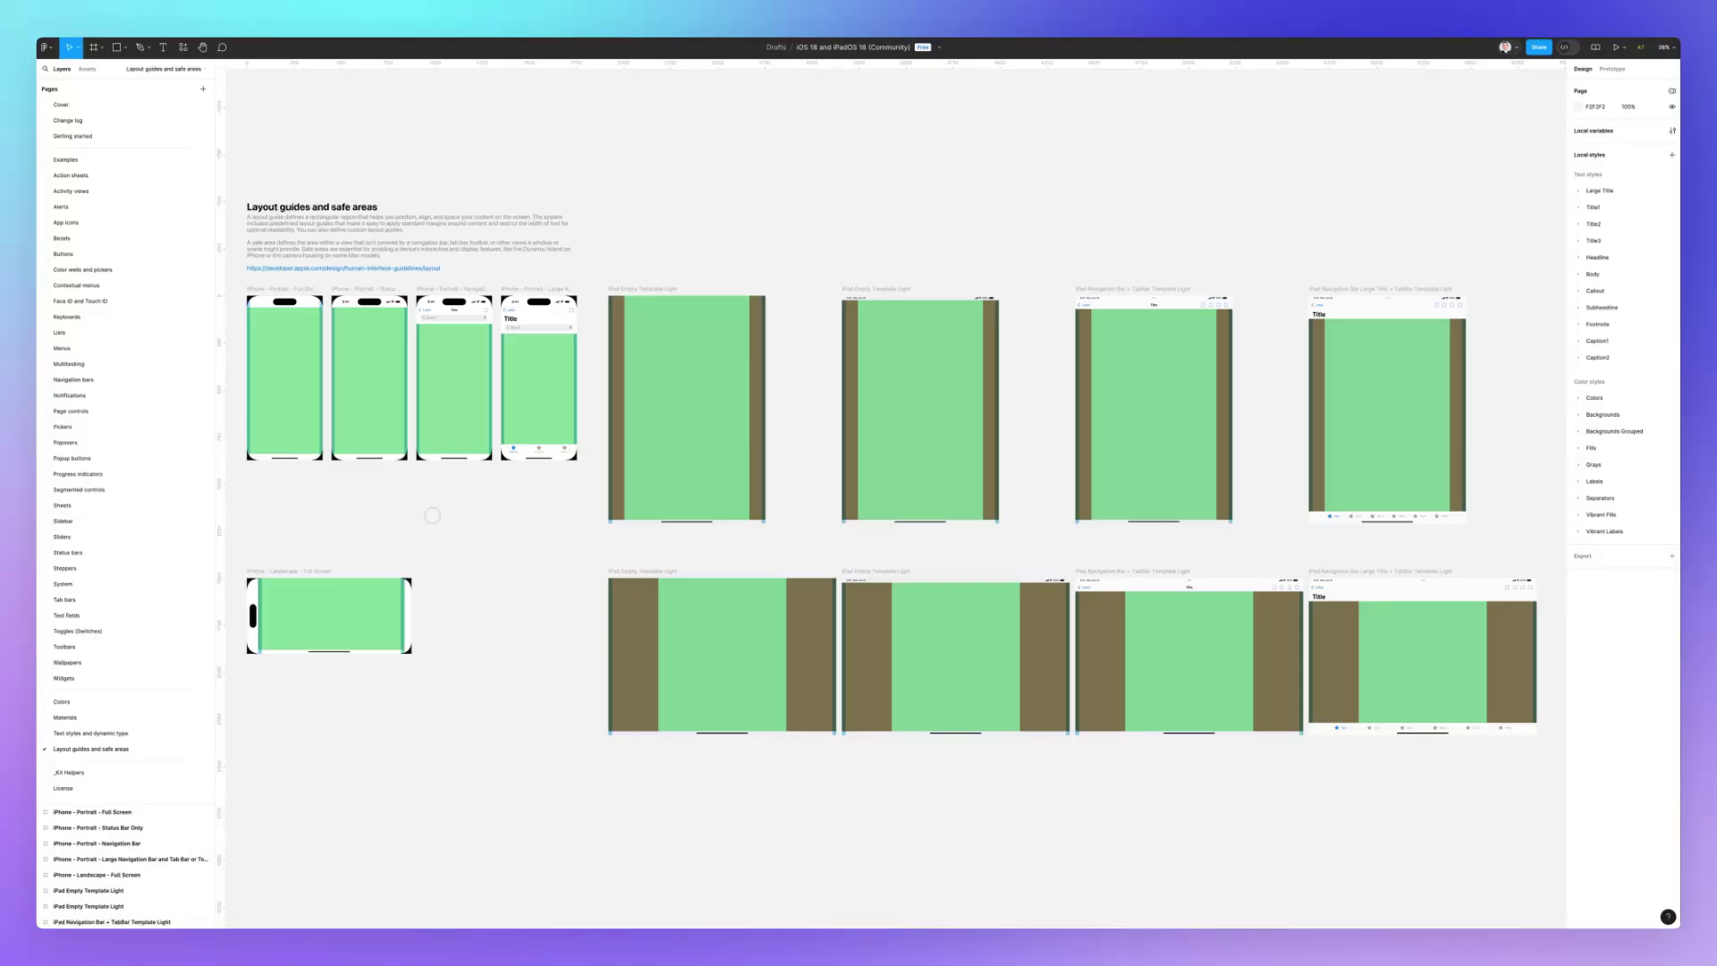
pyautogui.click(85, 733)
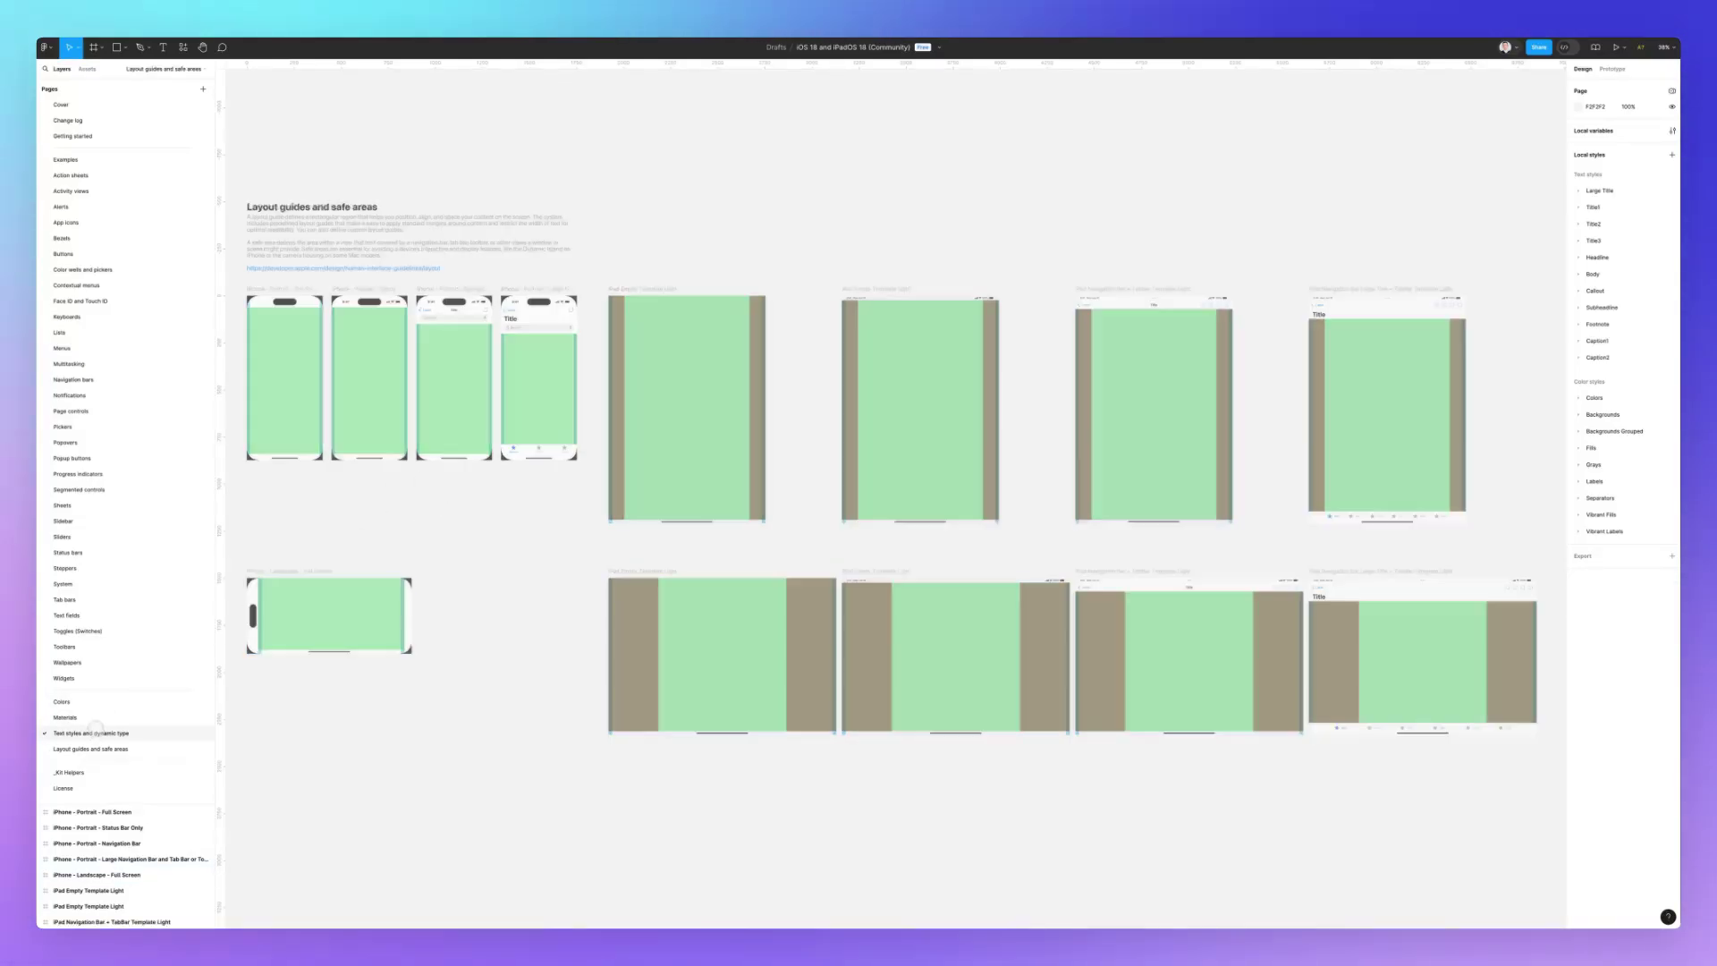
pyautogui.click(79, 697)
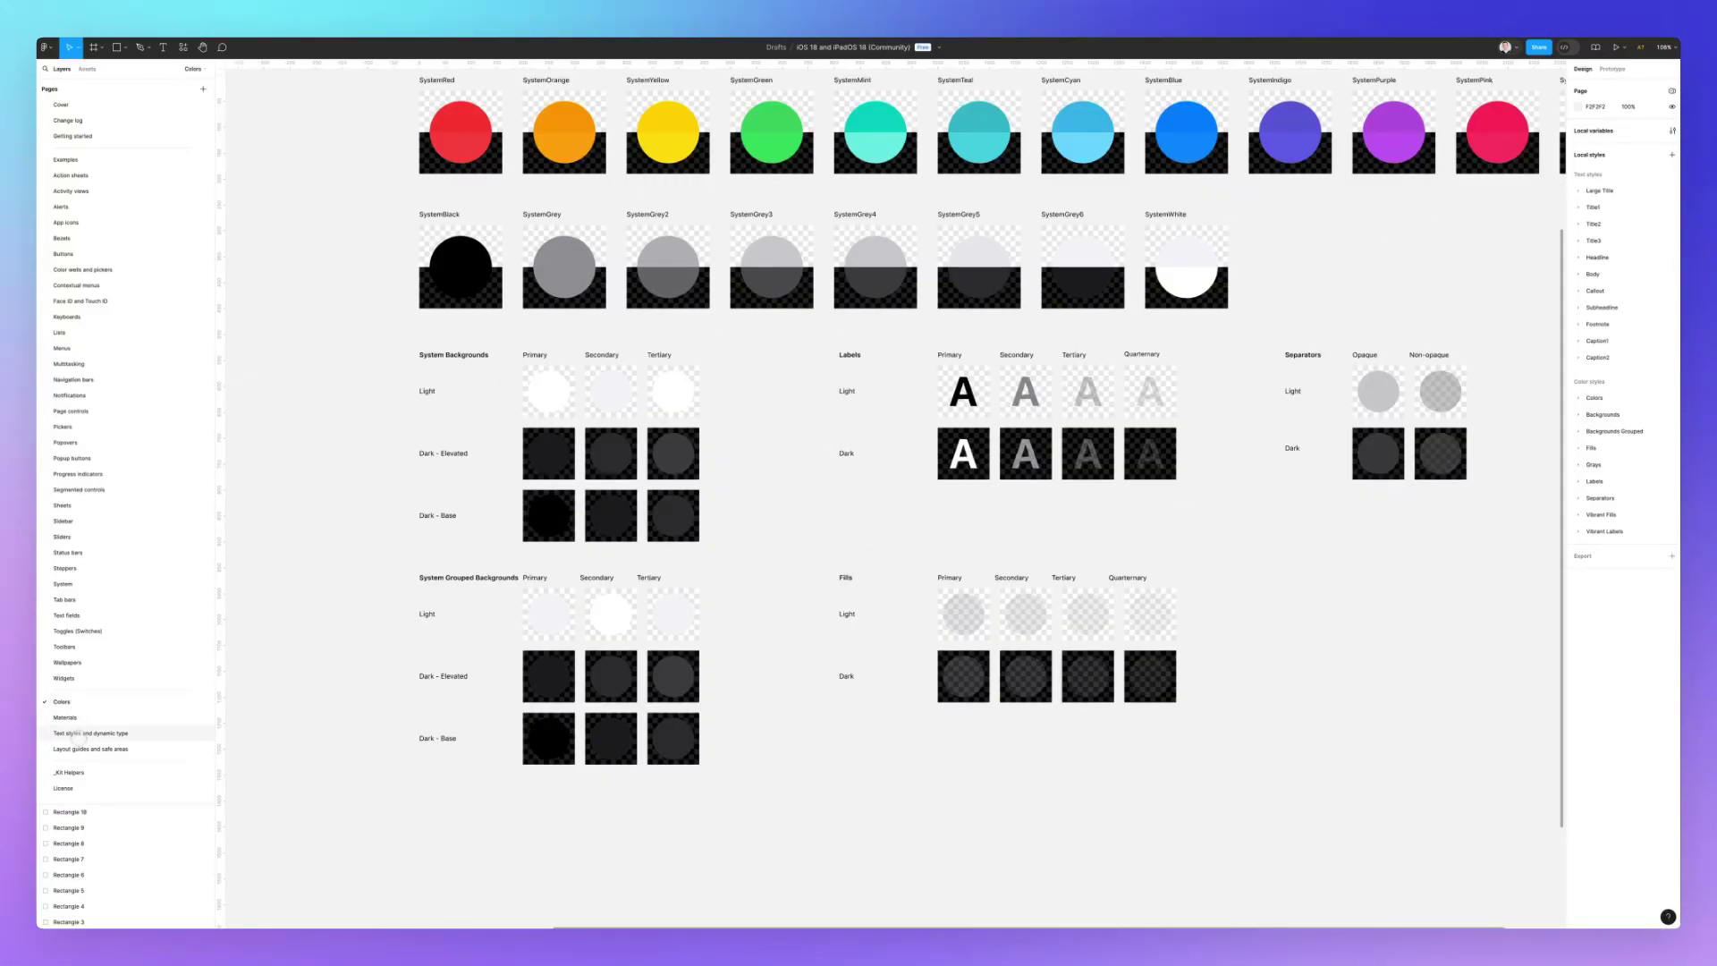
pyautogui.click(79, 733)
pyautogui.click(89, 733)
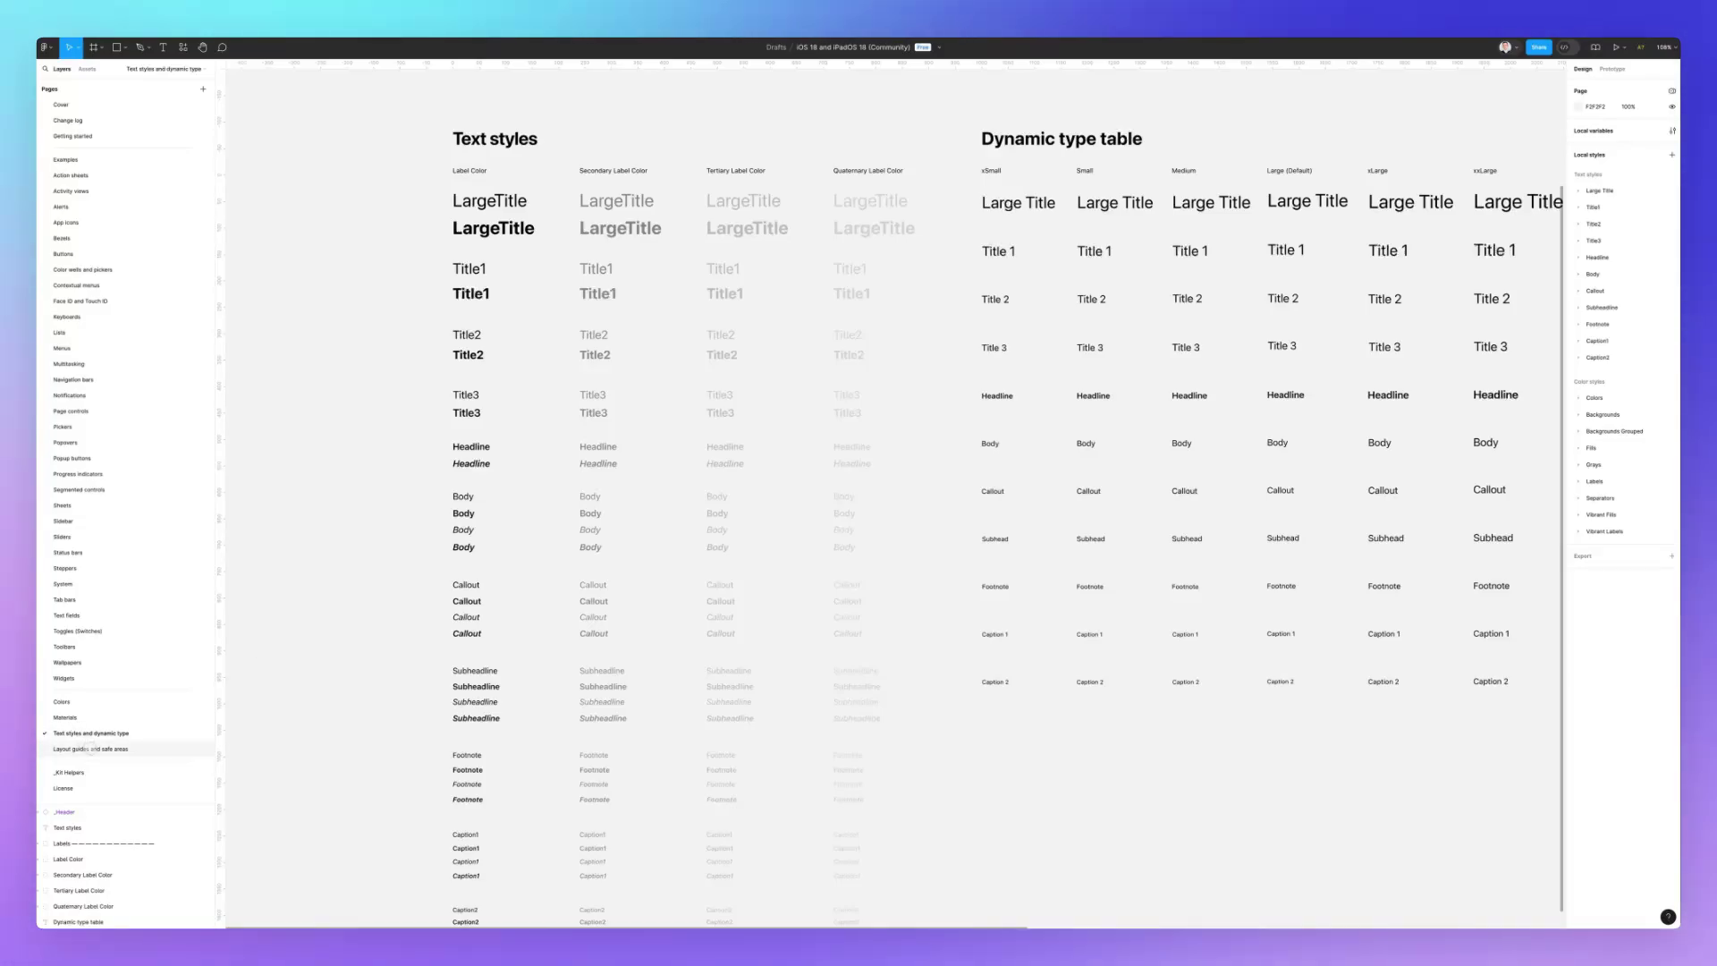
pyautogui.click(125, 749)
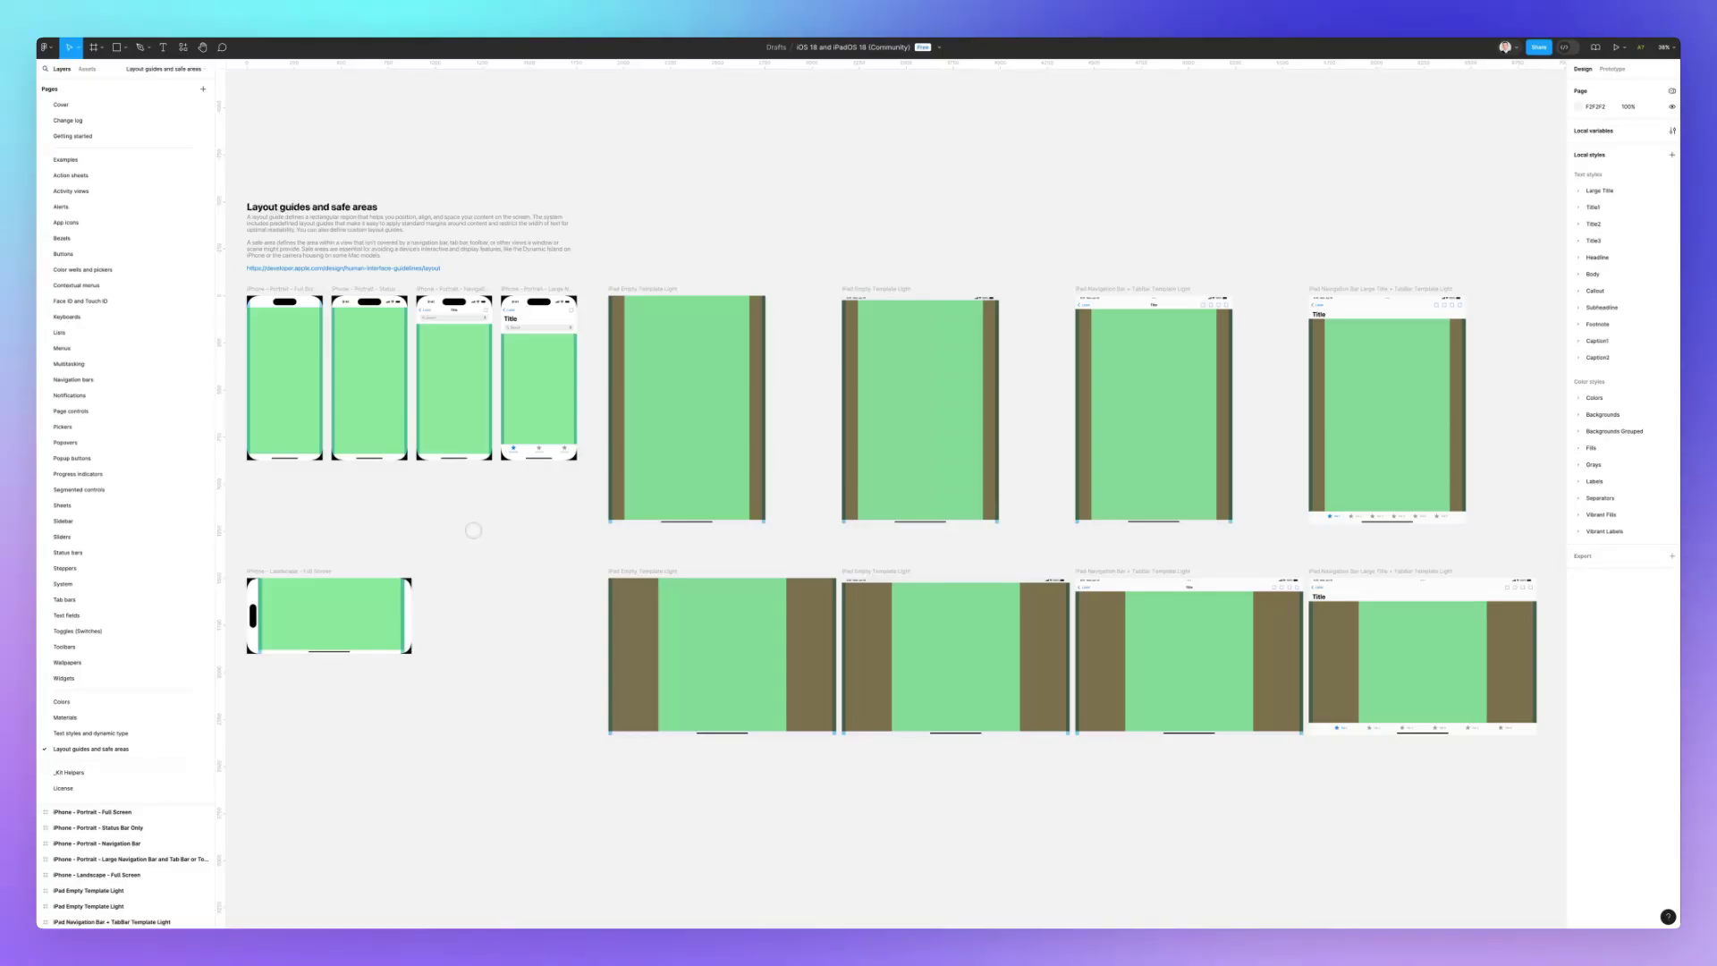
# Visit the Colors, Text styles, Layout guides, _Kit Helpers, License and Widgets pages.
pyautogui.scroll(1, 477, 530)
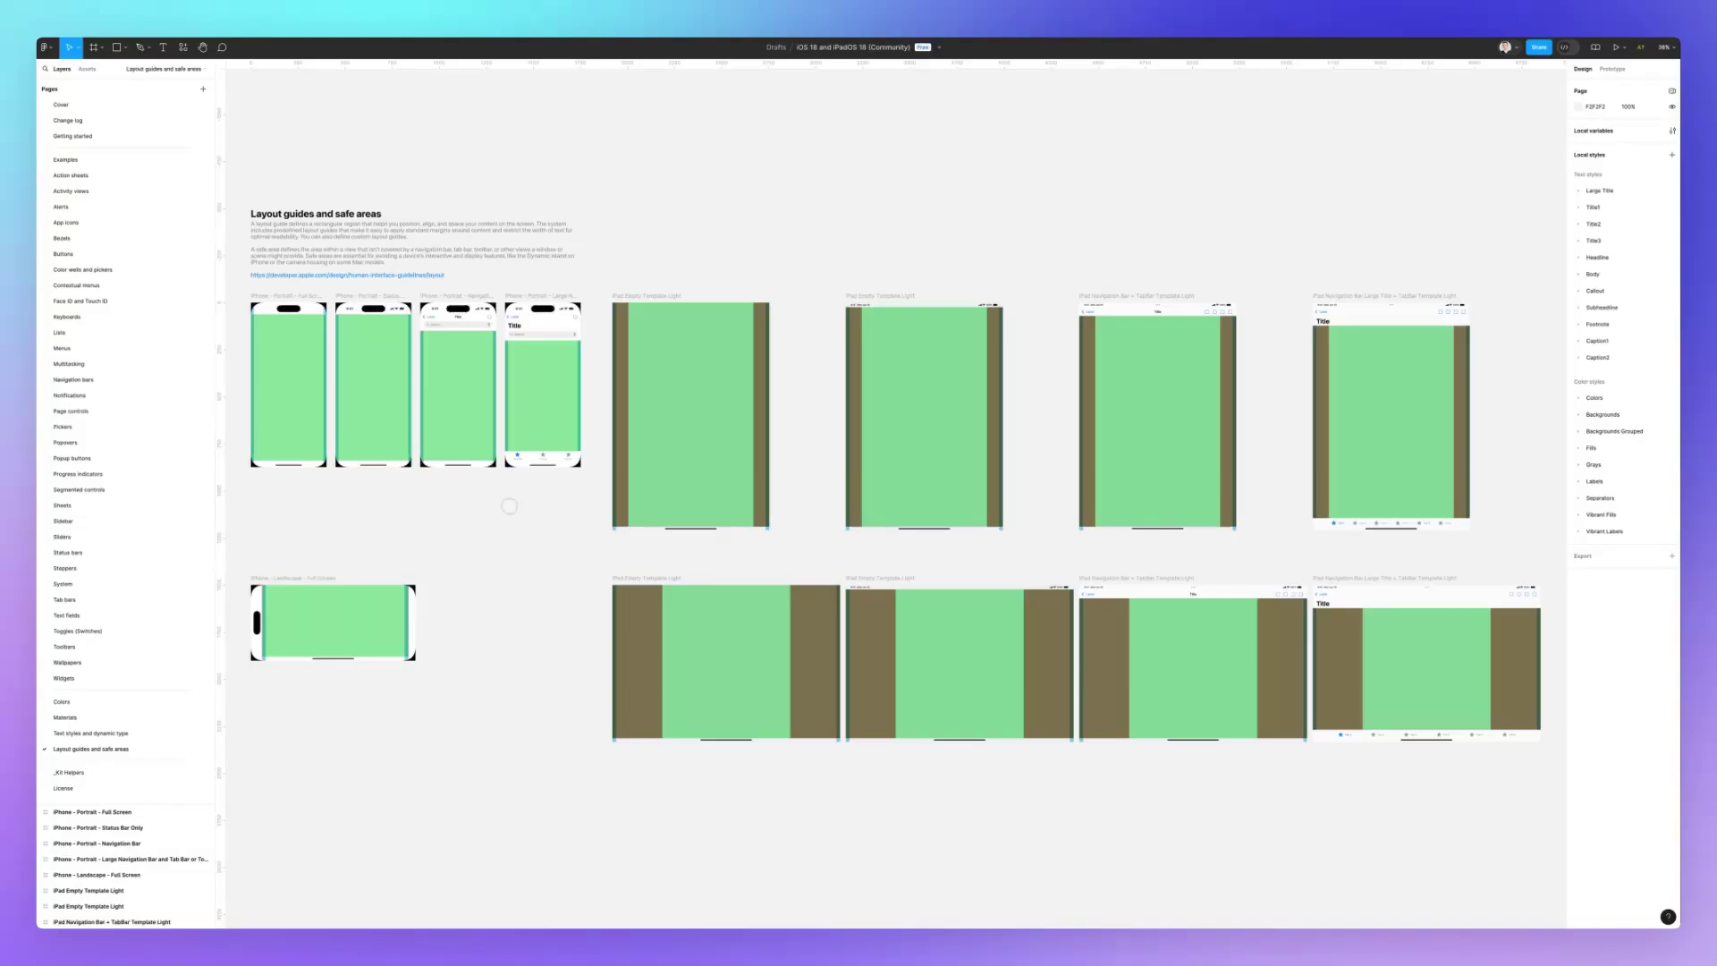
pyautogui.hscroll(-3, 508, 506)
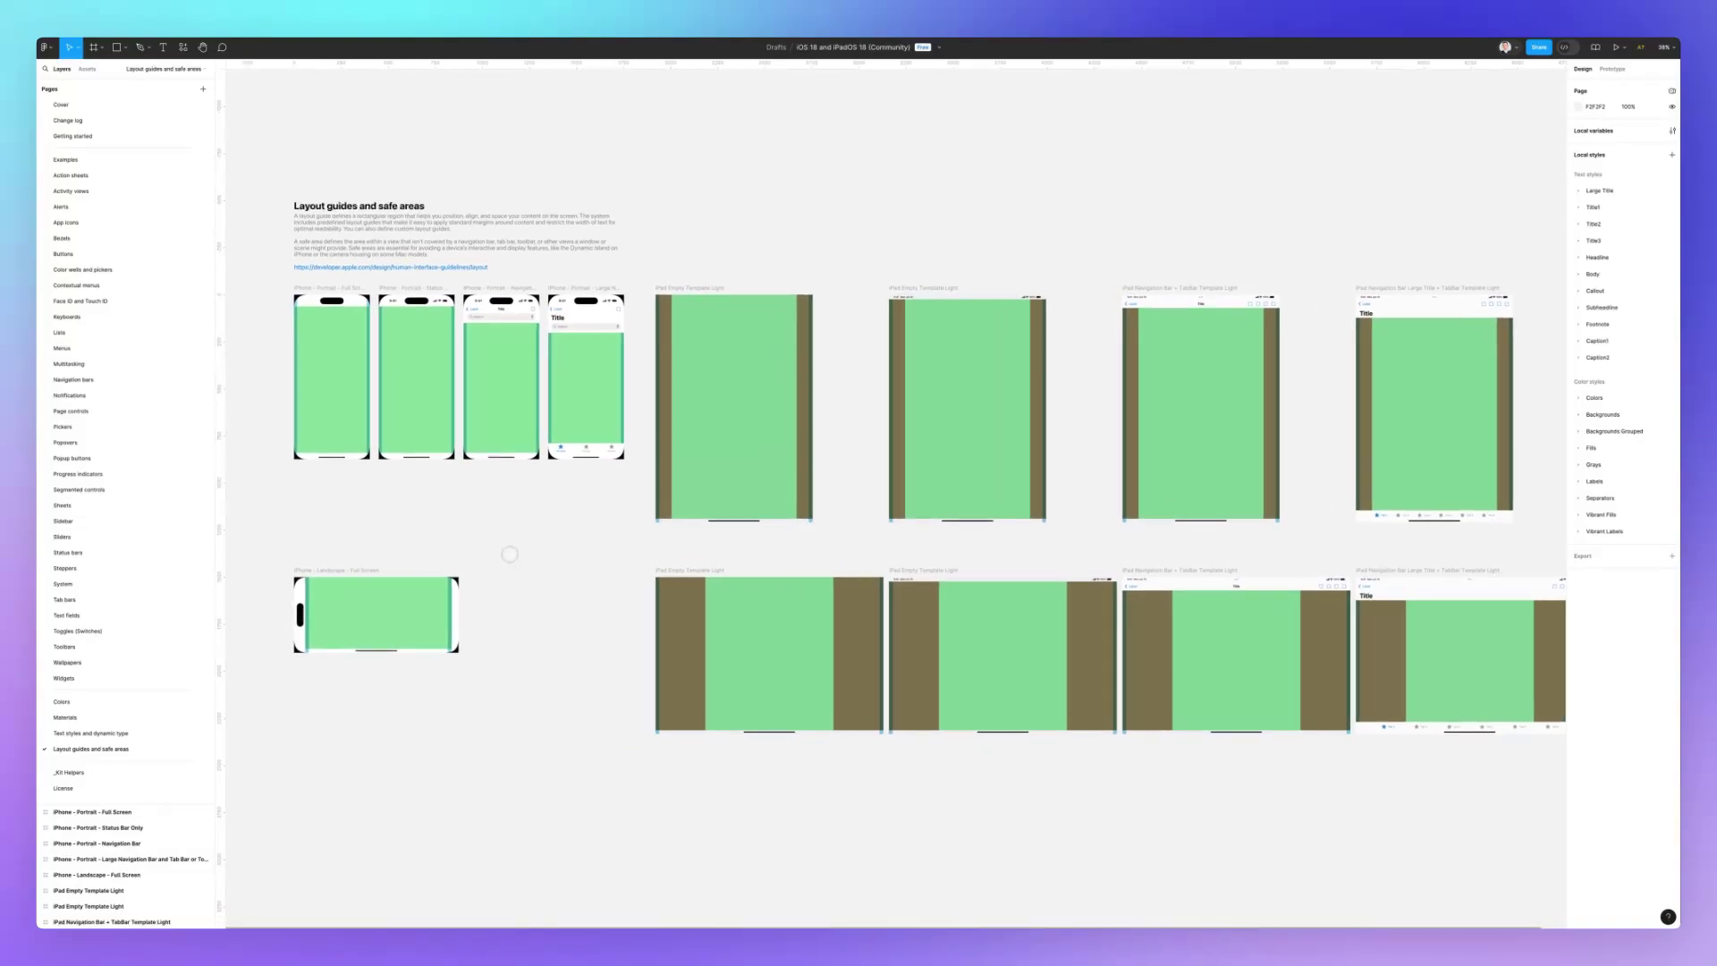
pyautogui.scroll(2, 555, 514)
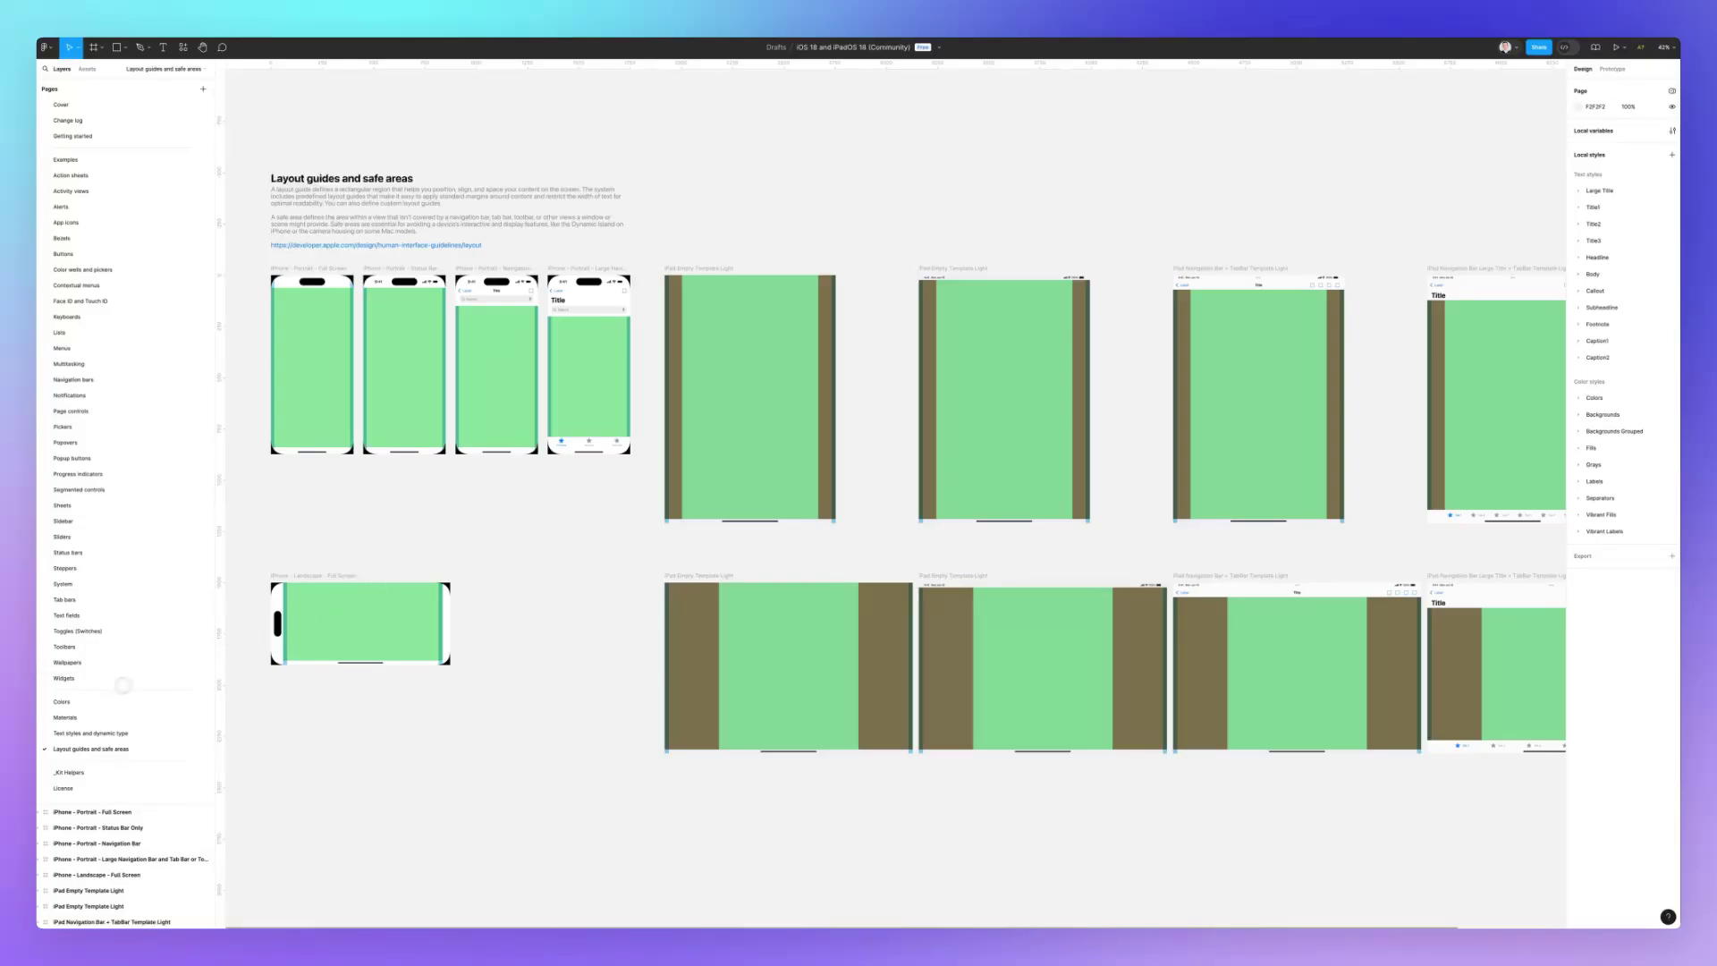
pyautogui.click(63, 703)
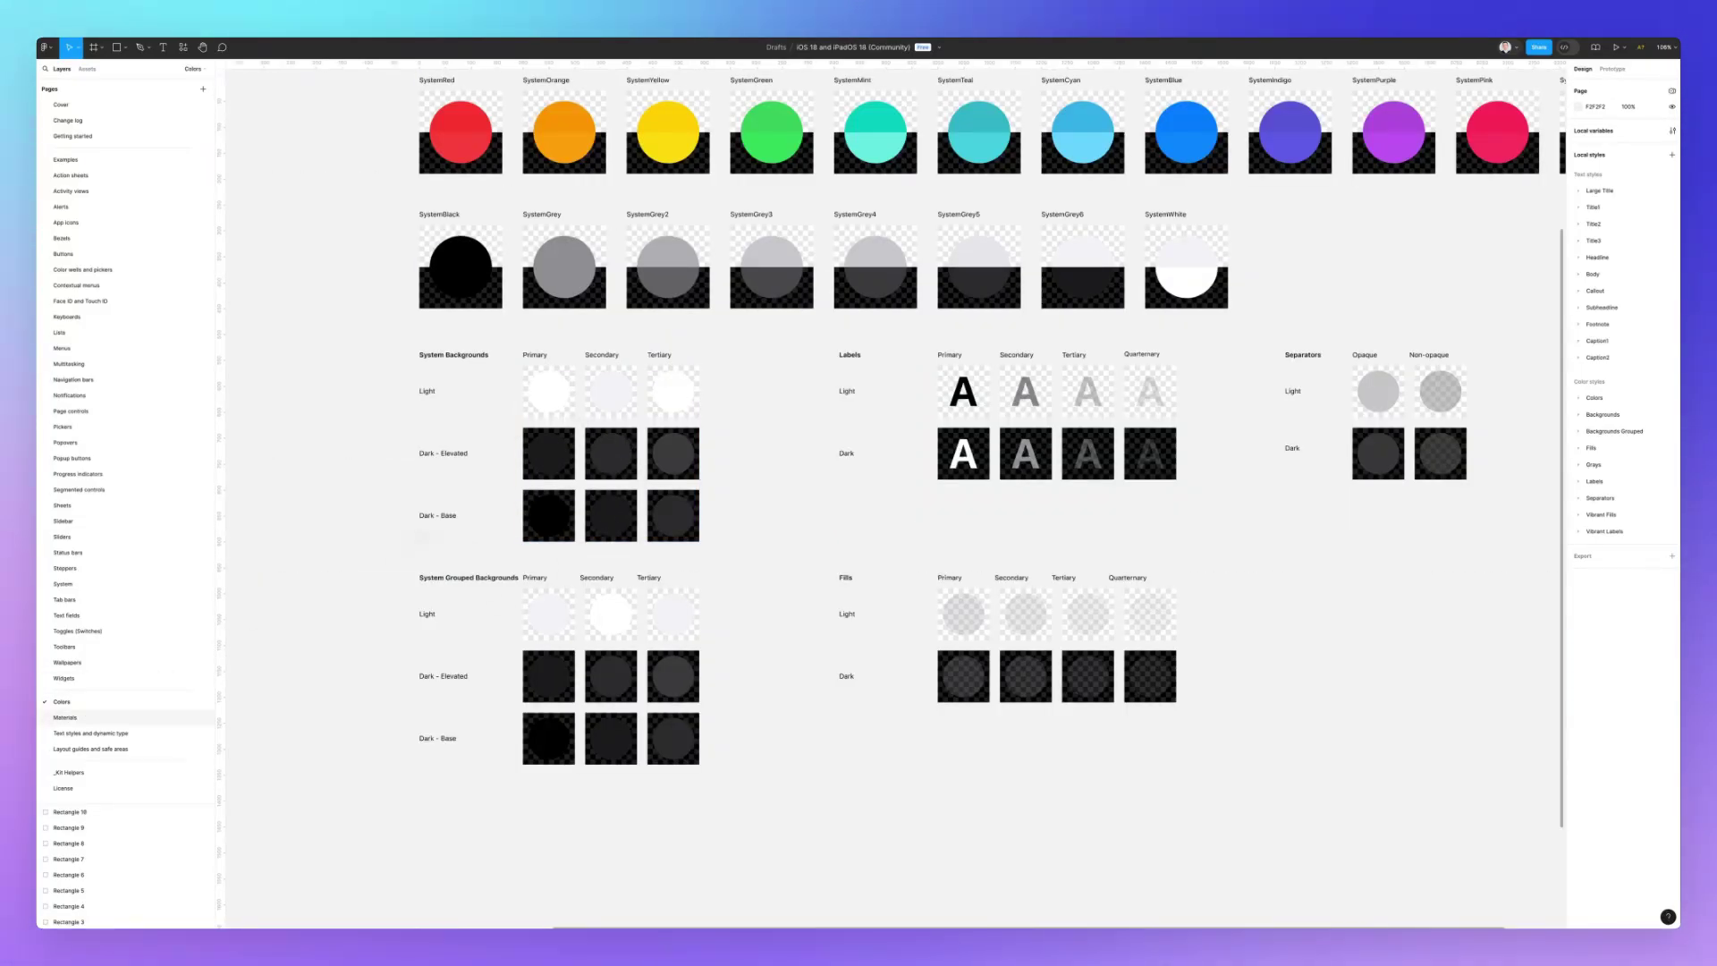
pyautogui.click(90, 733)
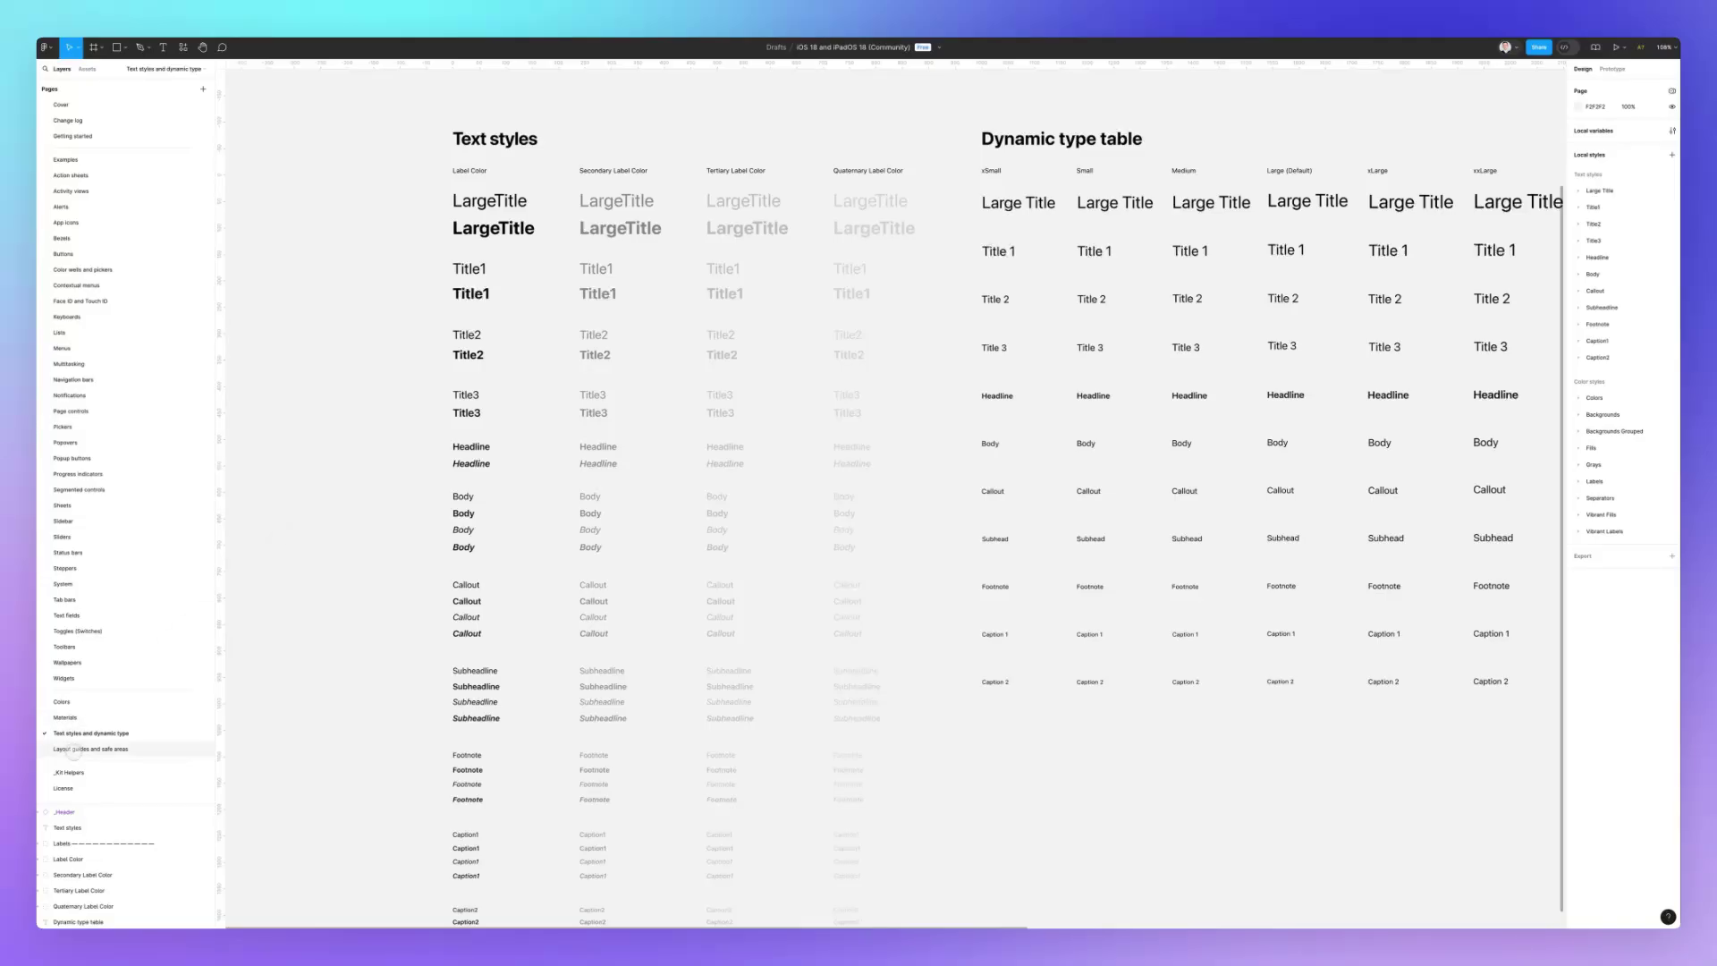
pyautogui.click(75, 749)
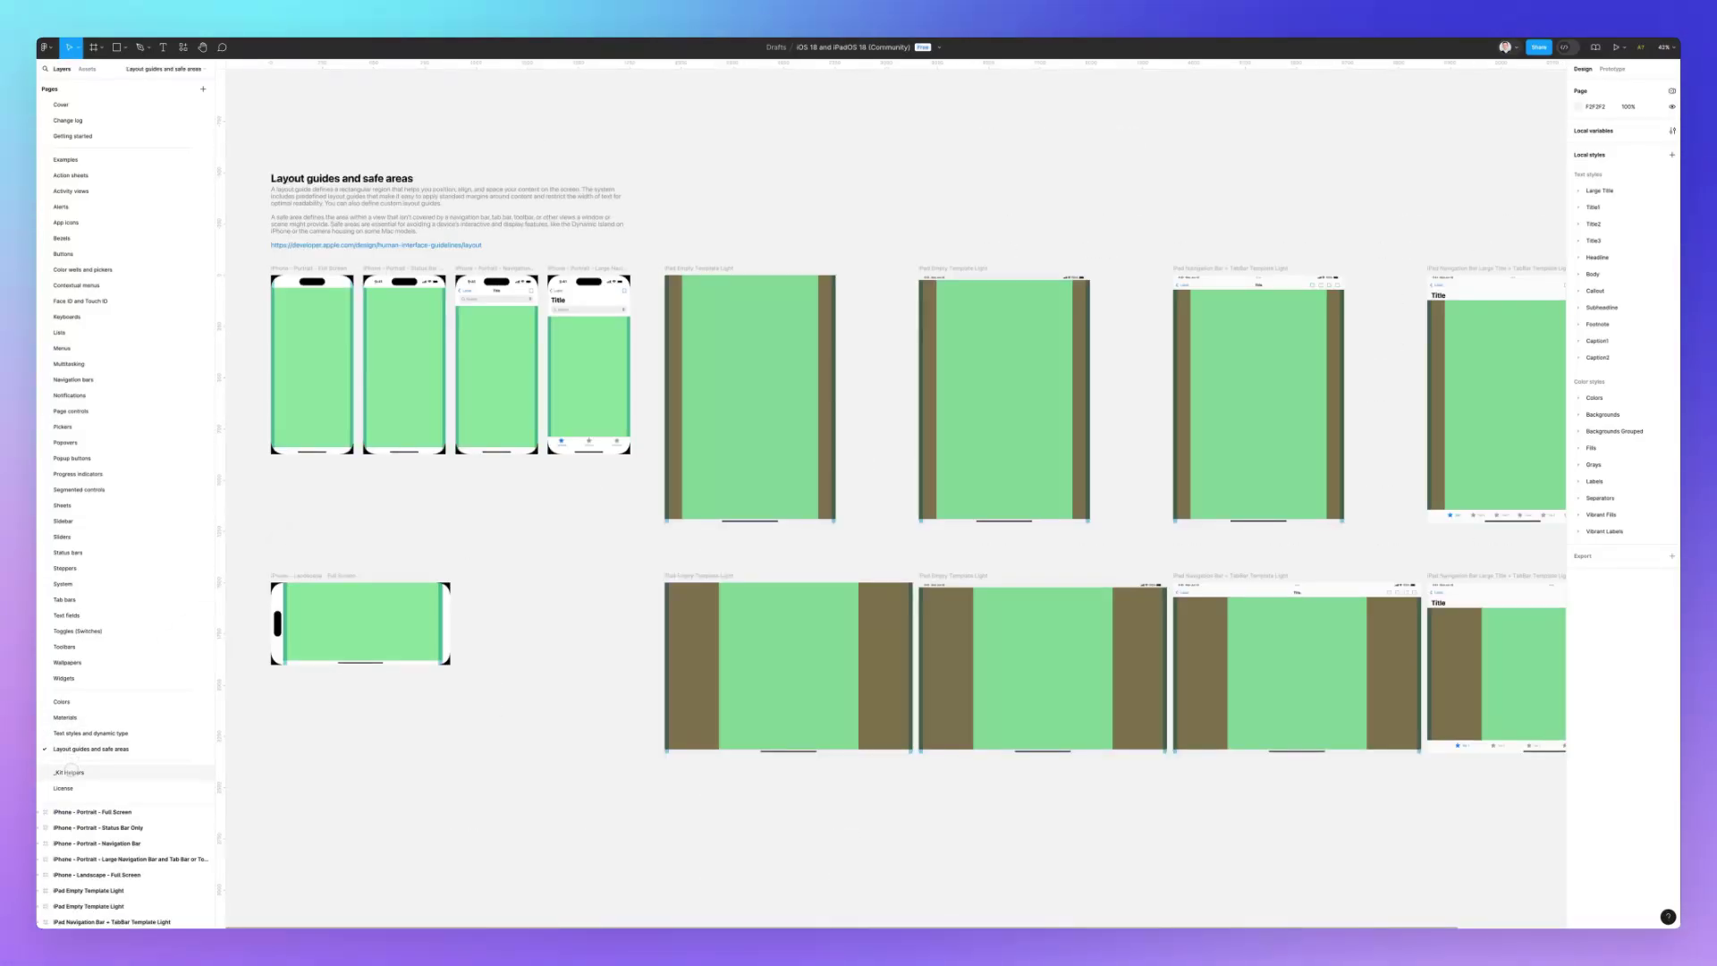
pyautogui.click(71, 771)
pyautogui.click(68, 786)
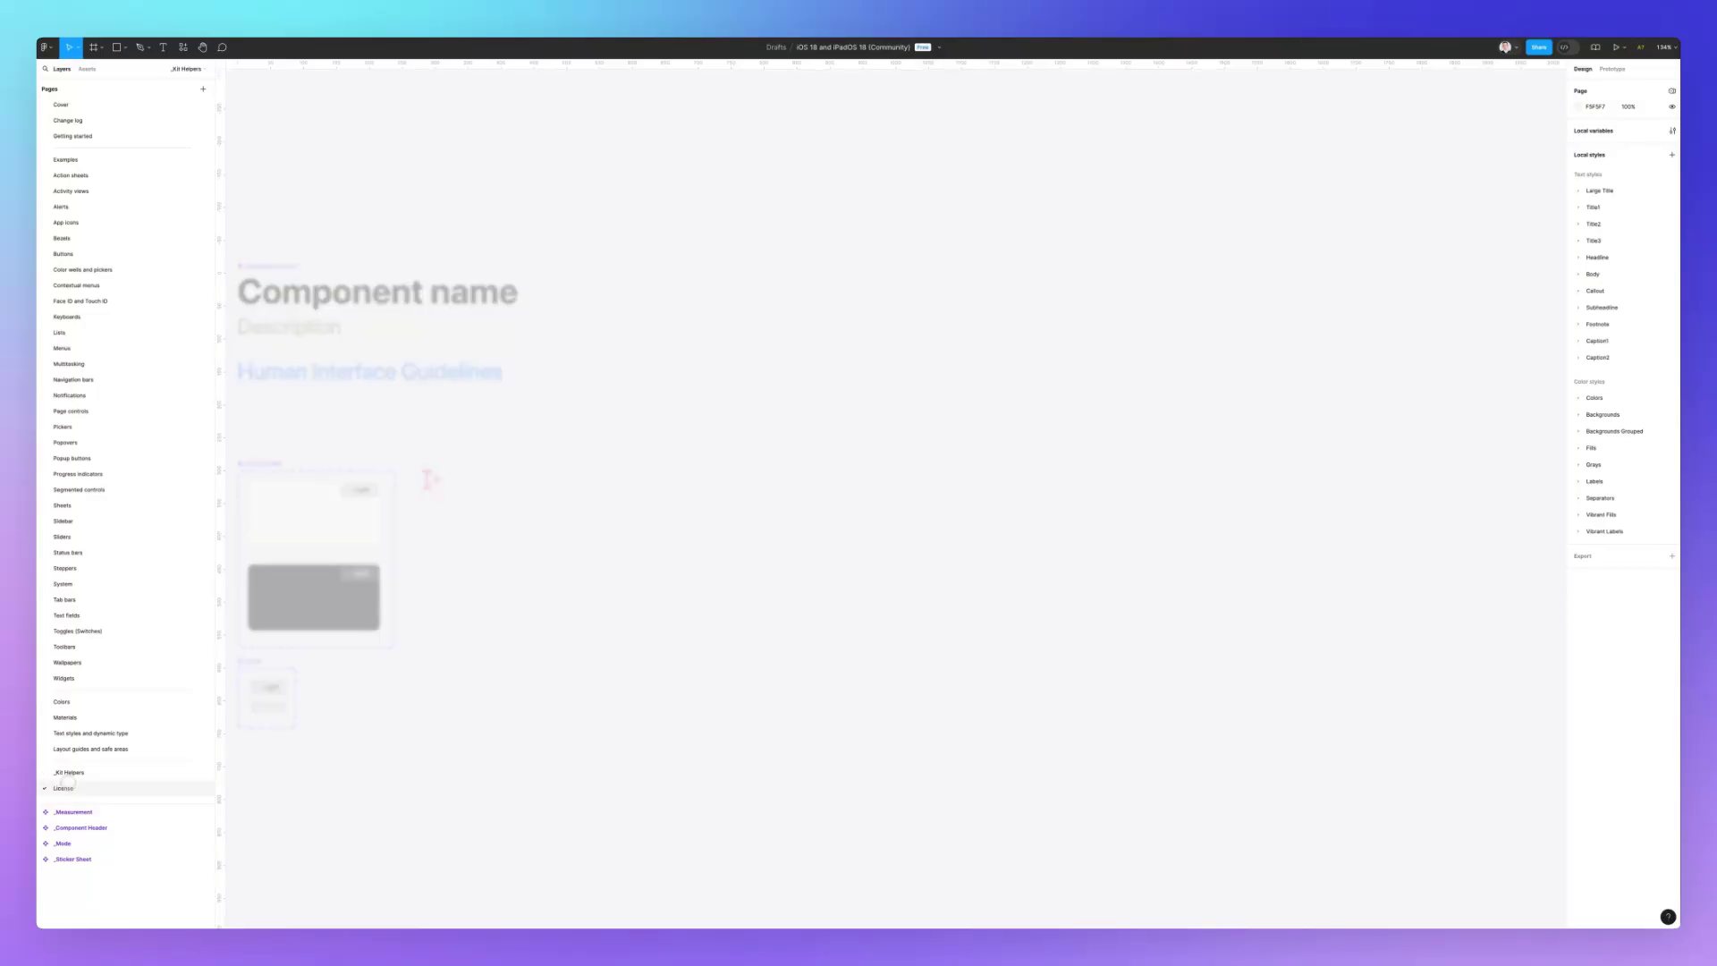
pyautogui.click(109, 677)
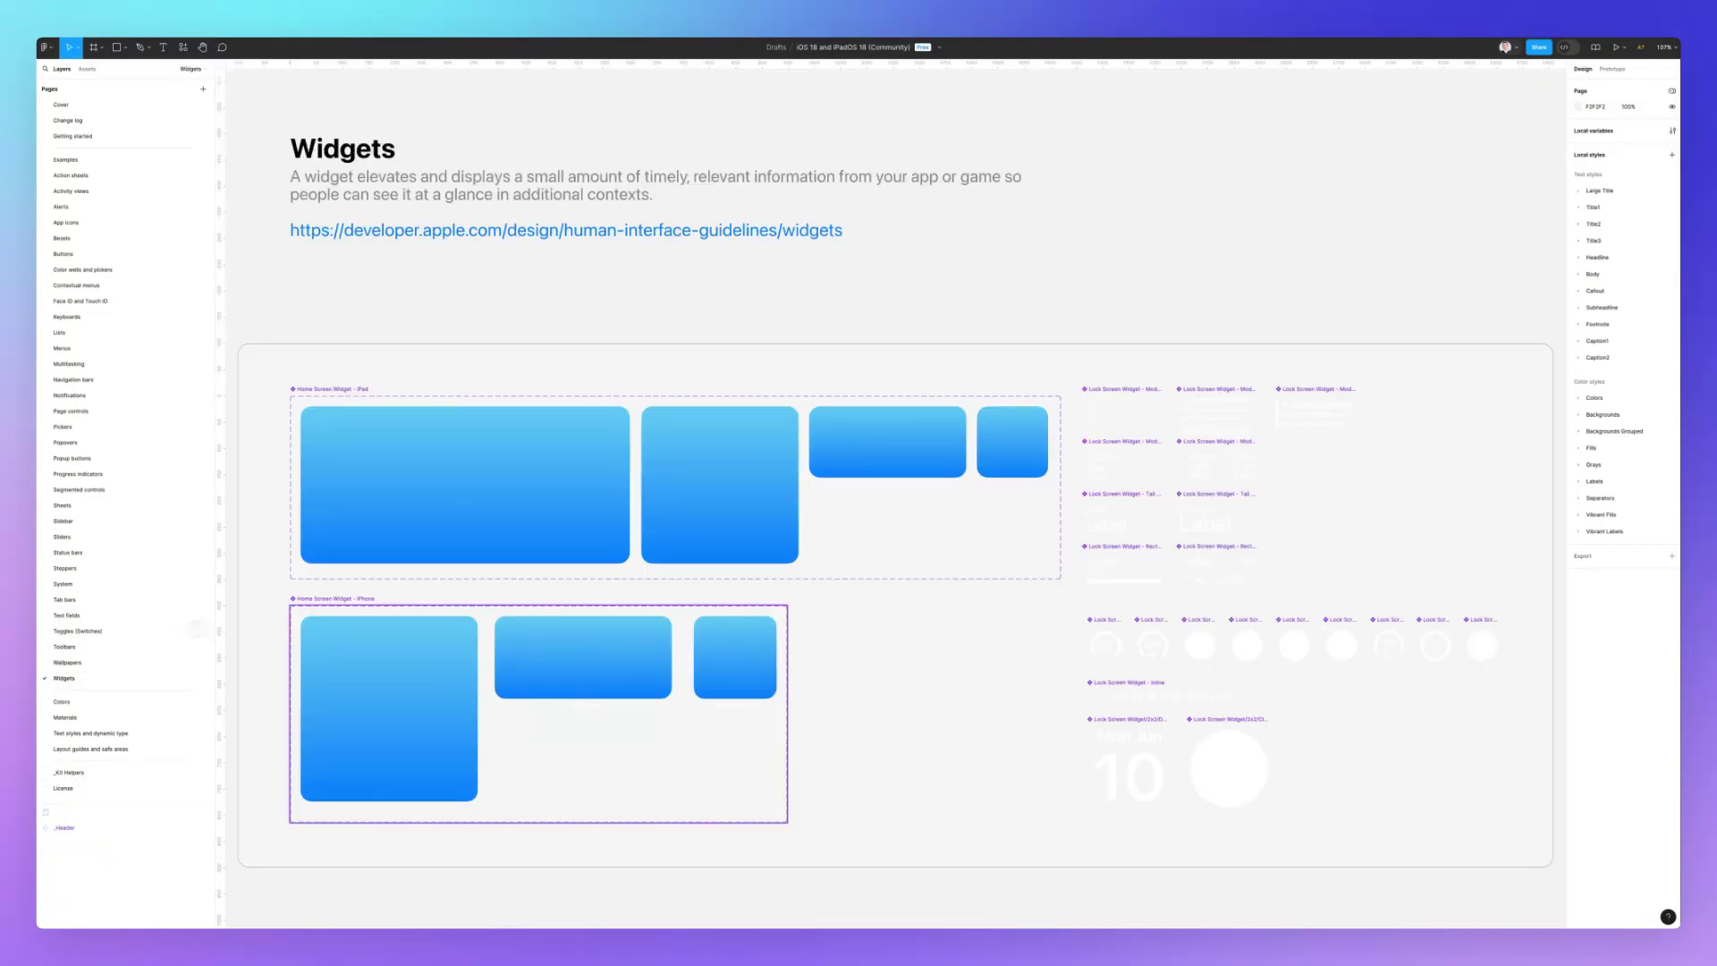
# Step up through Wallpapers, Toolbars, Toggles, Text fields and Status bars to Sidebars.
pyautogui.press('pageup')
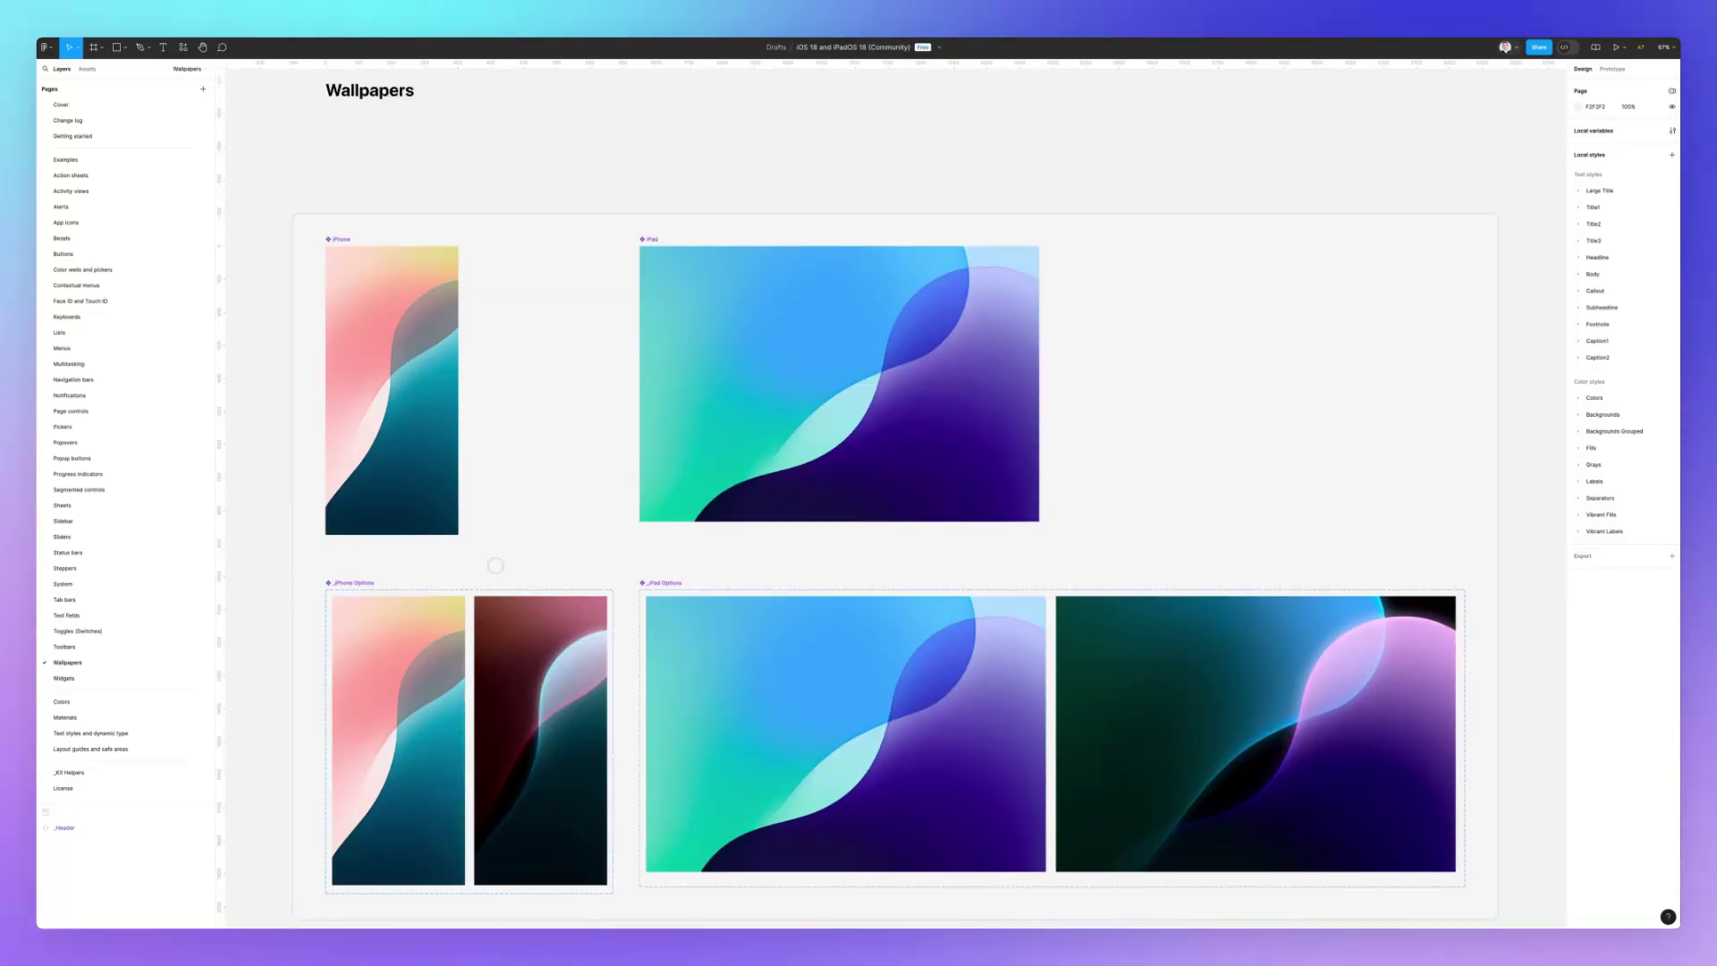
pyautogui.press('pageup')
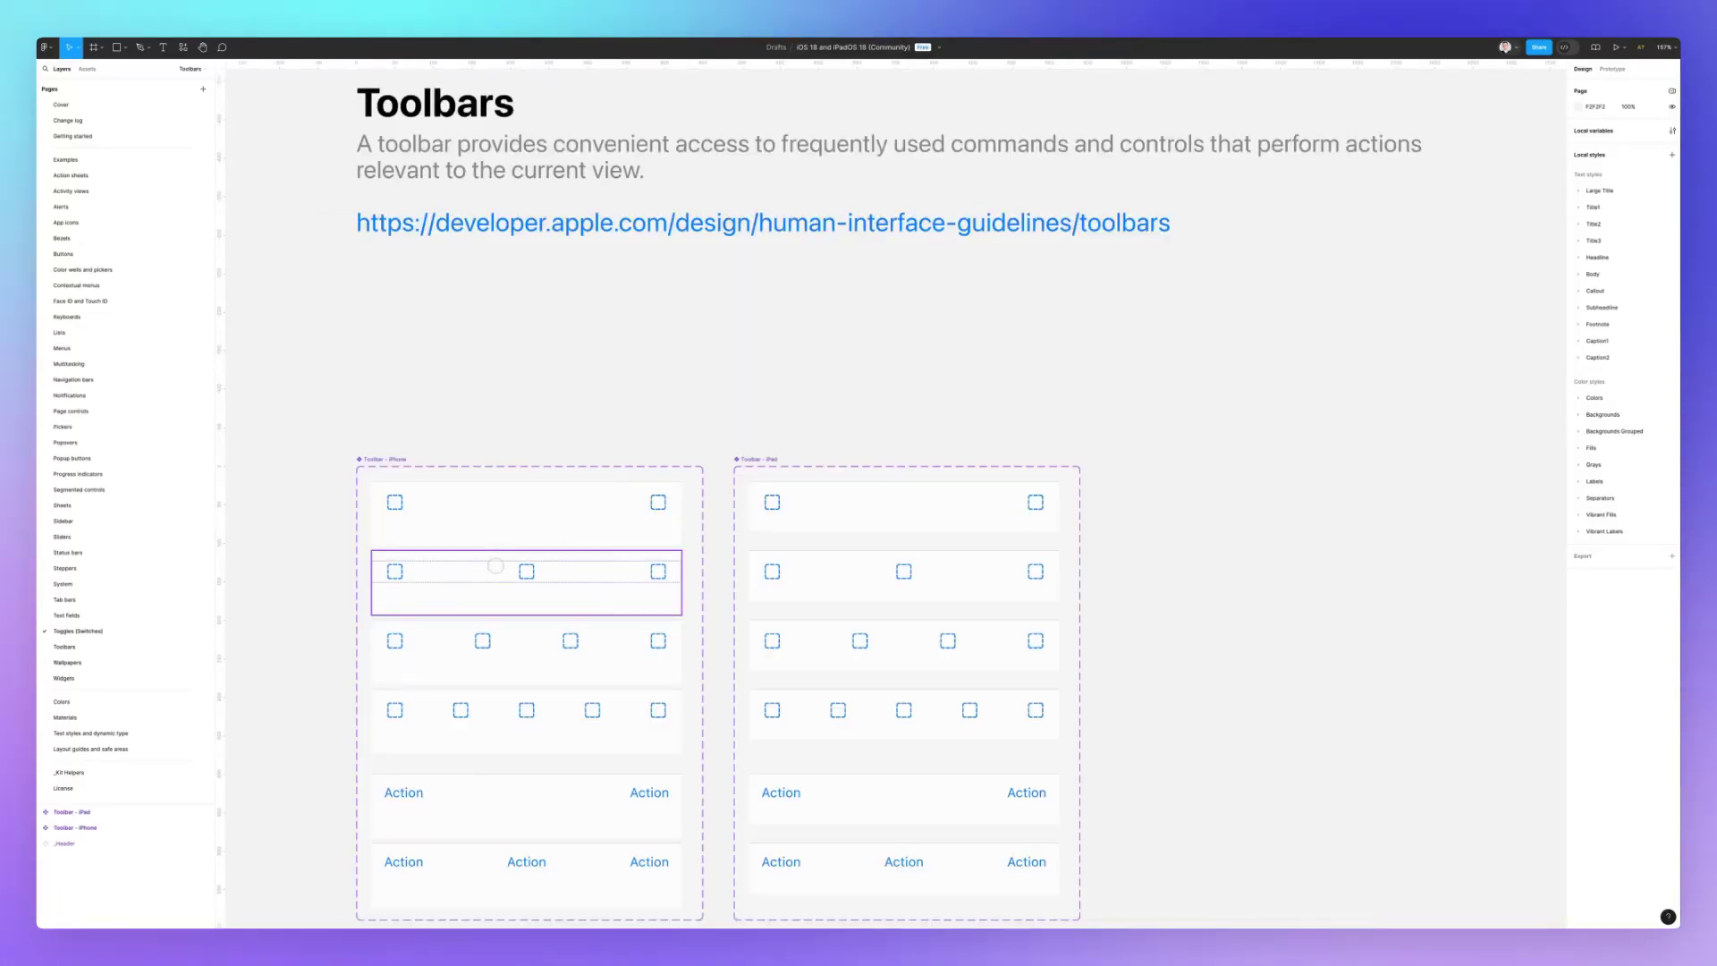
pyautogui.press('pageup')
pyautogui.press('pageup')
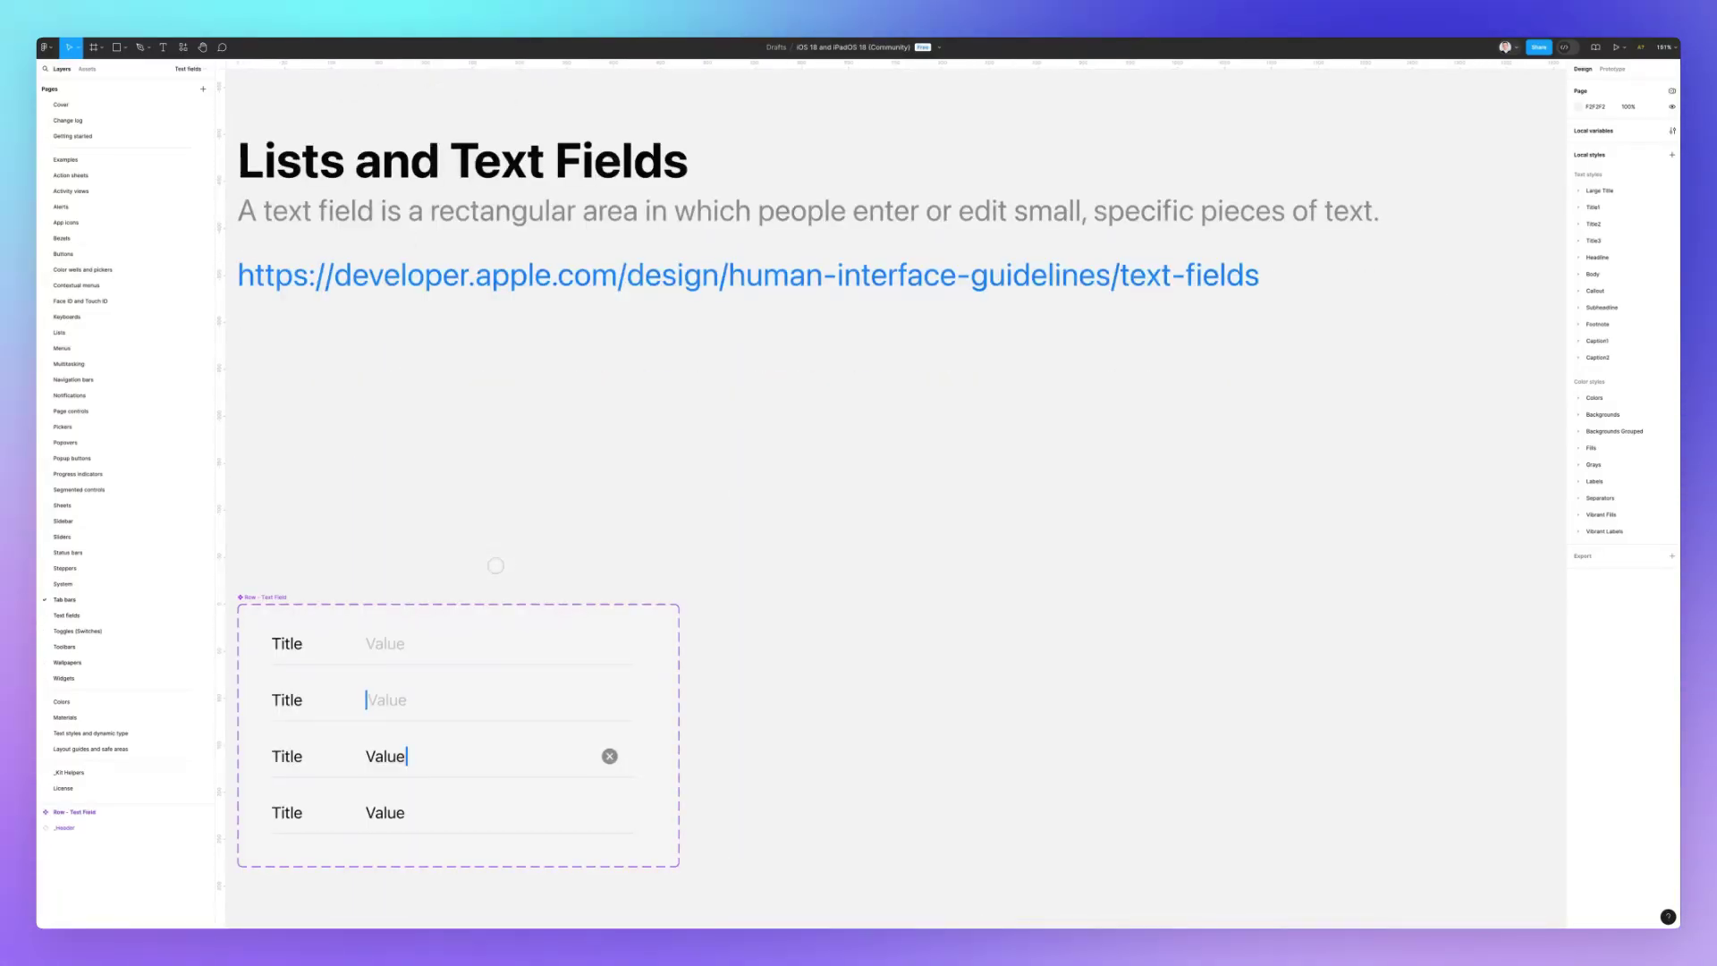
pyautogui.press('pageup')
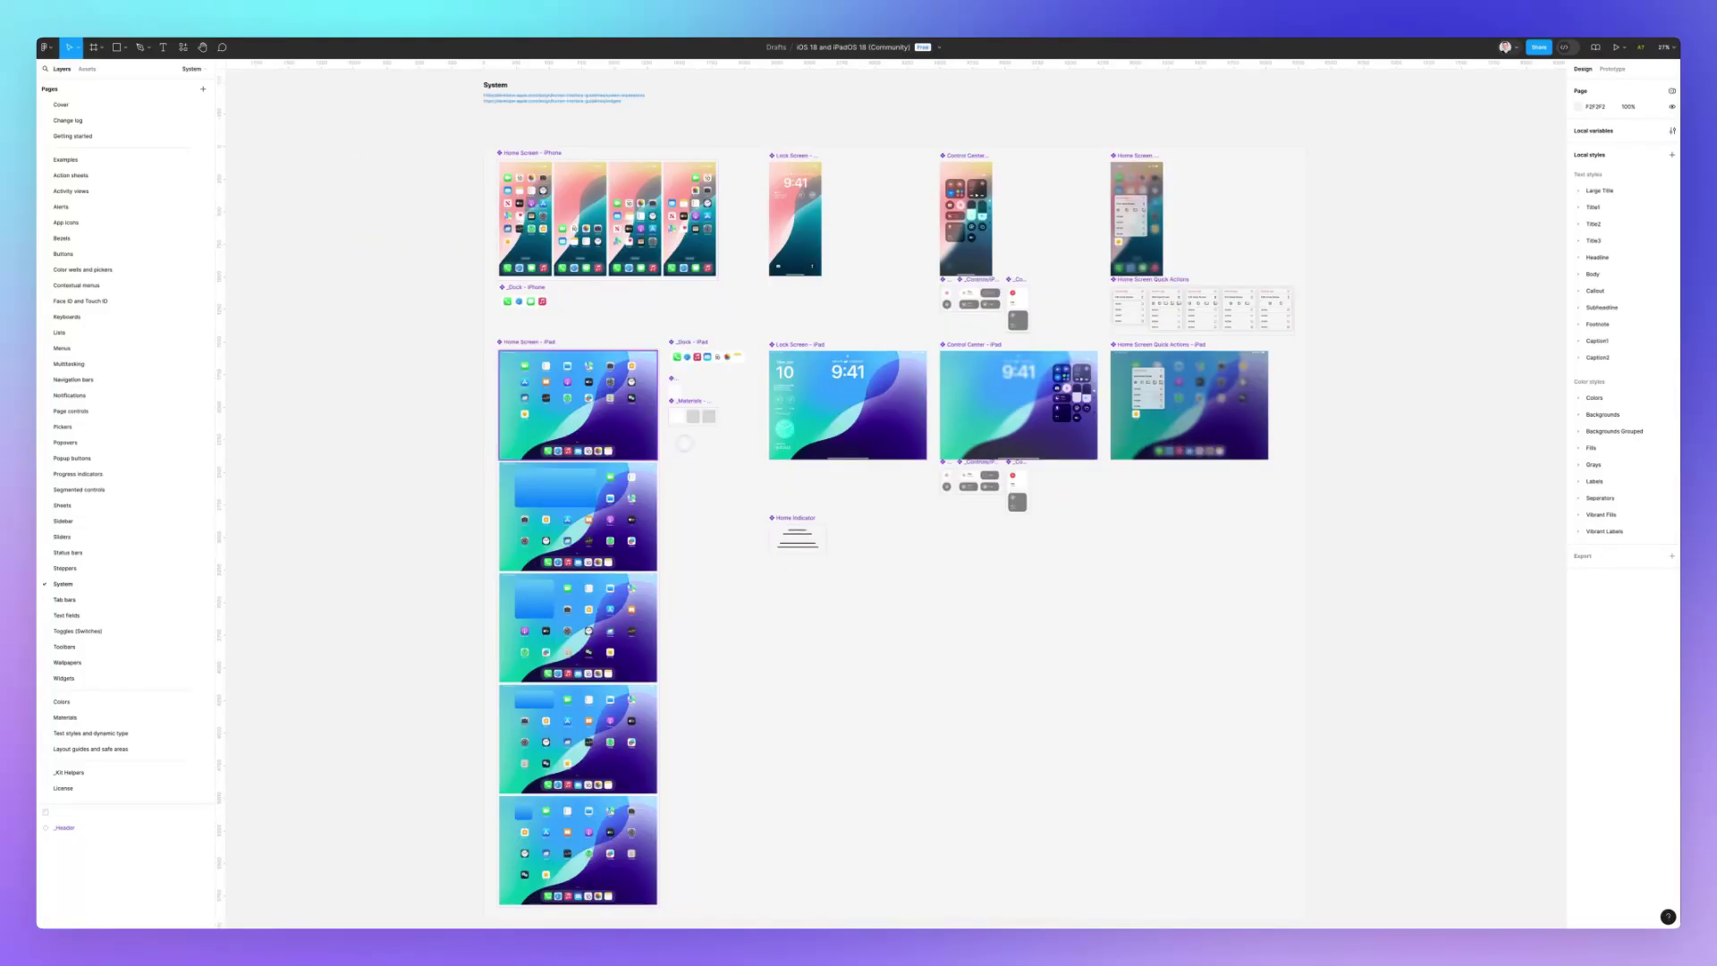
pyautogui.scroll(5, 650, 438)
pyautogui.scroll(5, 649, 445)
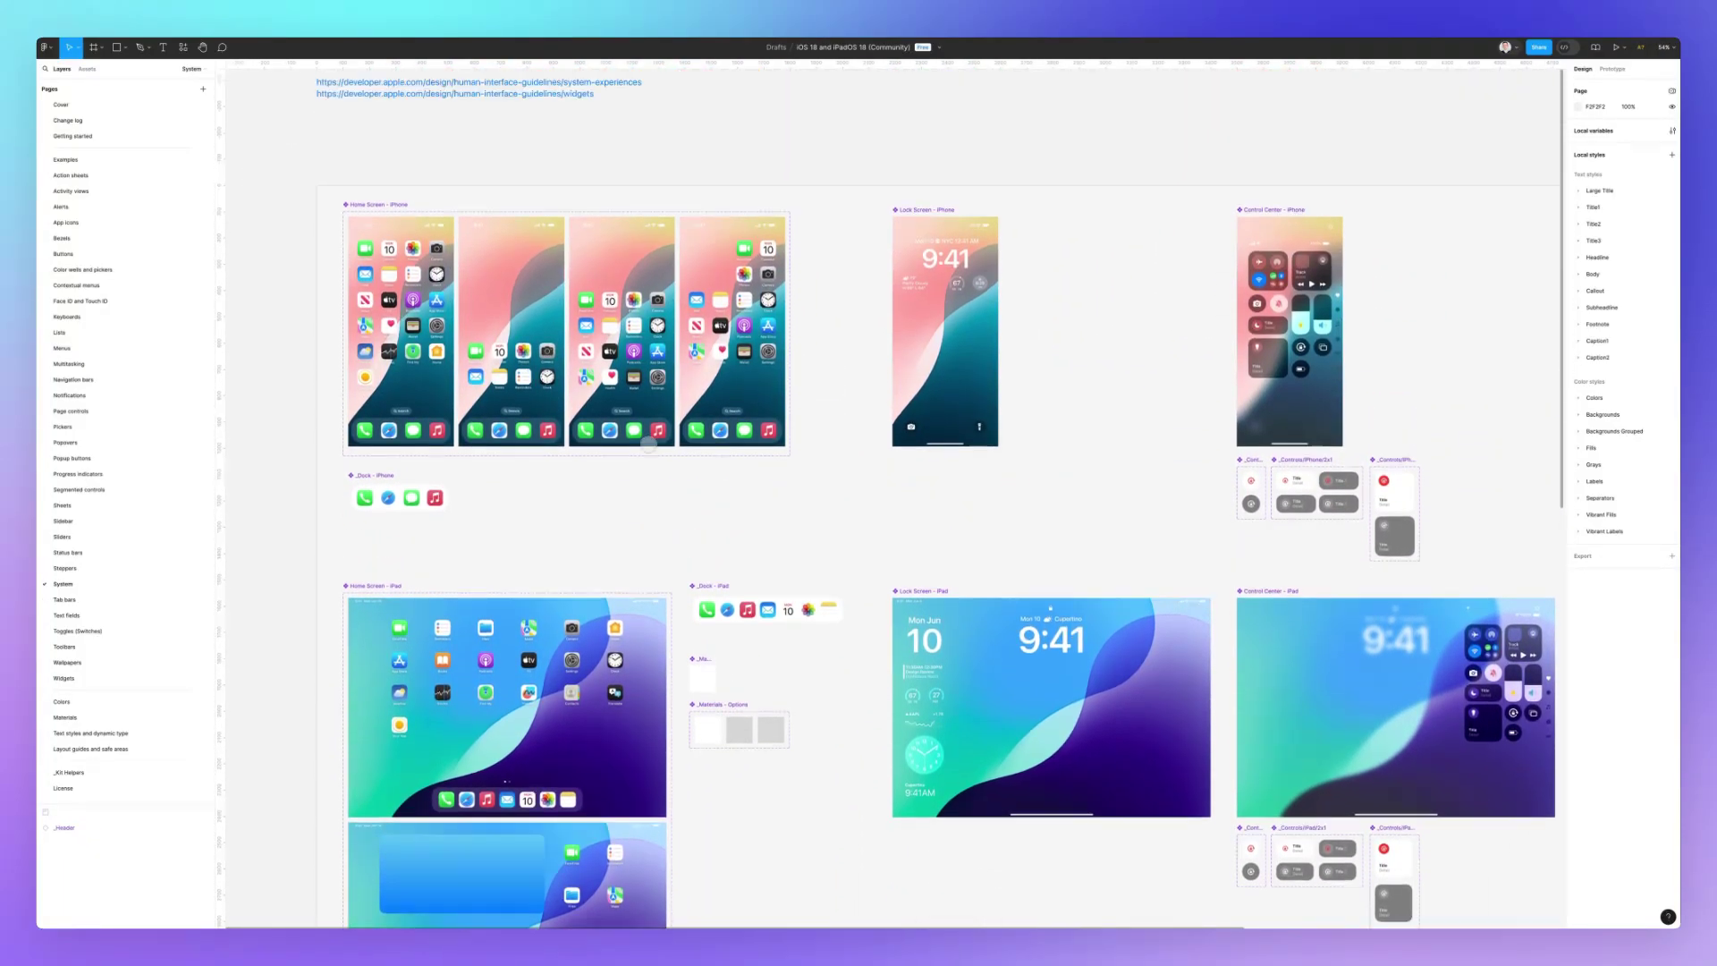
pyautogui.press('pageup')
pyautogui.press('pageup')
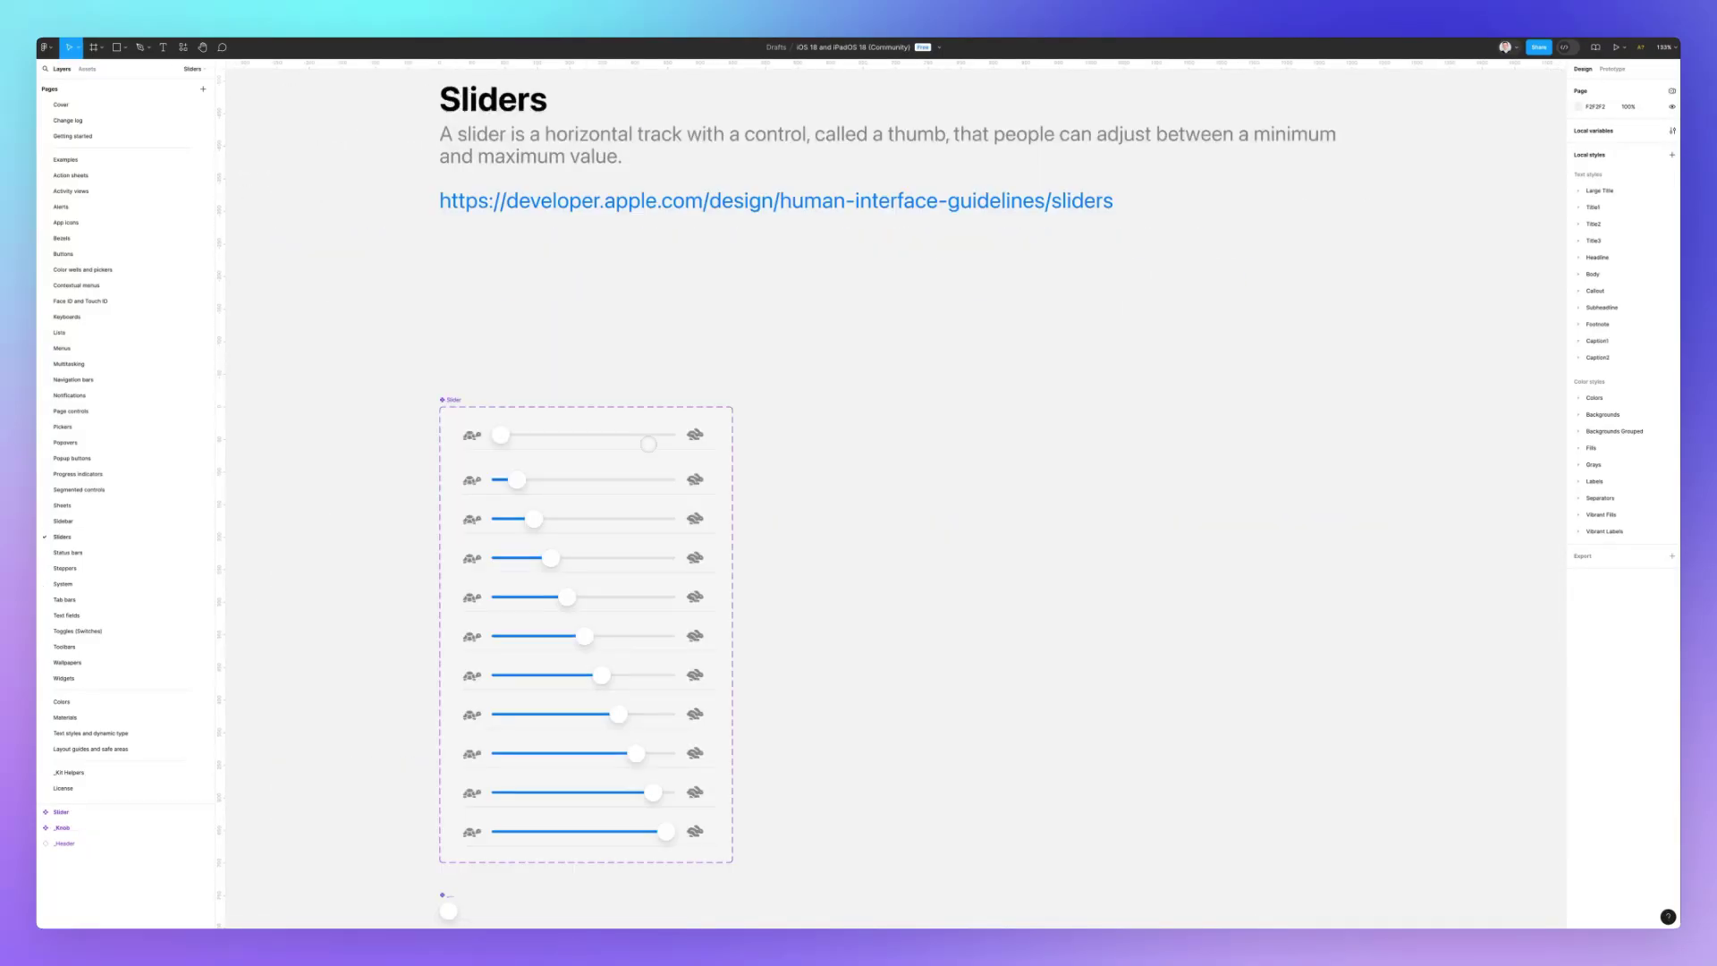
pyautogui.press('pageup')
pyautogui.press('pageup')
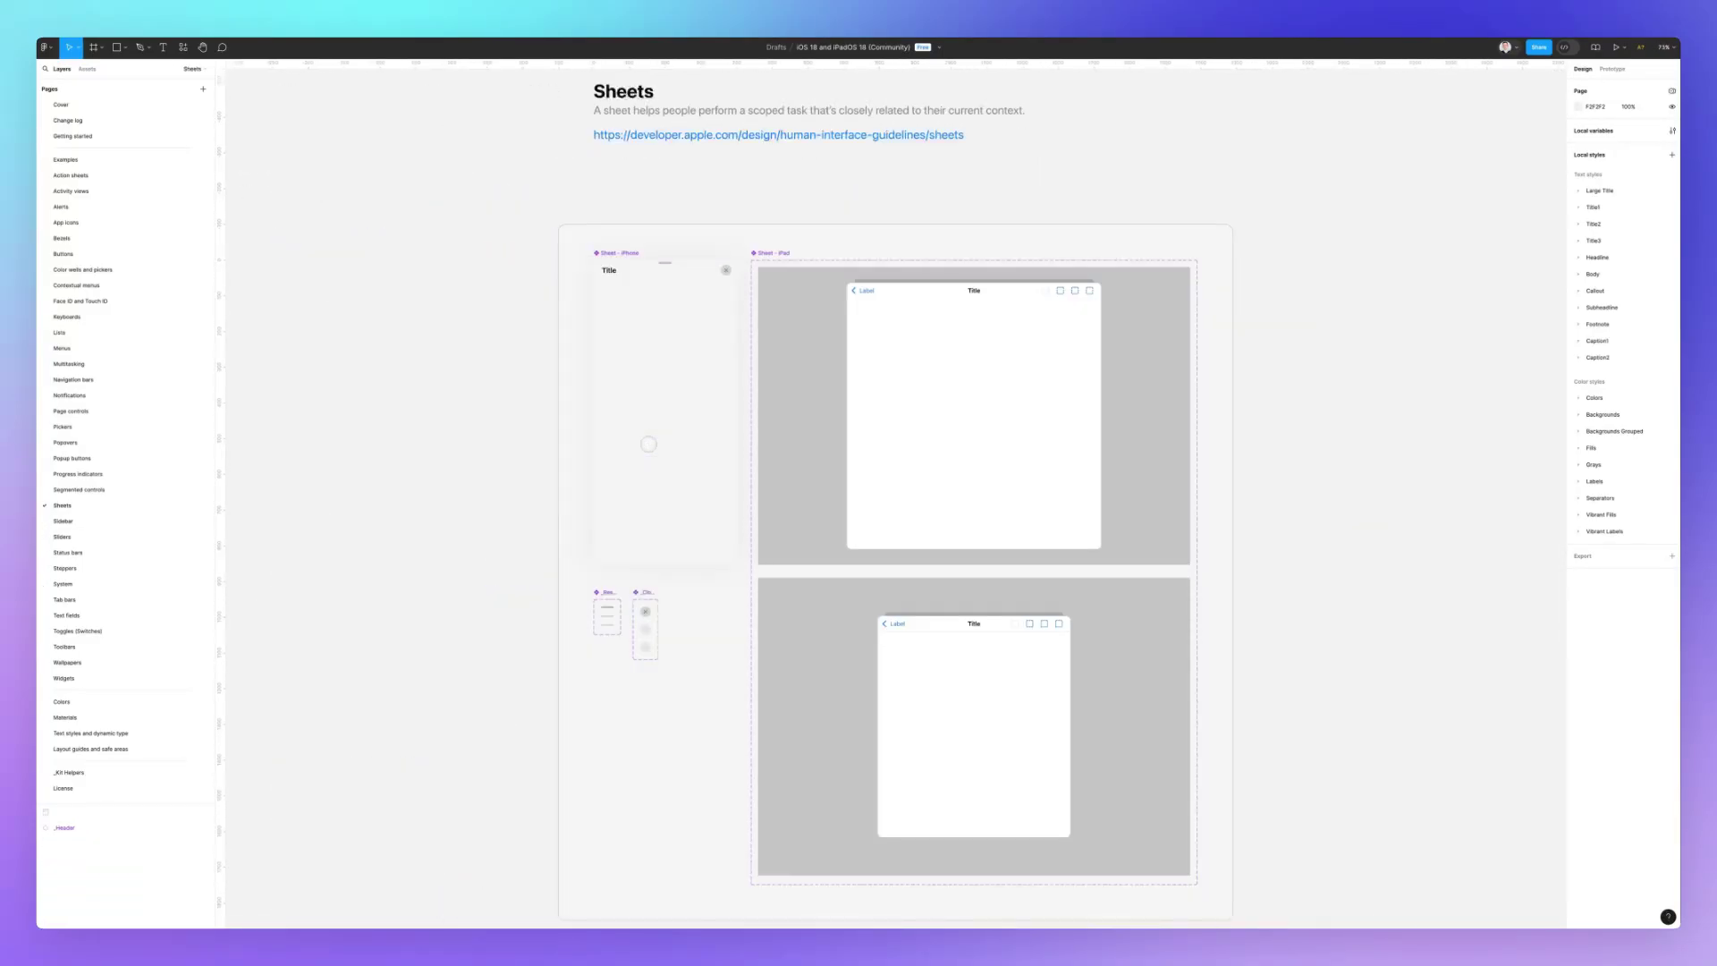
# Continue up from Sheets through Progress indicators, Popup buttons and Pickers to Page controls.
pyautogui.press('pagedown')
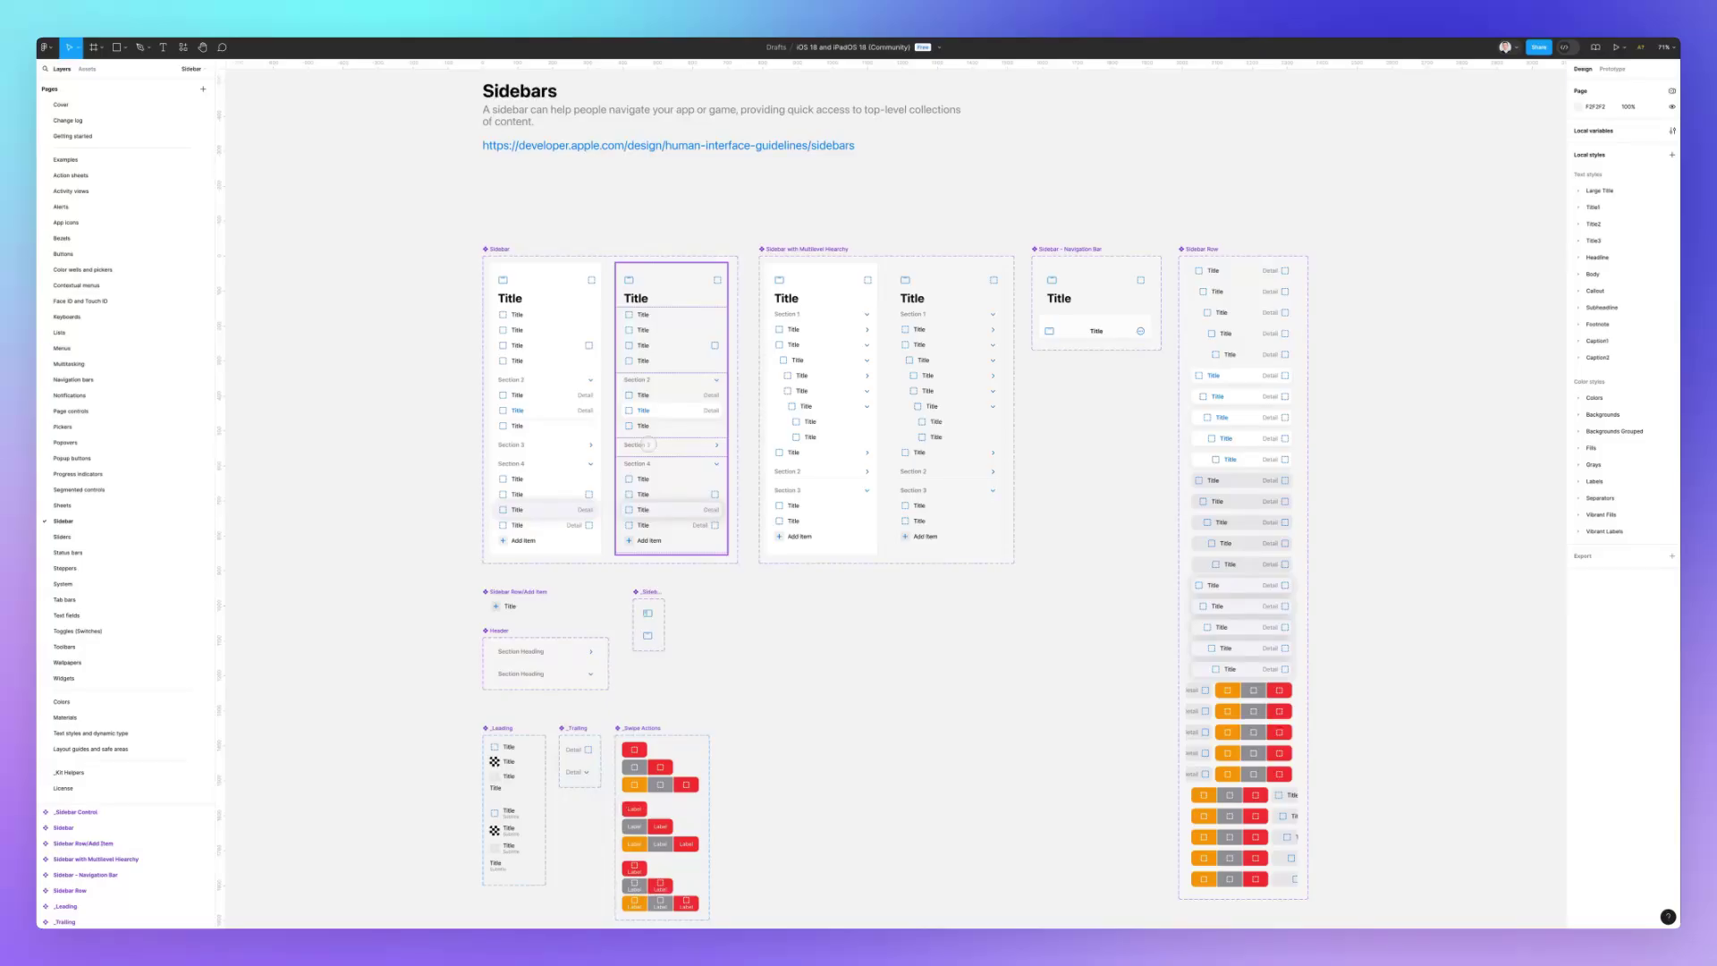
pyautogui.press('pageup')
pyautogui.press('pageup')
pyautogui.press('pageup')
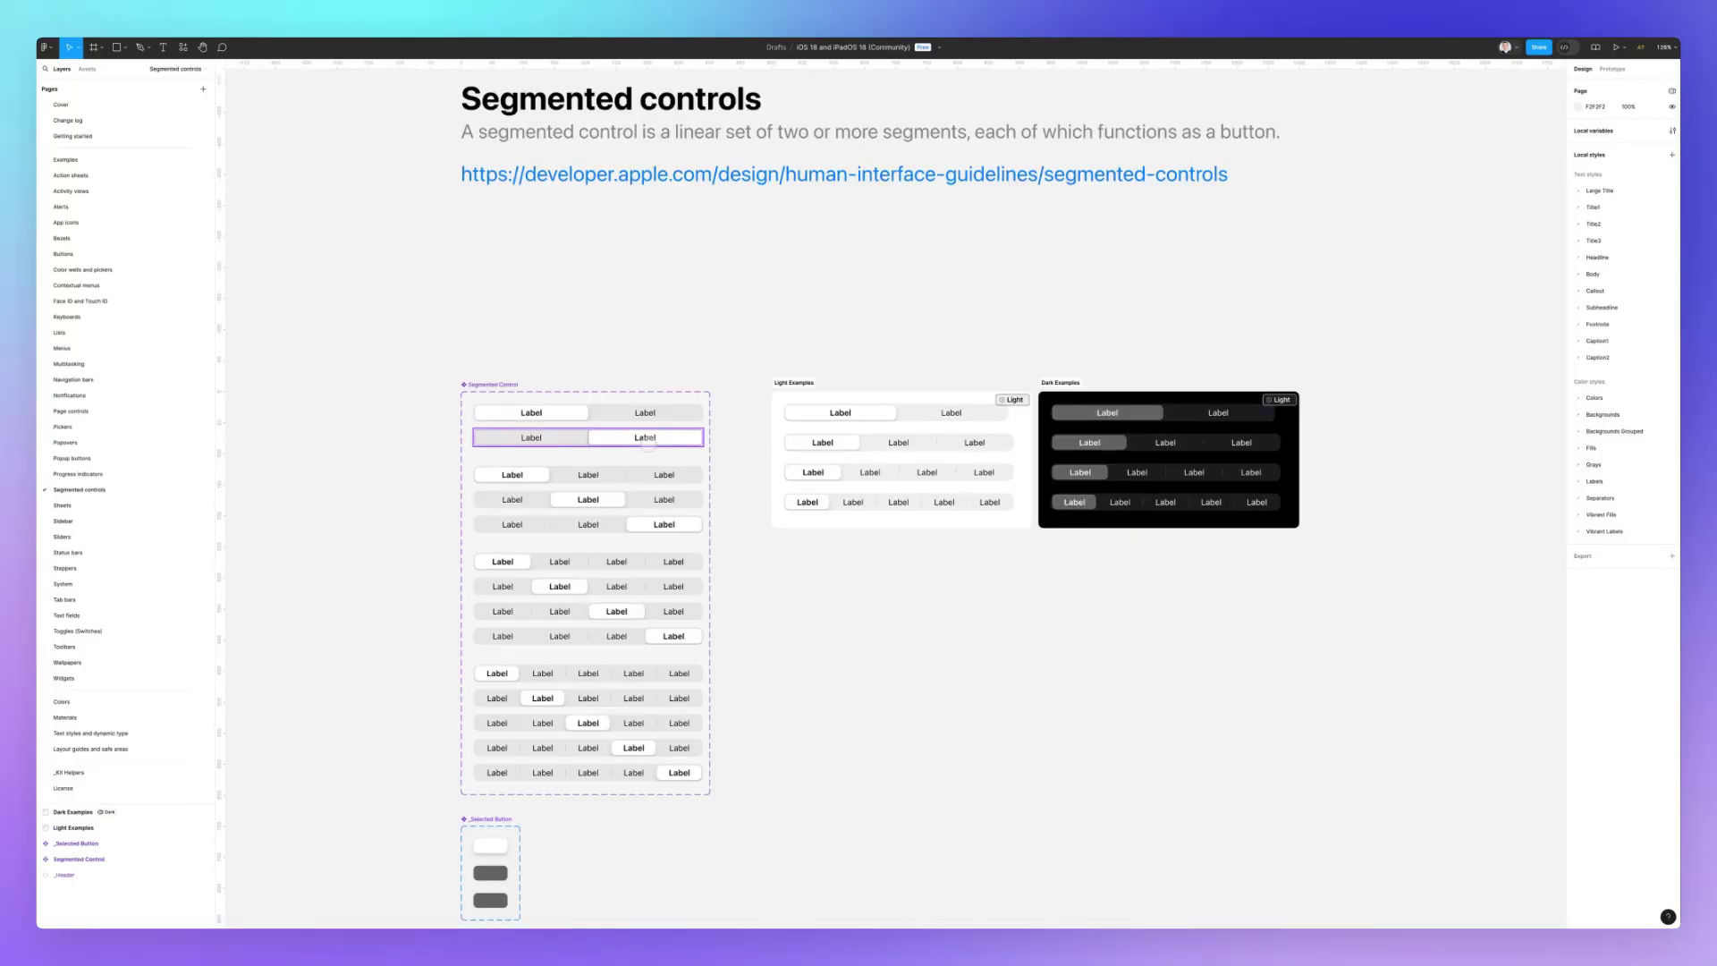
pyautogui.press('pageup')
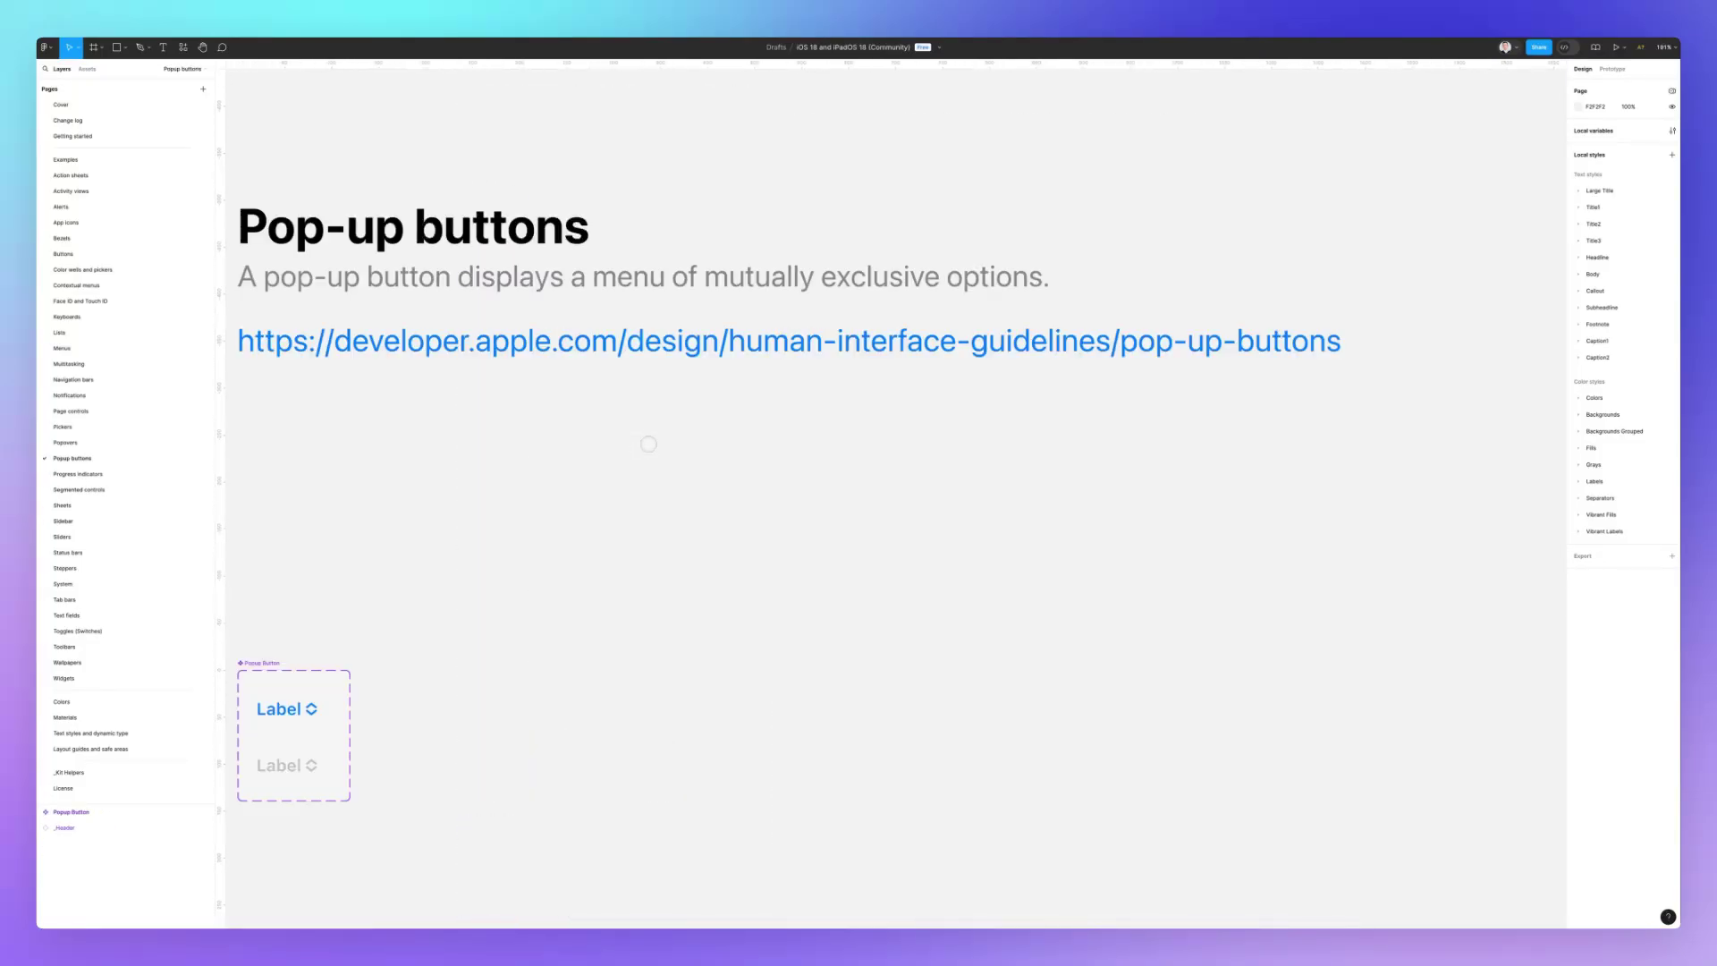
pyautogui.press('pageup')
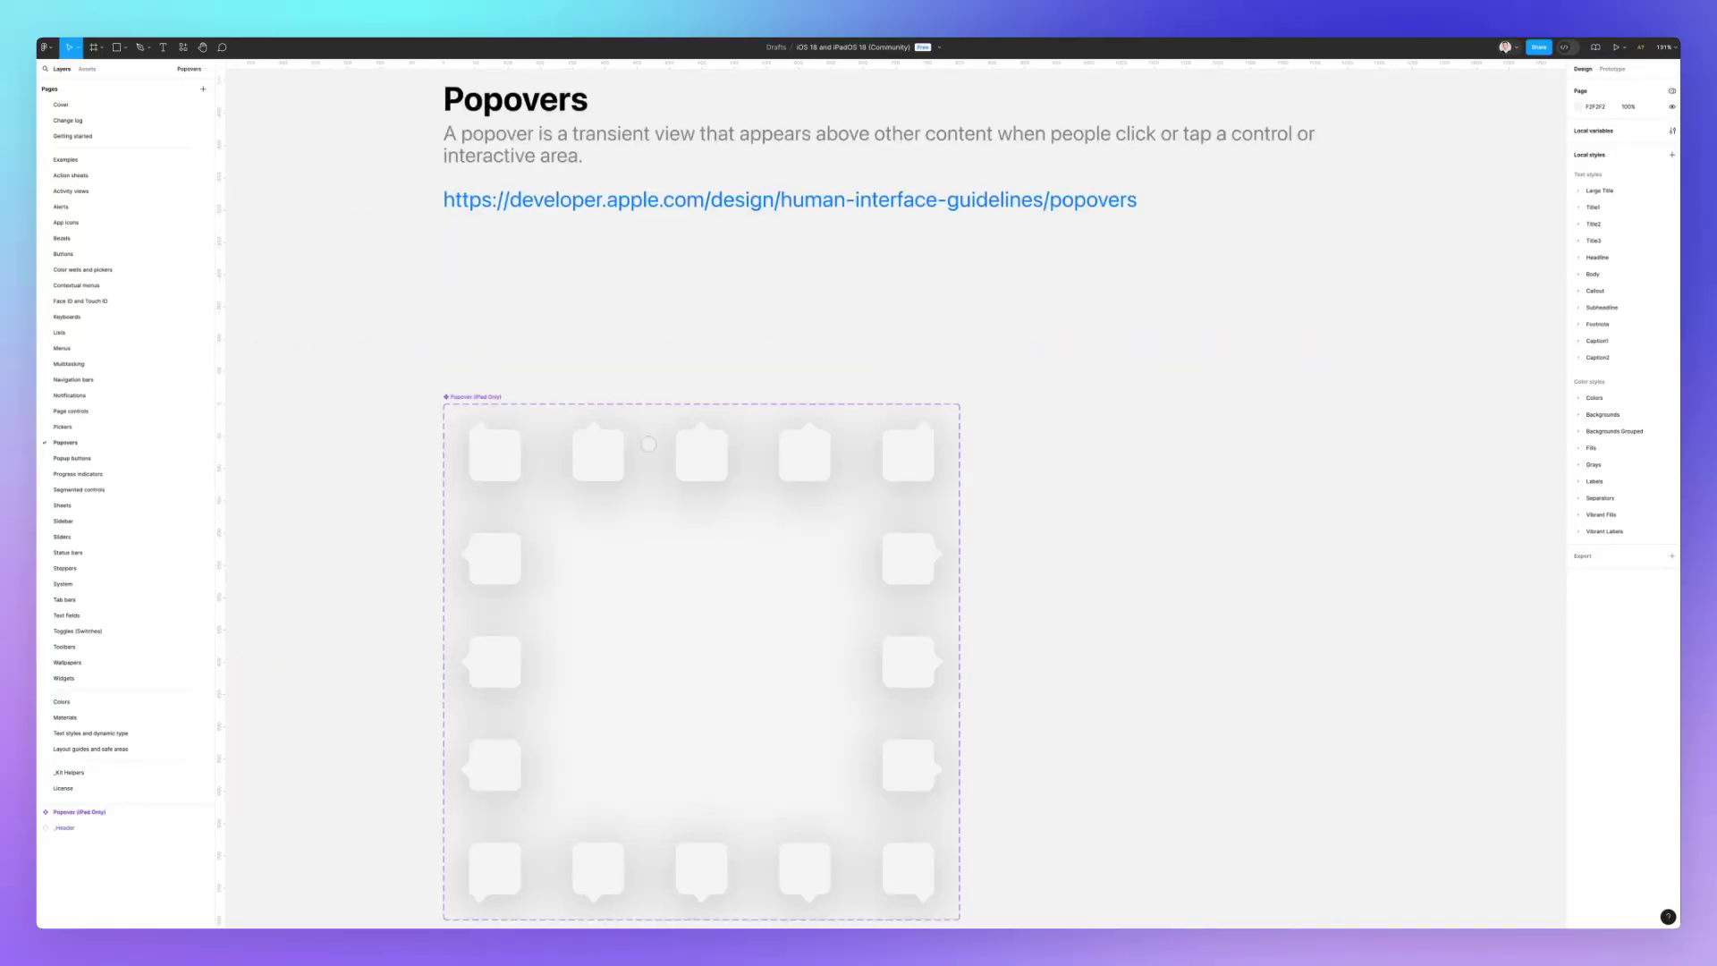
pyautogui.press('pageup')
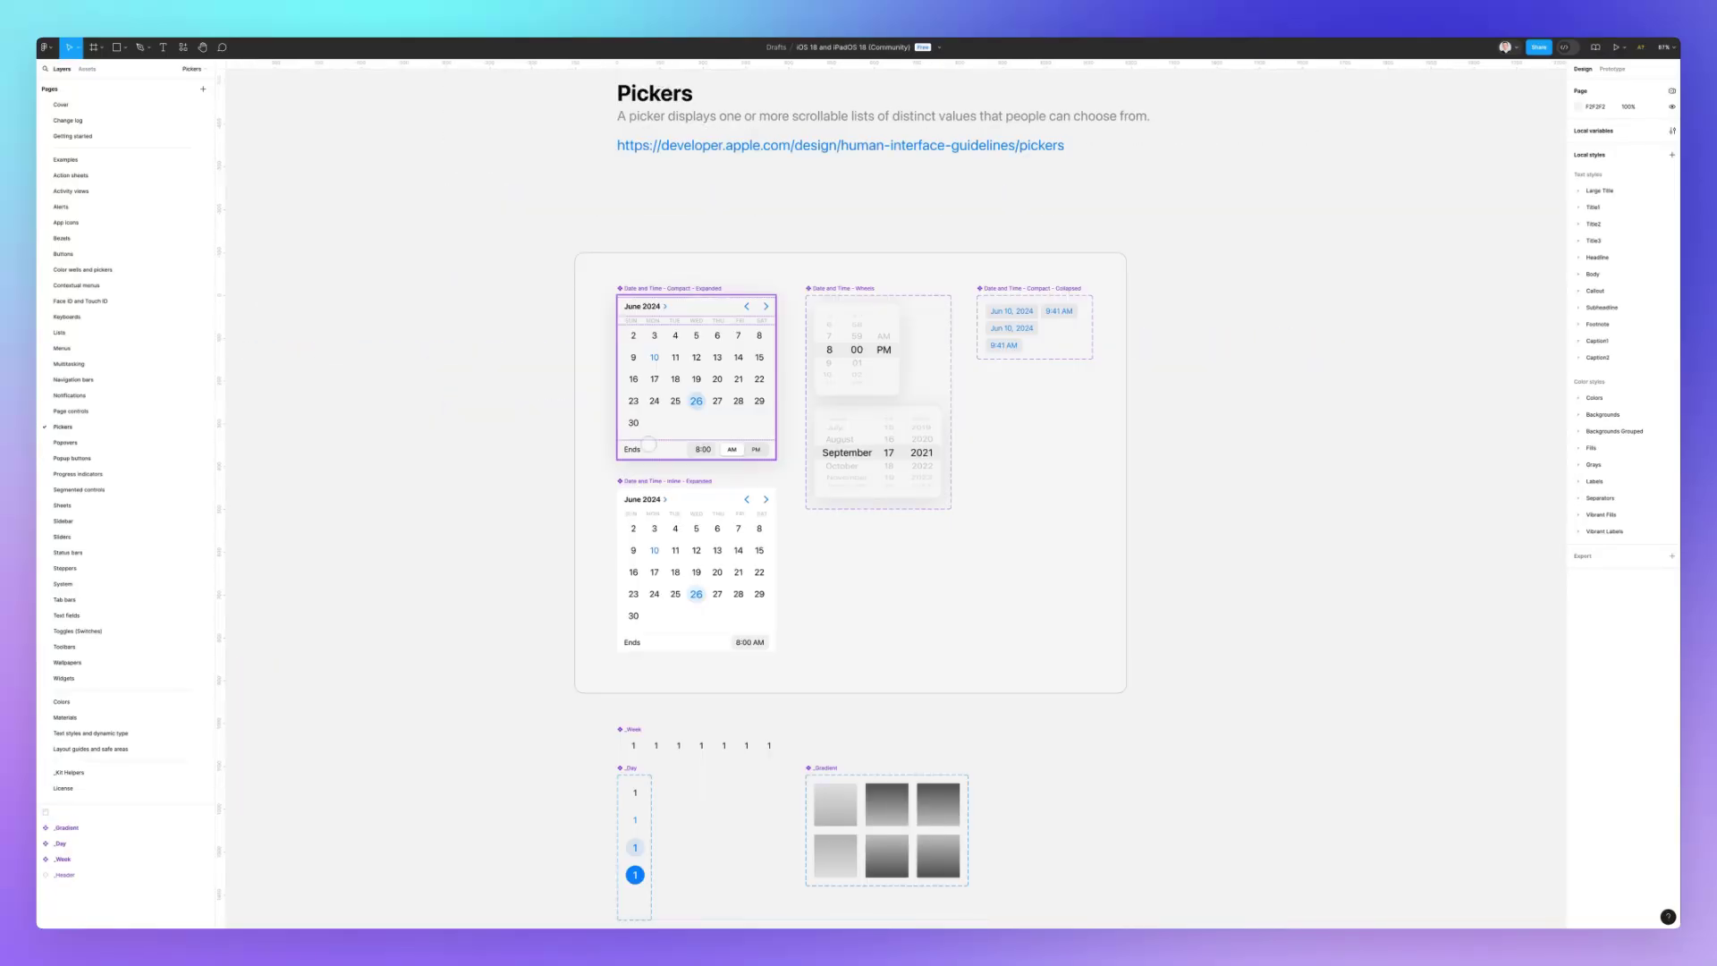
pyautogui.press('pageup')
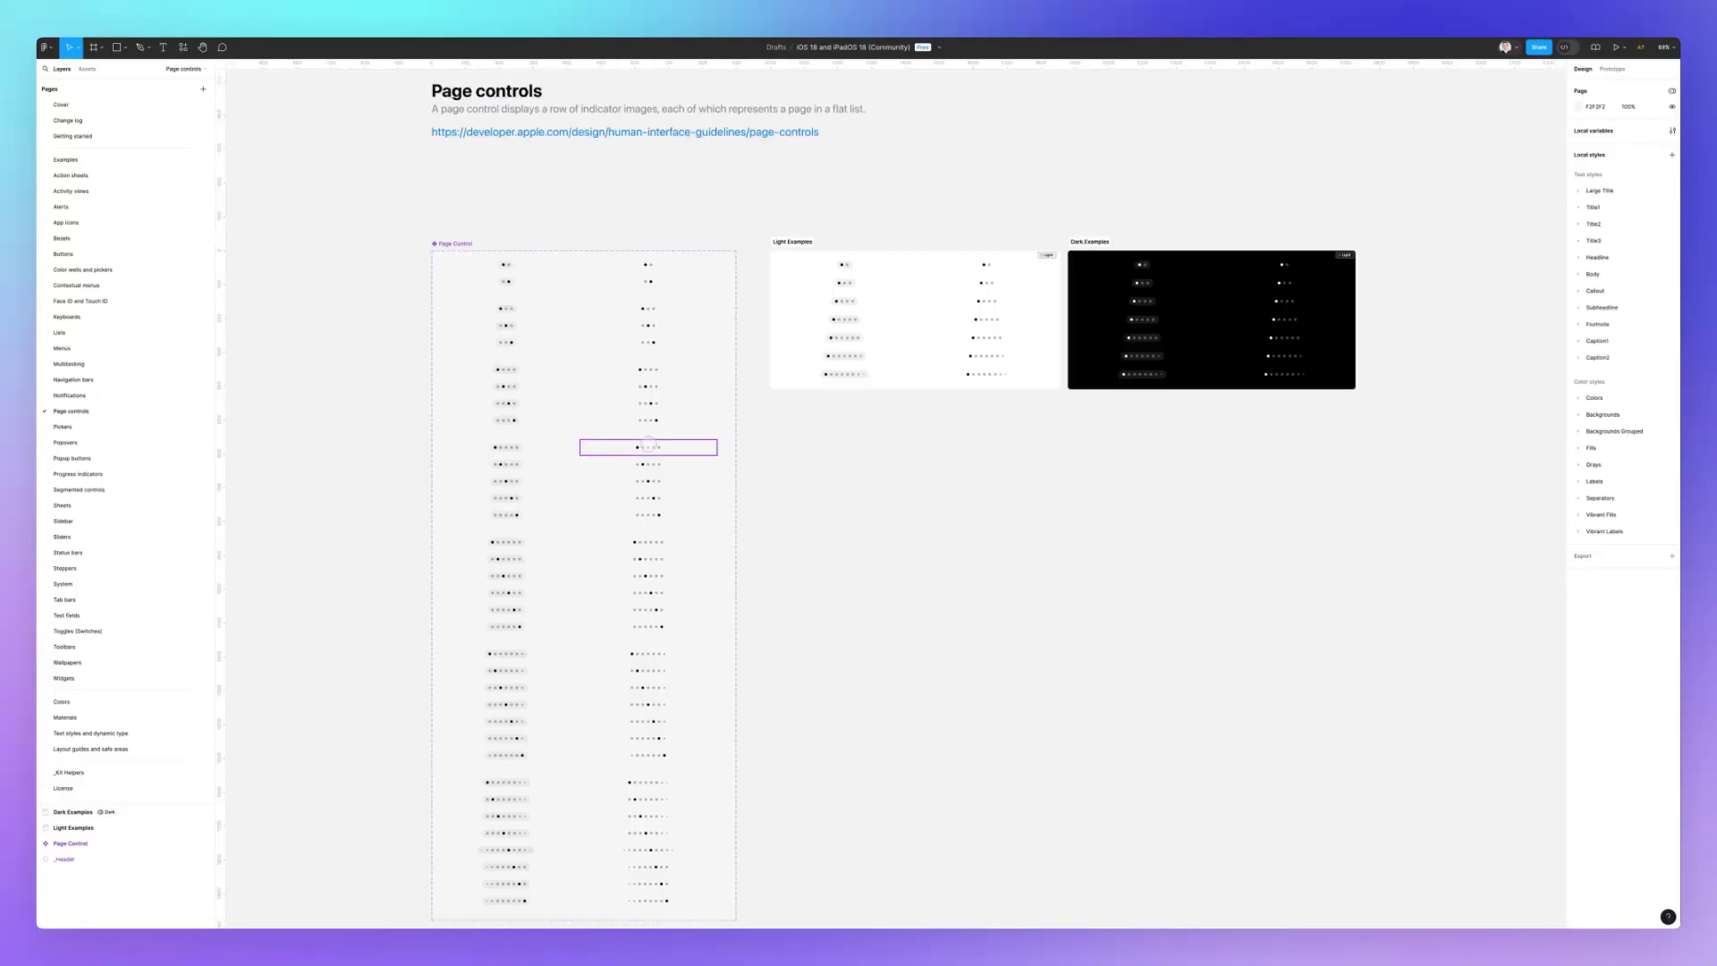
# Select a page control, glance at Assets, enlarge the layer tree, and pick the 5, 2, Platter=False variant.
pyautogui.click(648, 403)
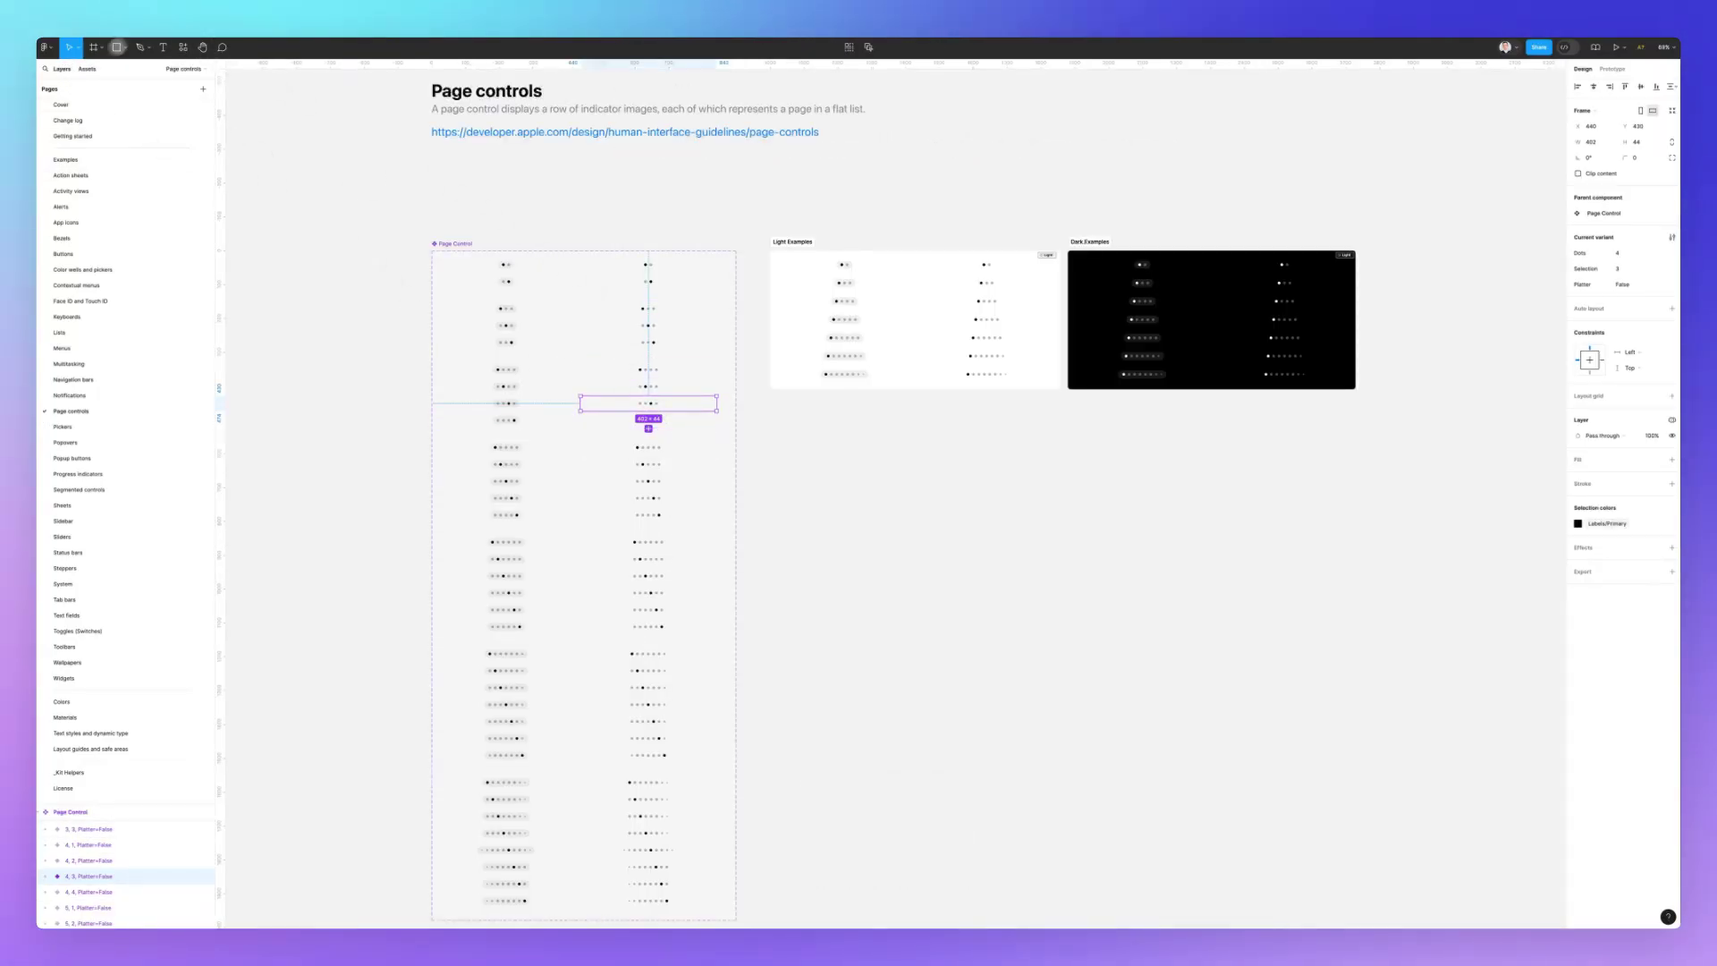
pyautogui.click(86, 69)
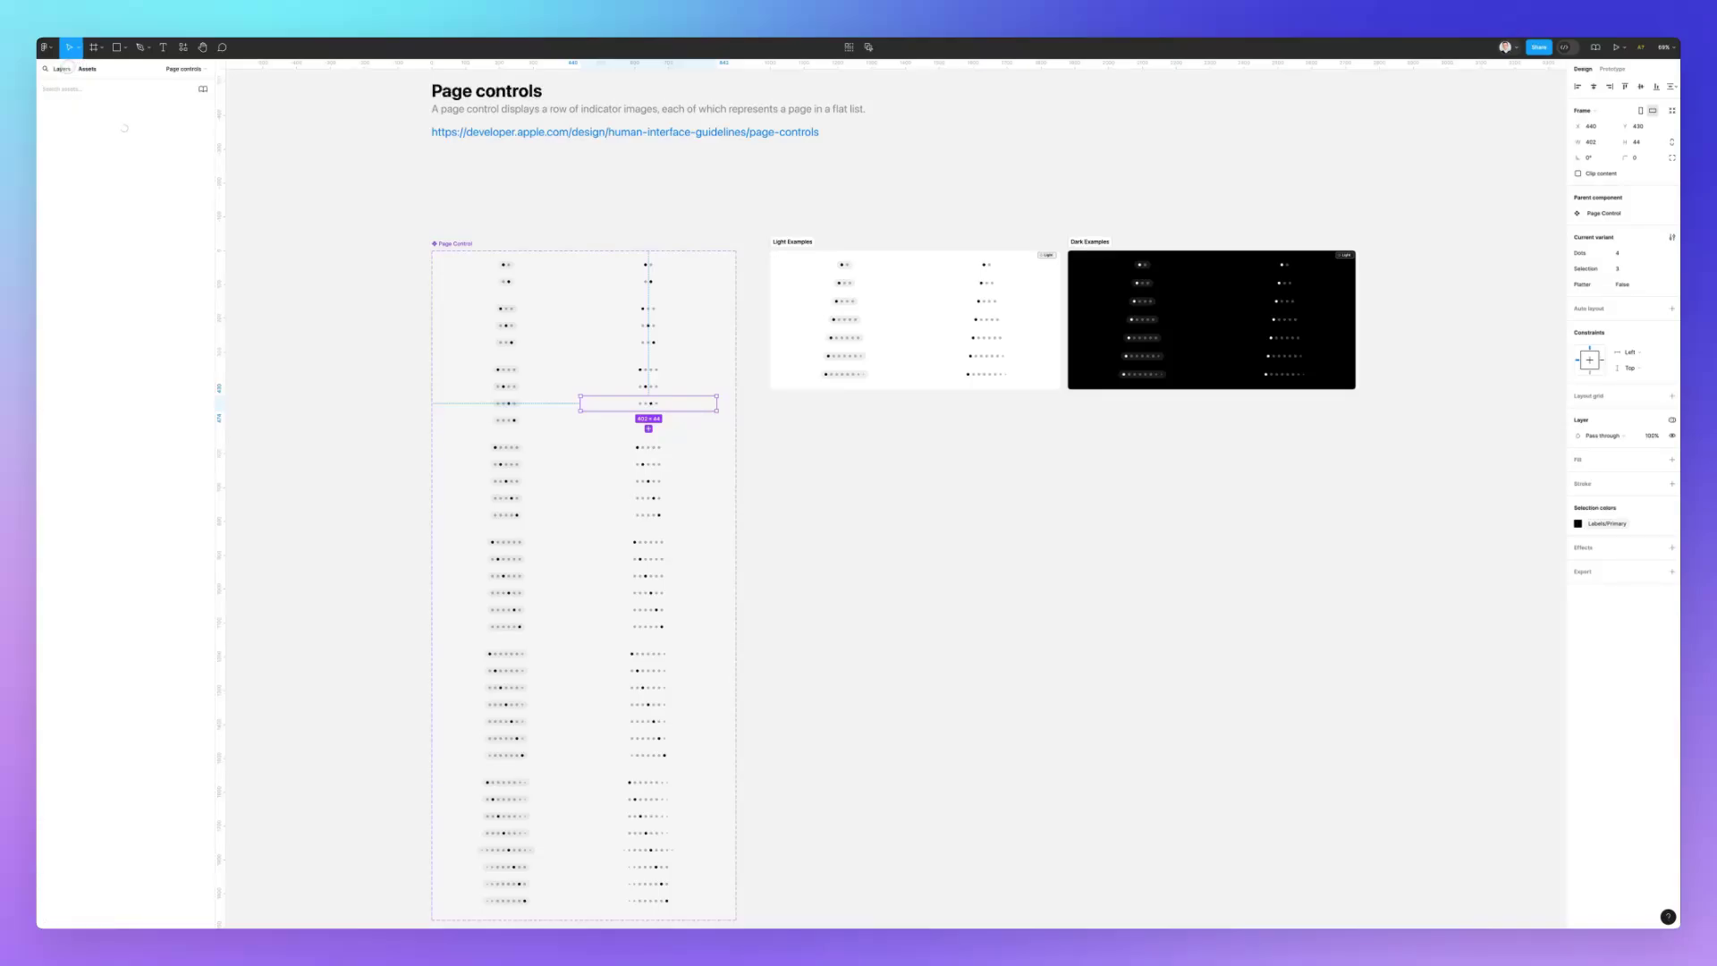
pyautogui.click(62, 69)
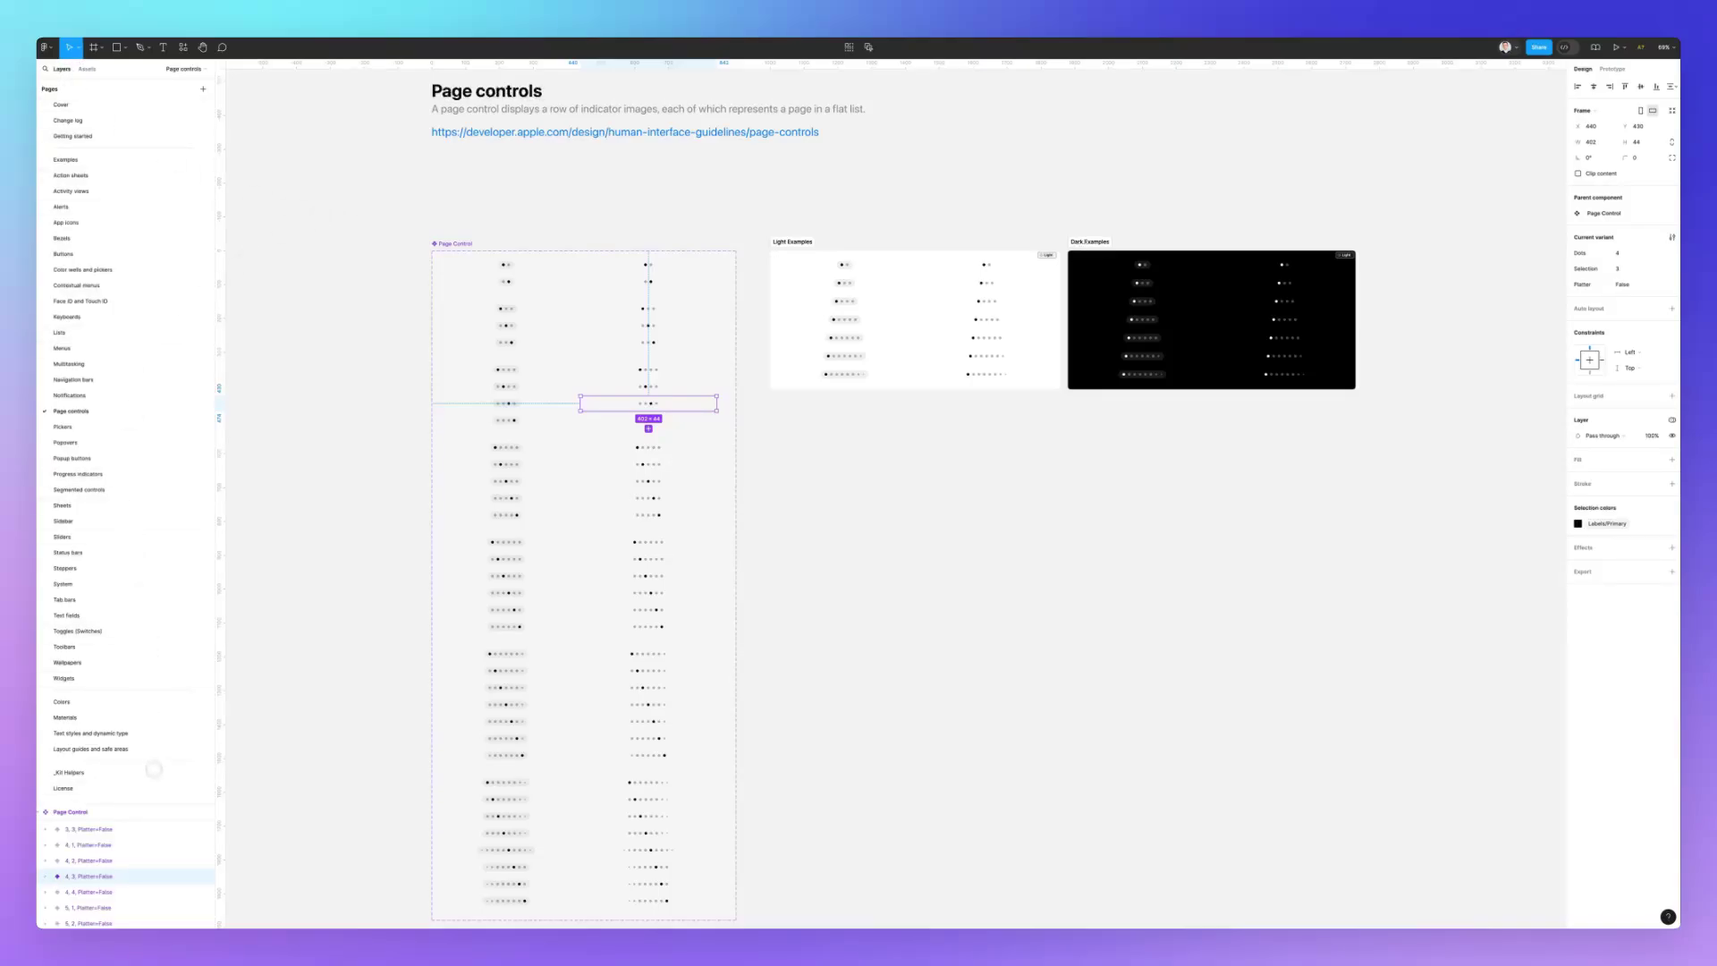
pyautogui.moveTo(154, 802); pyautogui.dragTo(157, 460)
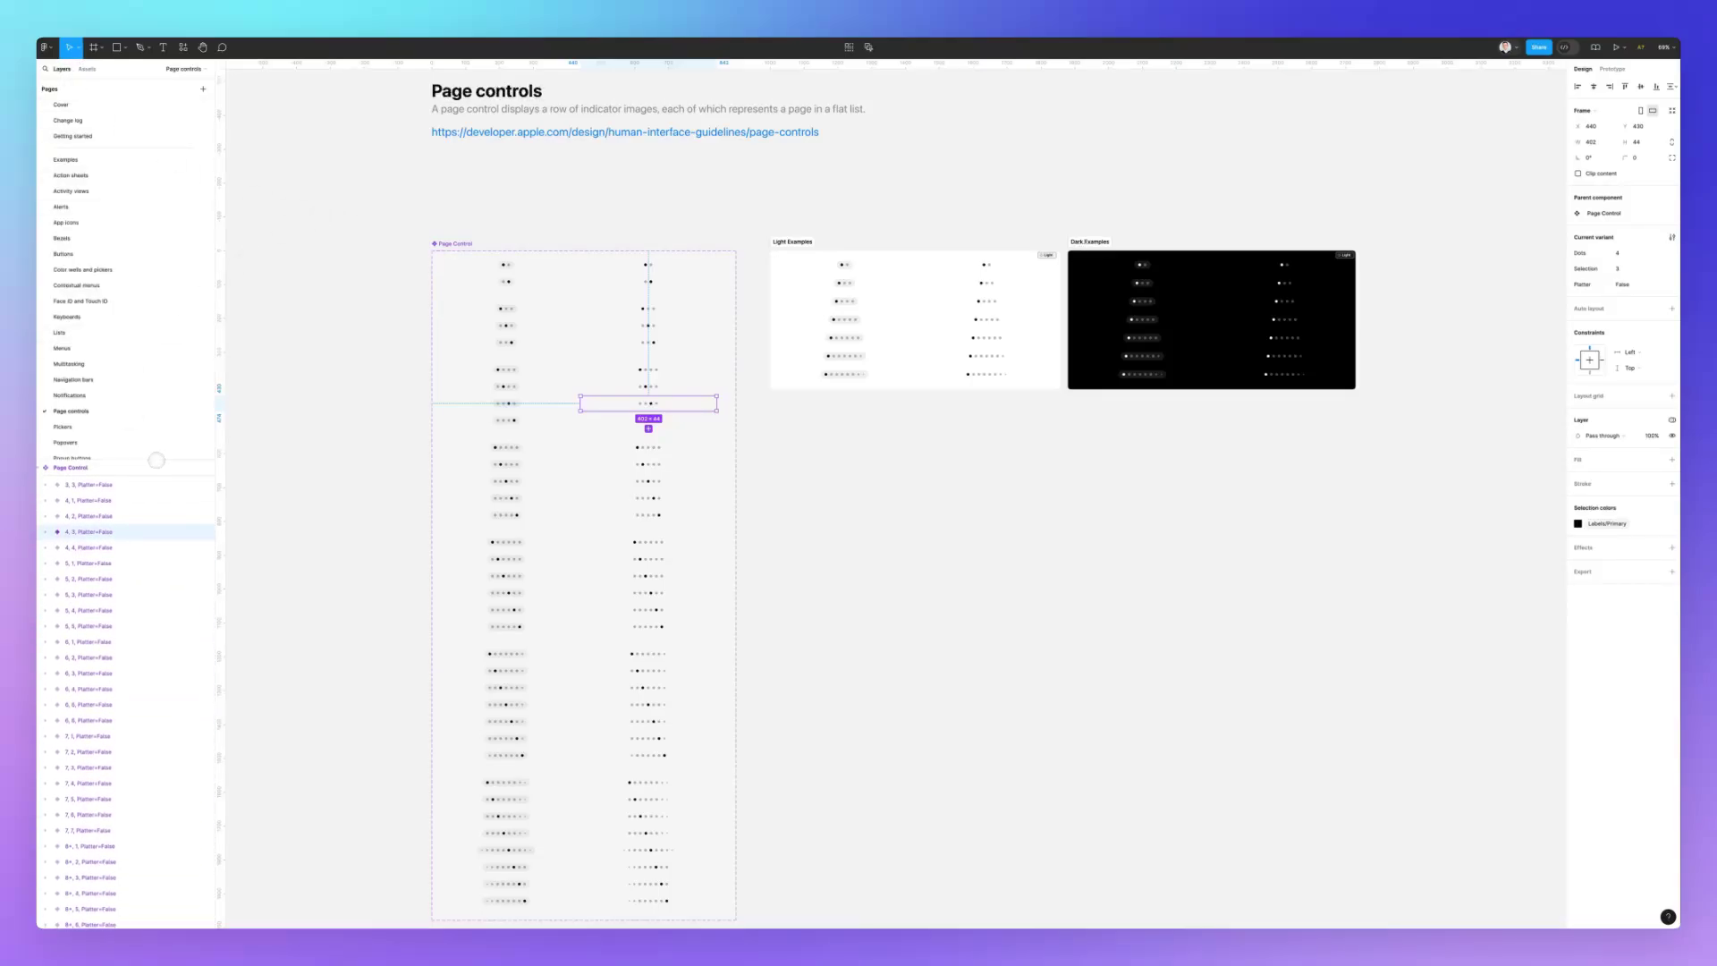
pyautogui.click(96, 579)
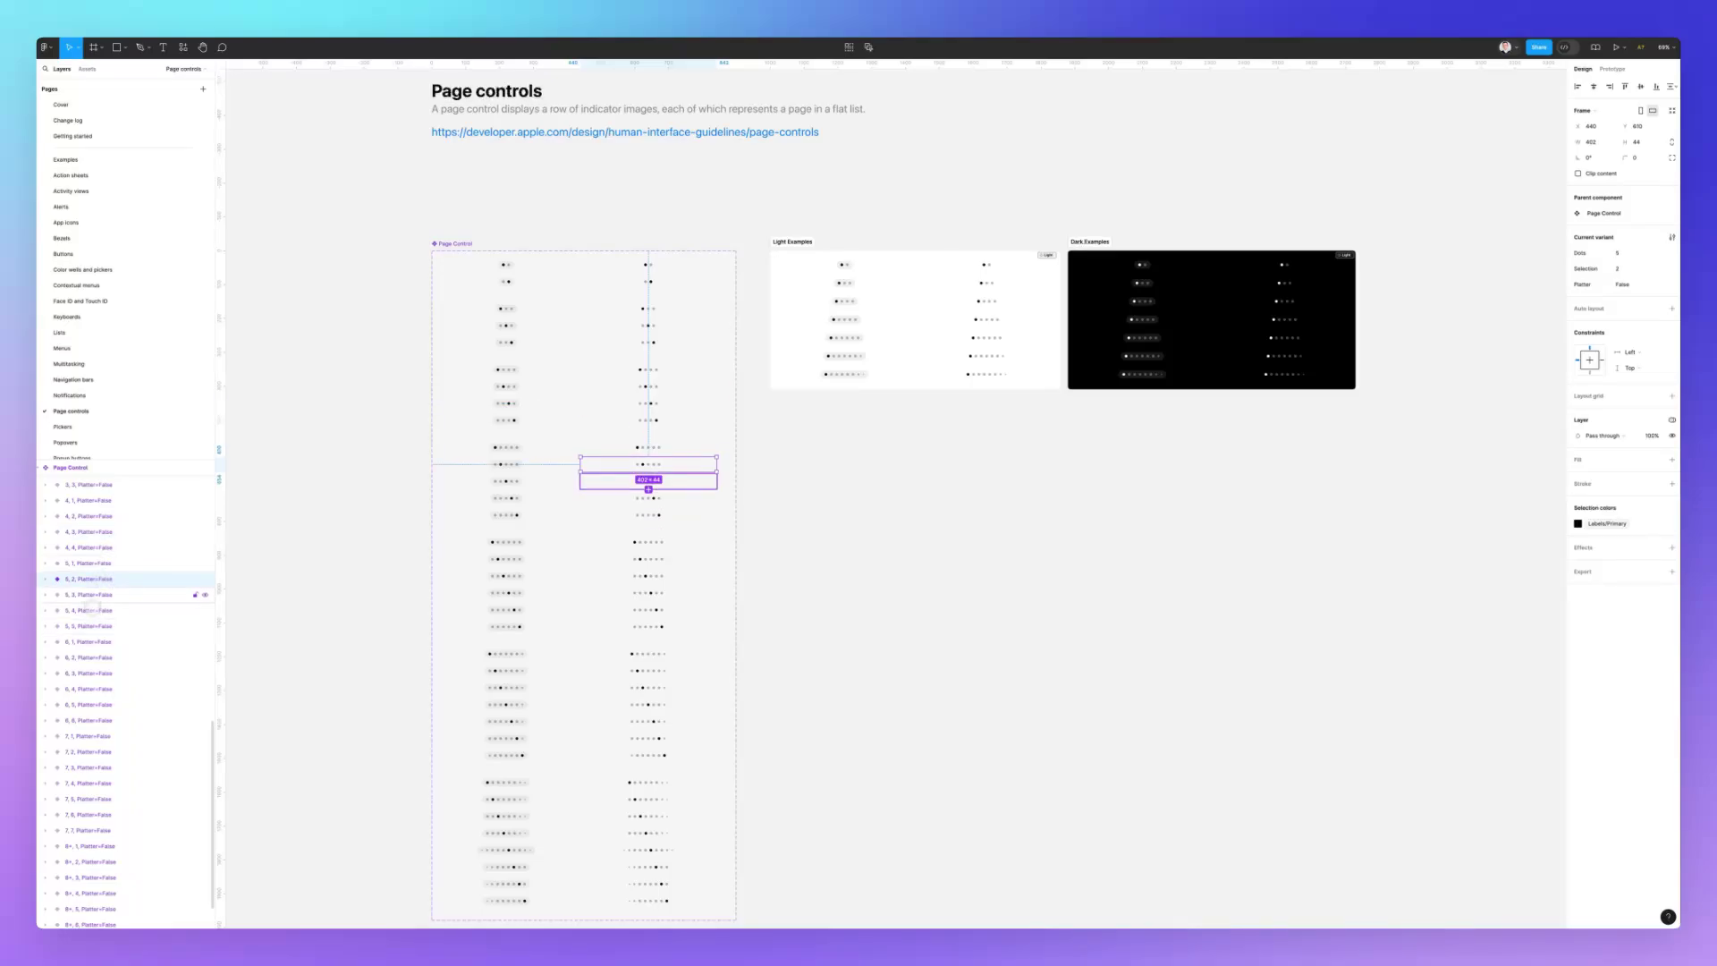
# Step up from Notifications past Multitasking, Lists, Keyboards, Face ID, Buttons and Bezels to App icons.
pyautogui.press('pageup')
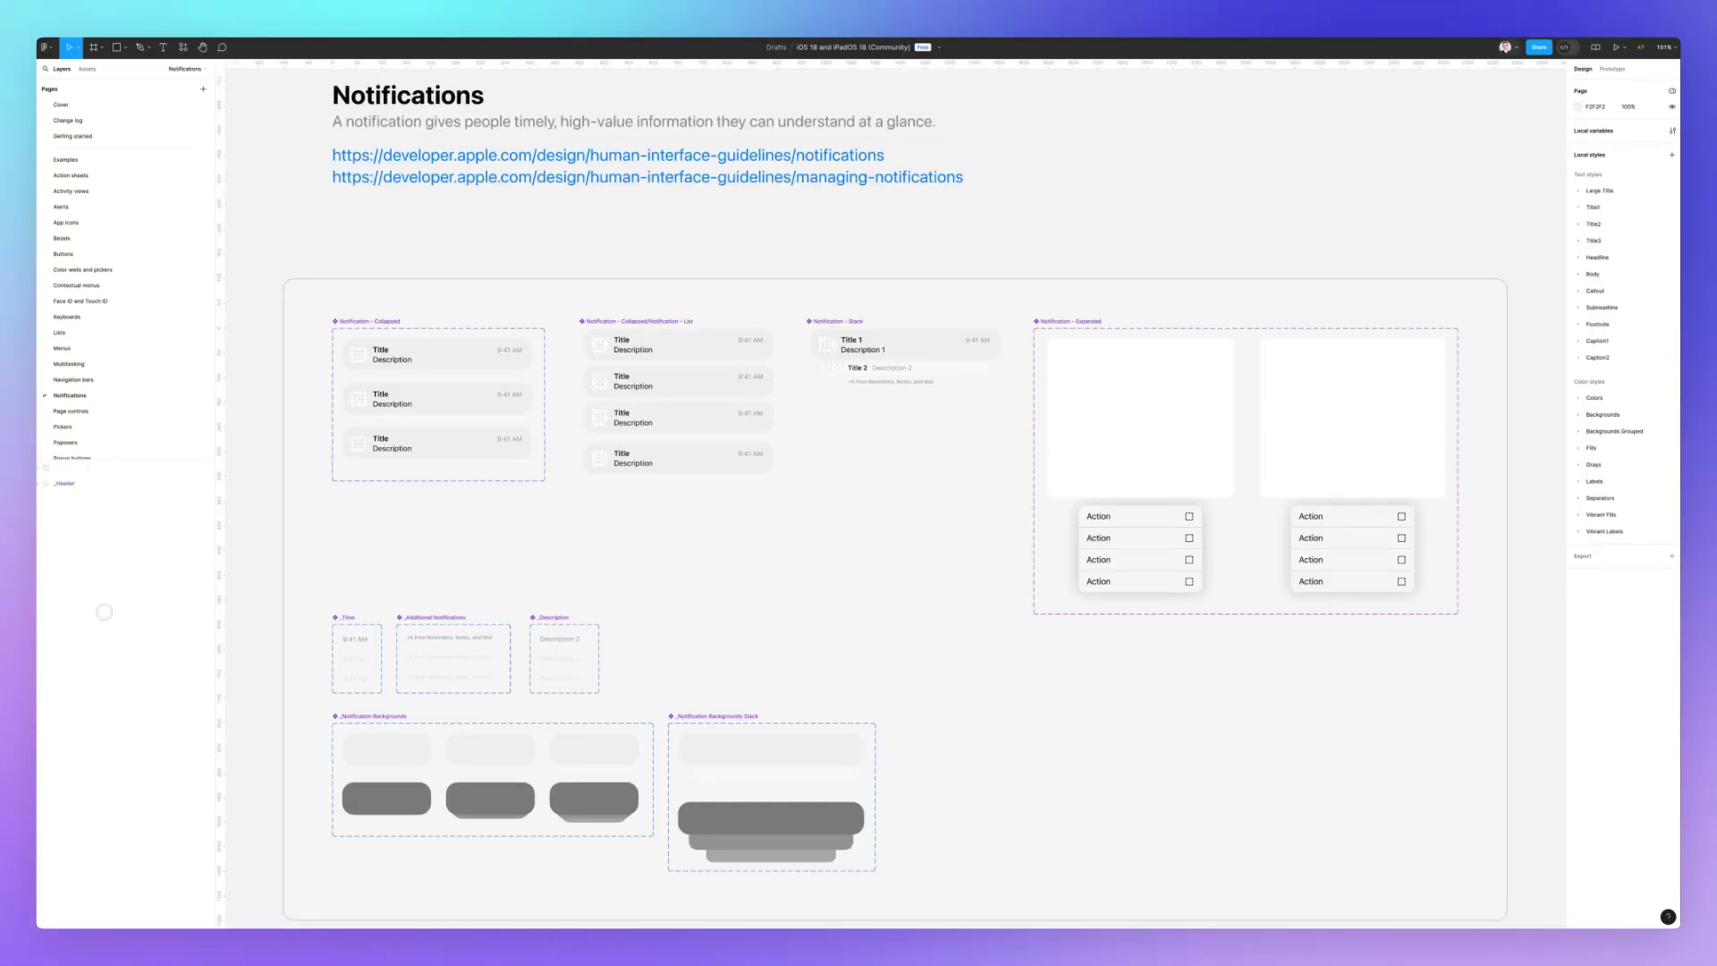
pyautogui.press('pageup')
pyautogui.press('pageup')
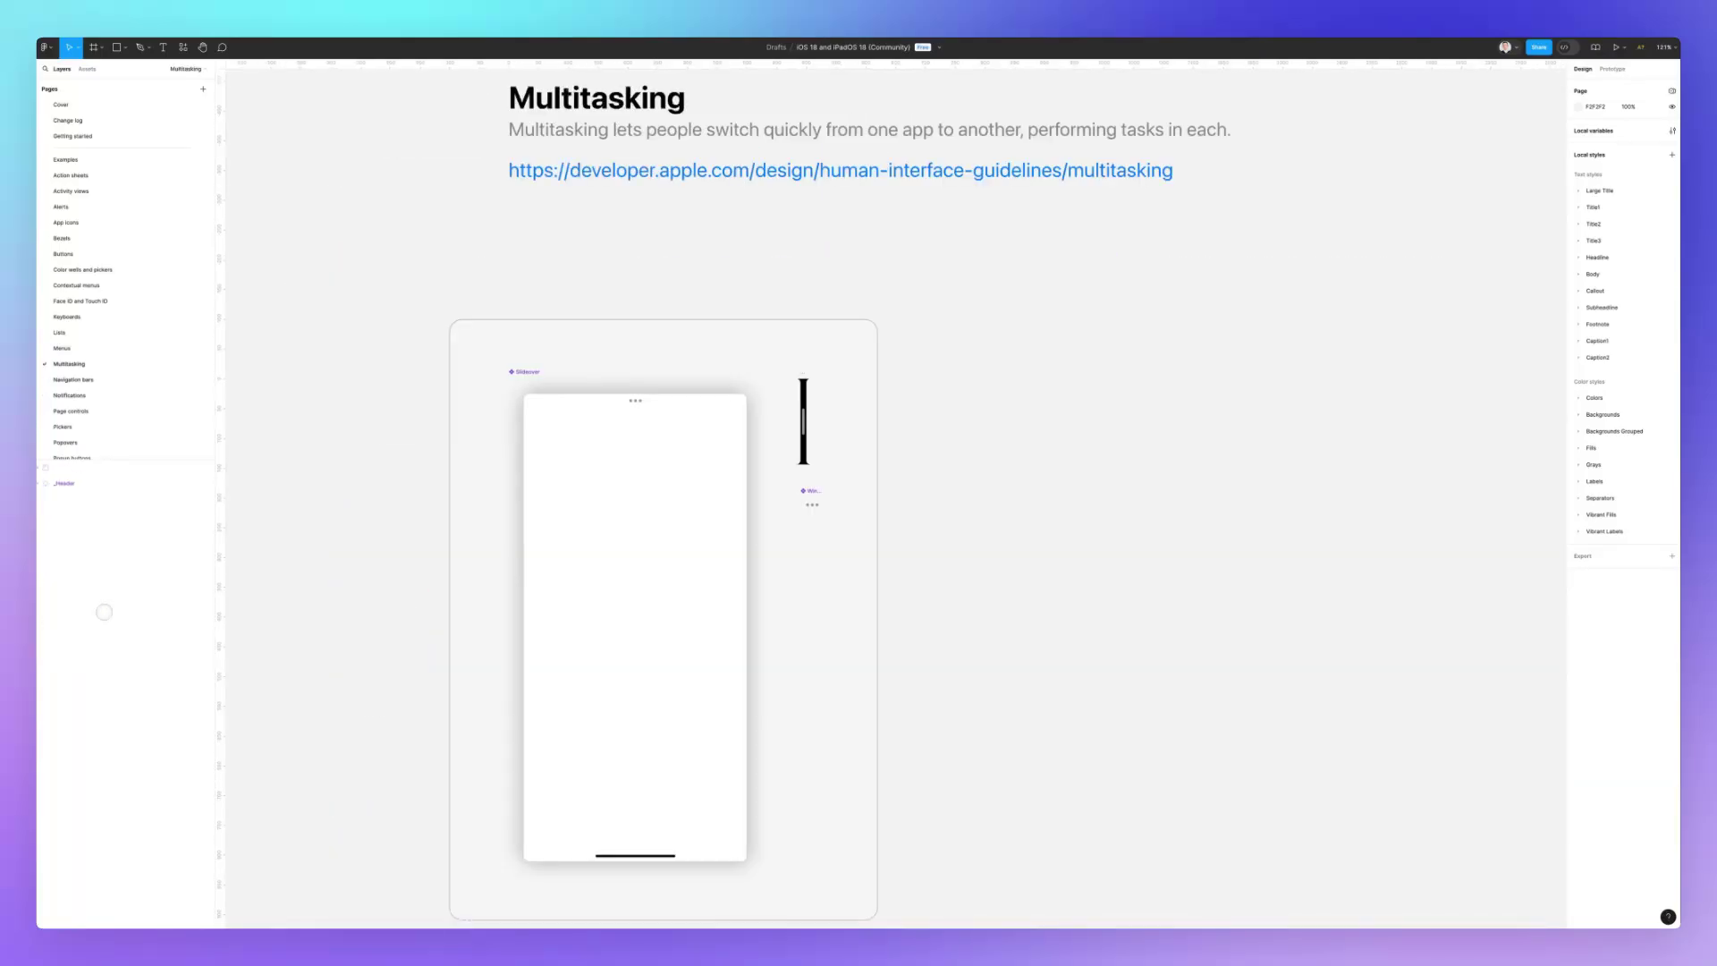
pyautogui.press('pageup')
pyautogui.press('pageup')
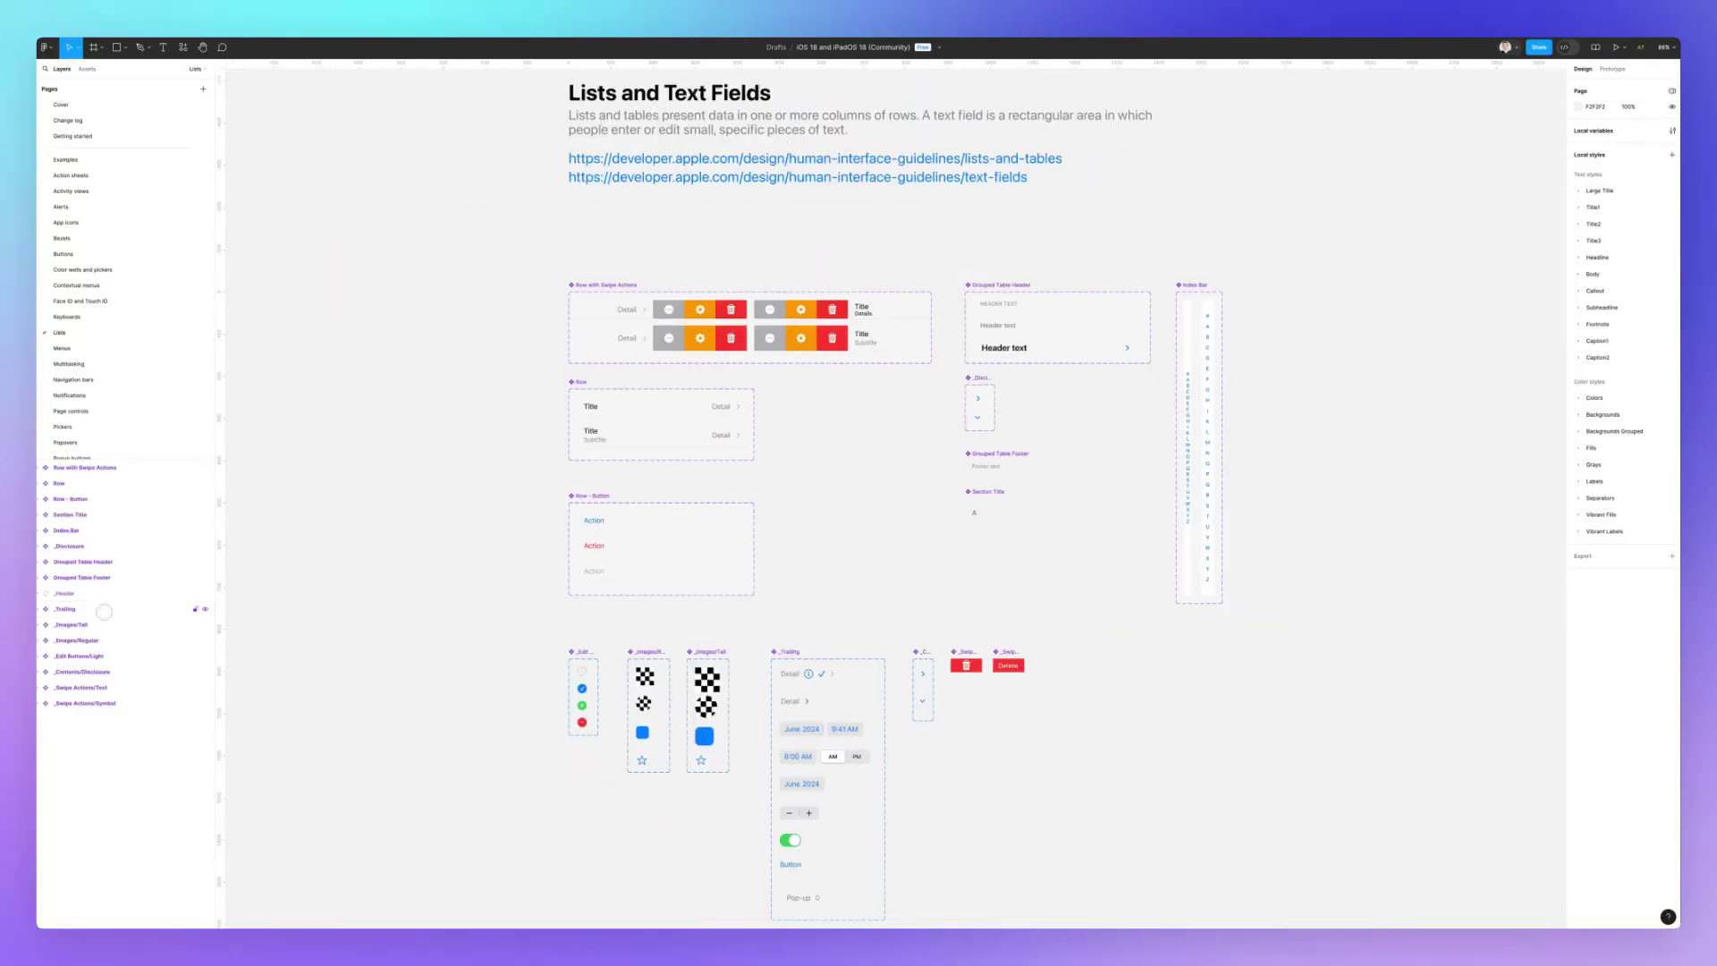
pyautogui.press('pageup')
pyautogui.press('pageup')
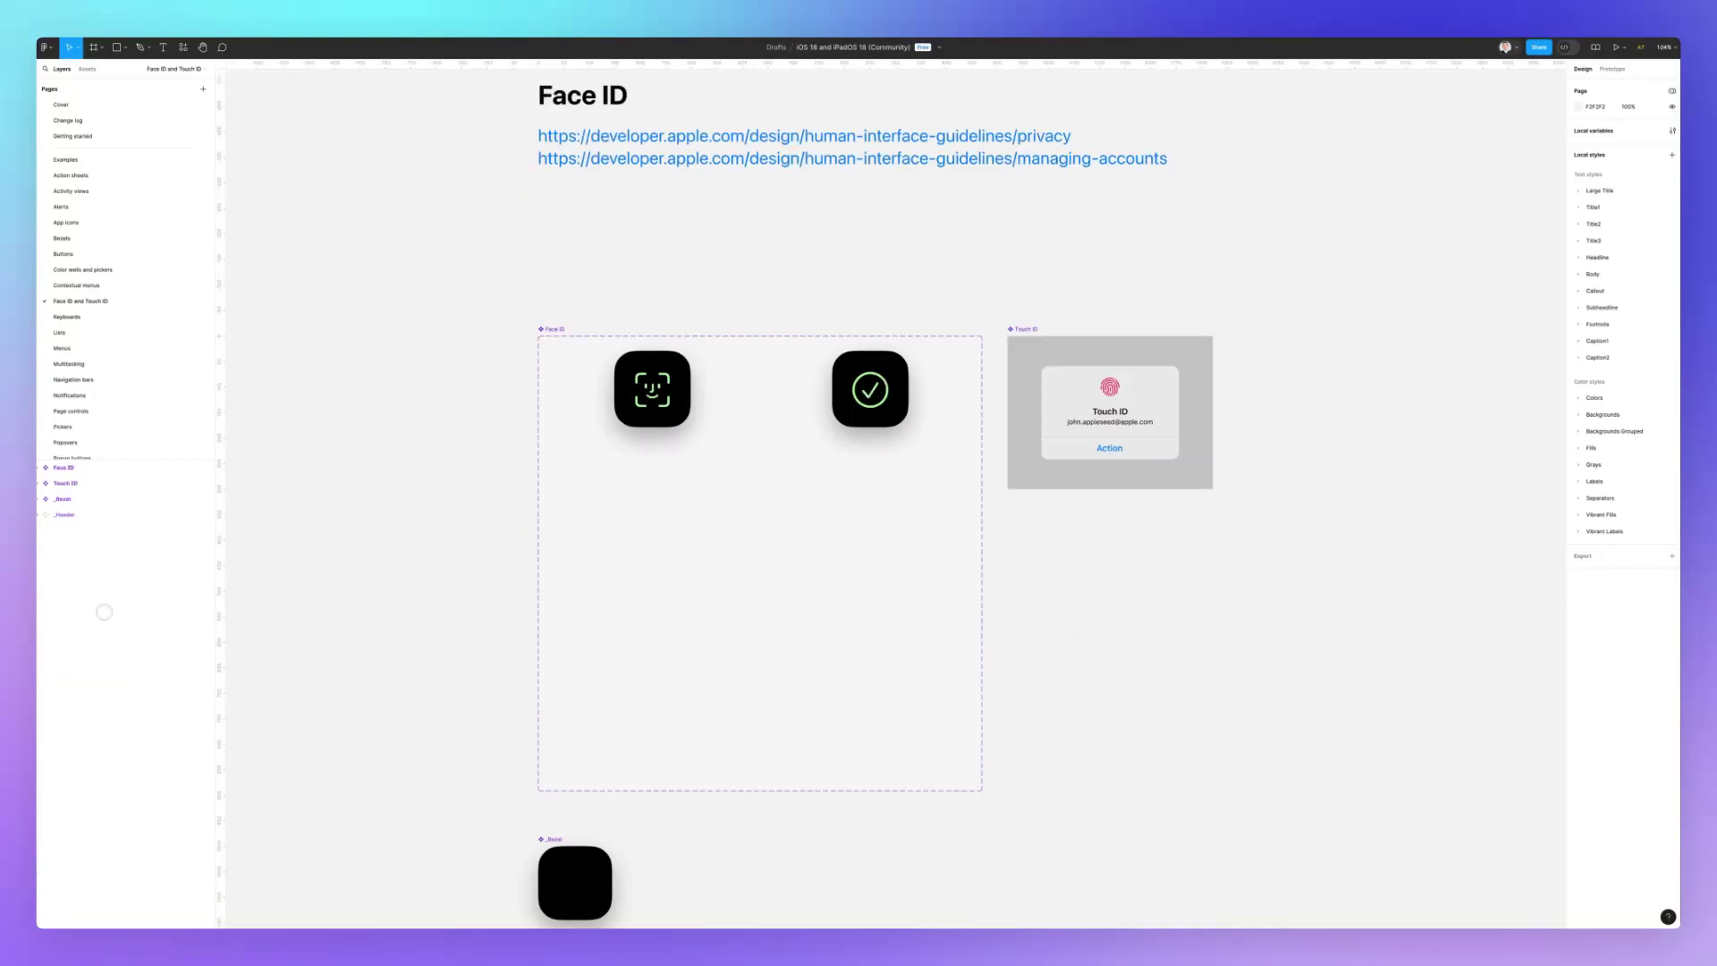
pyautogui.press('pageup')
pyautogui.press('pageup')
pyautogui.press('pageup')
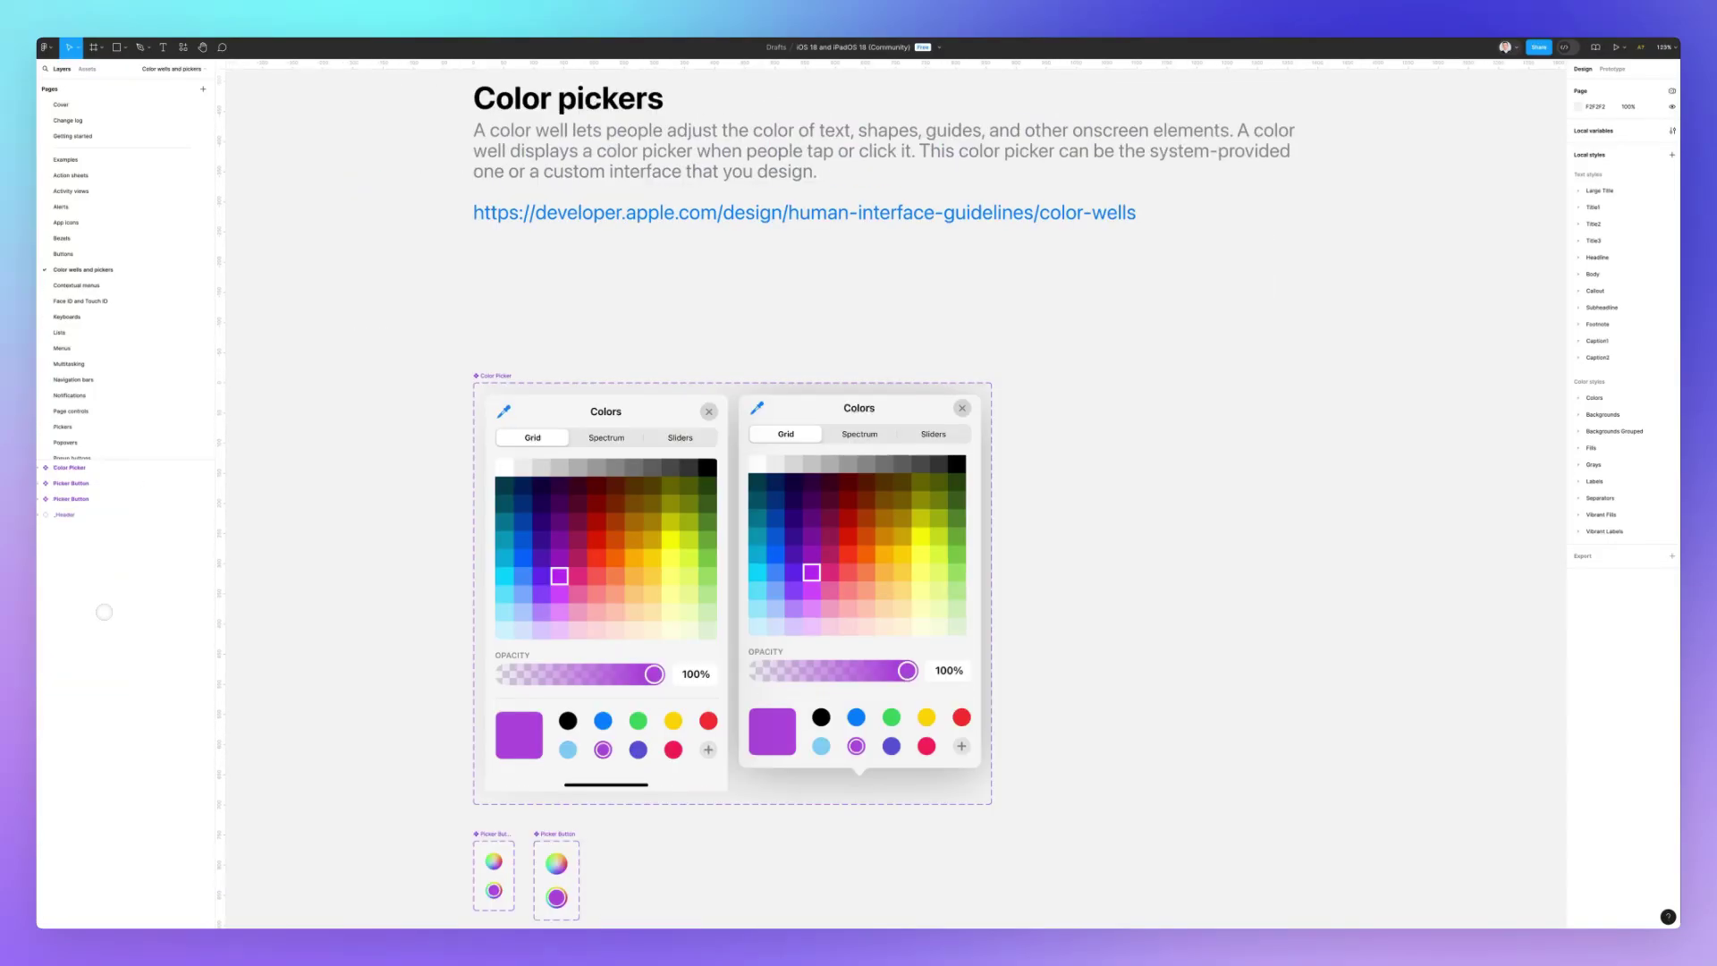
pyautogui.press('pageup')
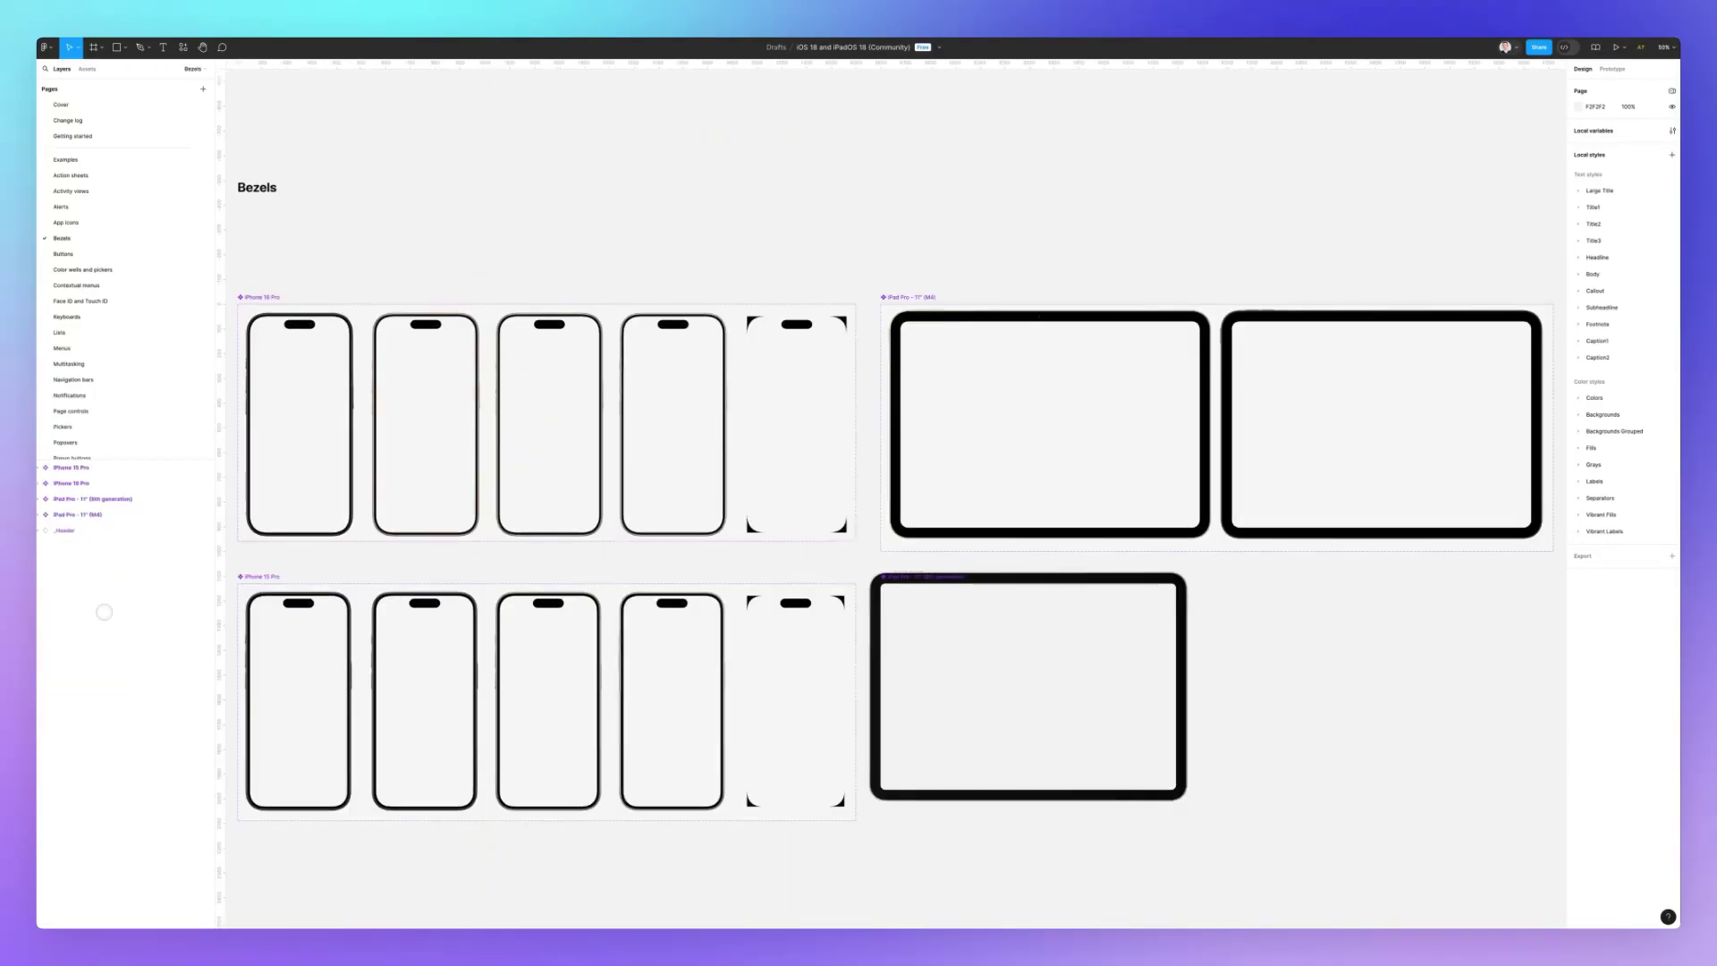
pyautogui.press('pageup')
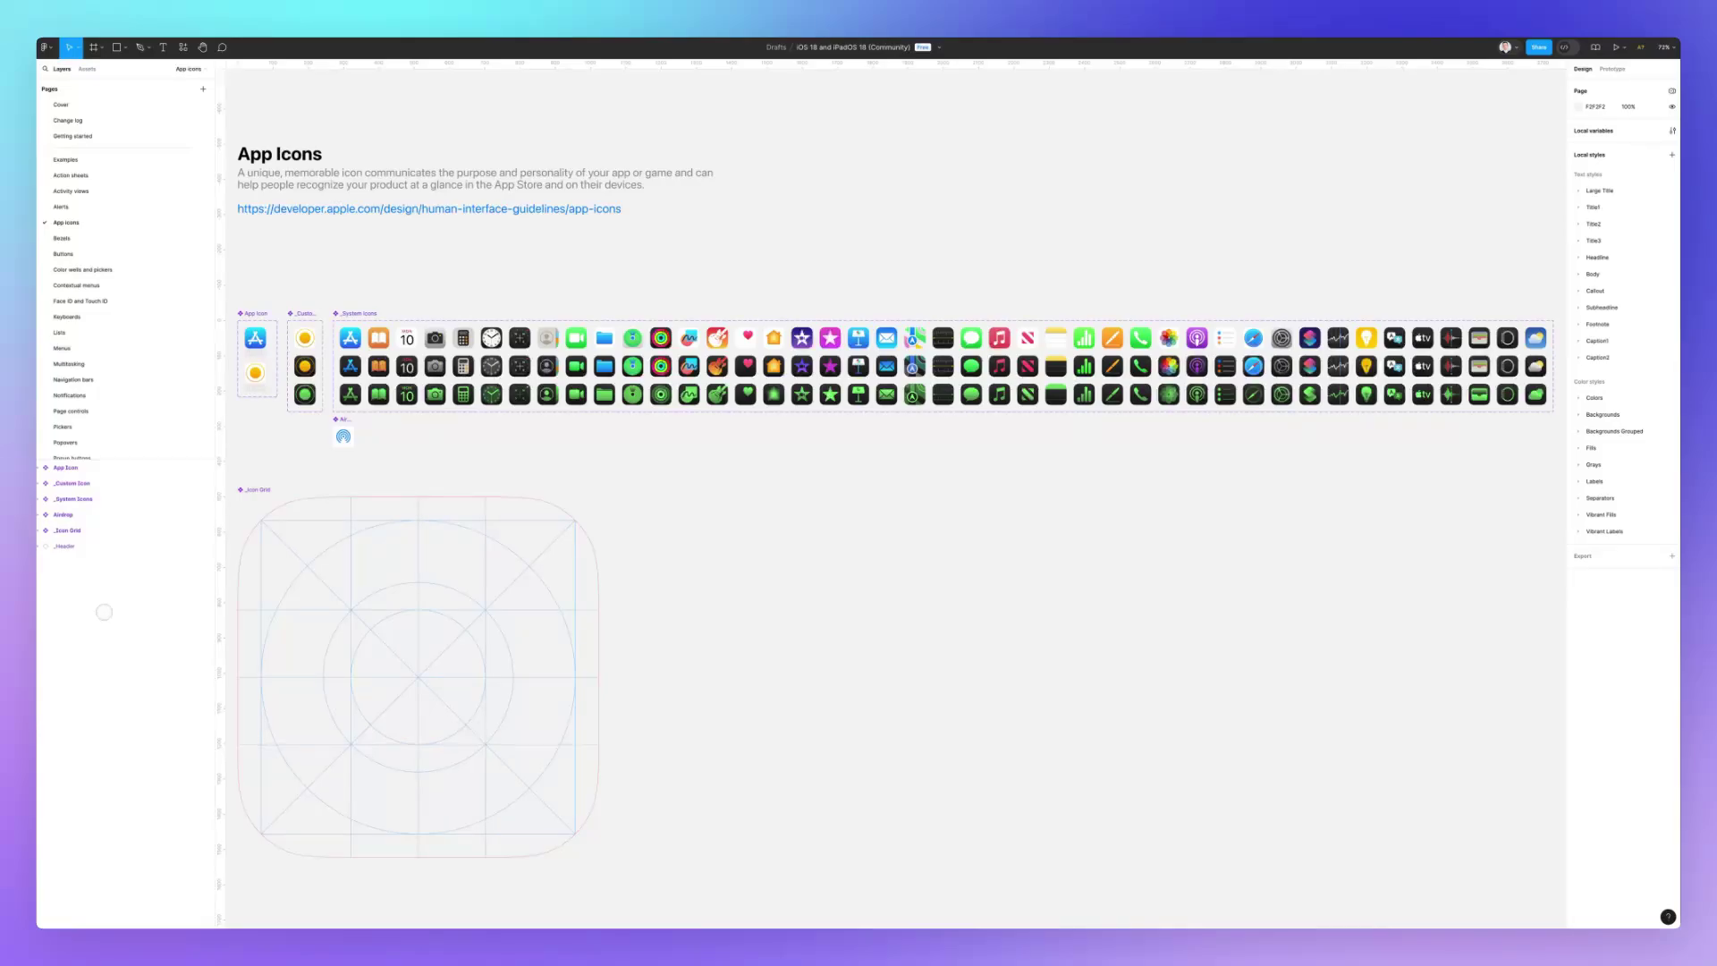
pyautogui.press('pageup')
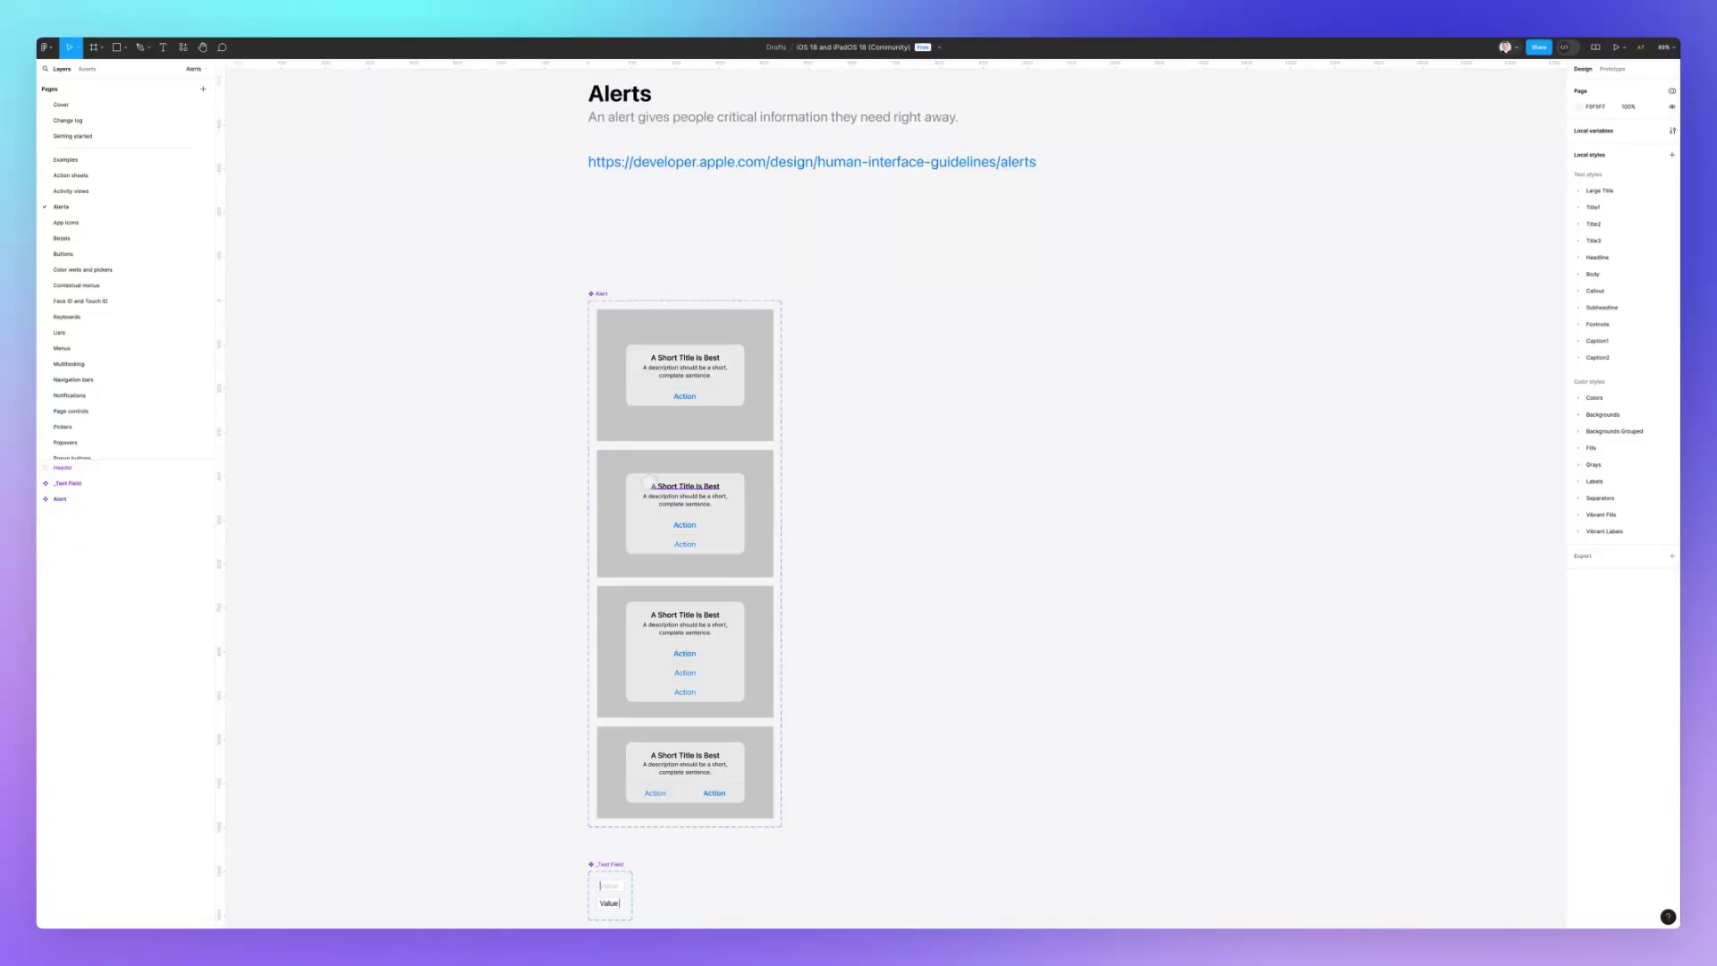
# Zoom in on the alert dialog frames, then move up to the Activity views page.
pyautogui.keyDown('ctrl'); pyautogui.scroll(3, 641, 513); pyautogui.keyUp('ctrl')
pyautogui.keyDown('ctrl'); pyautogui.scroll(4, 529, 466); pyautogui.keyUp('ctrl')
pyautogui.keyDown('ctrl'); pyautogui.scroll(-2, 523, 465); pyautogui.keyUp('ctrl')
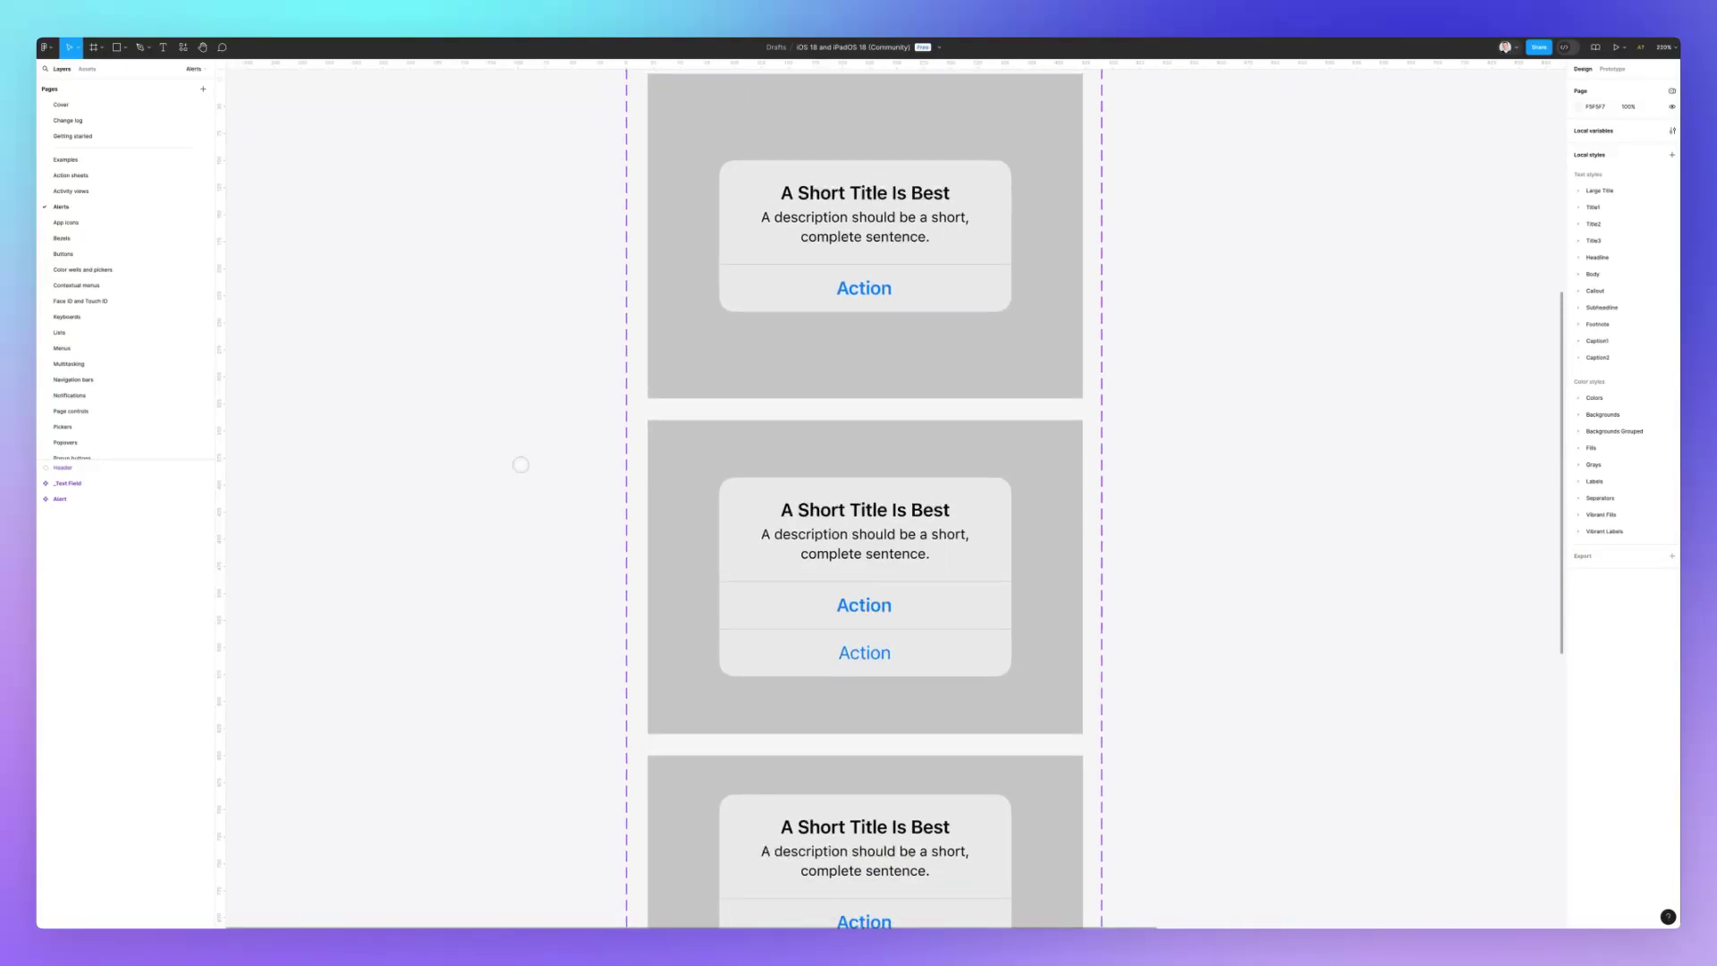
pyautogui.scroll(-1, 519, 462)
pyautogui.scroll(3, 501, 483)
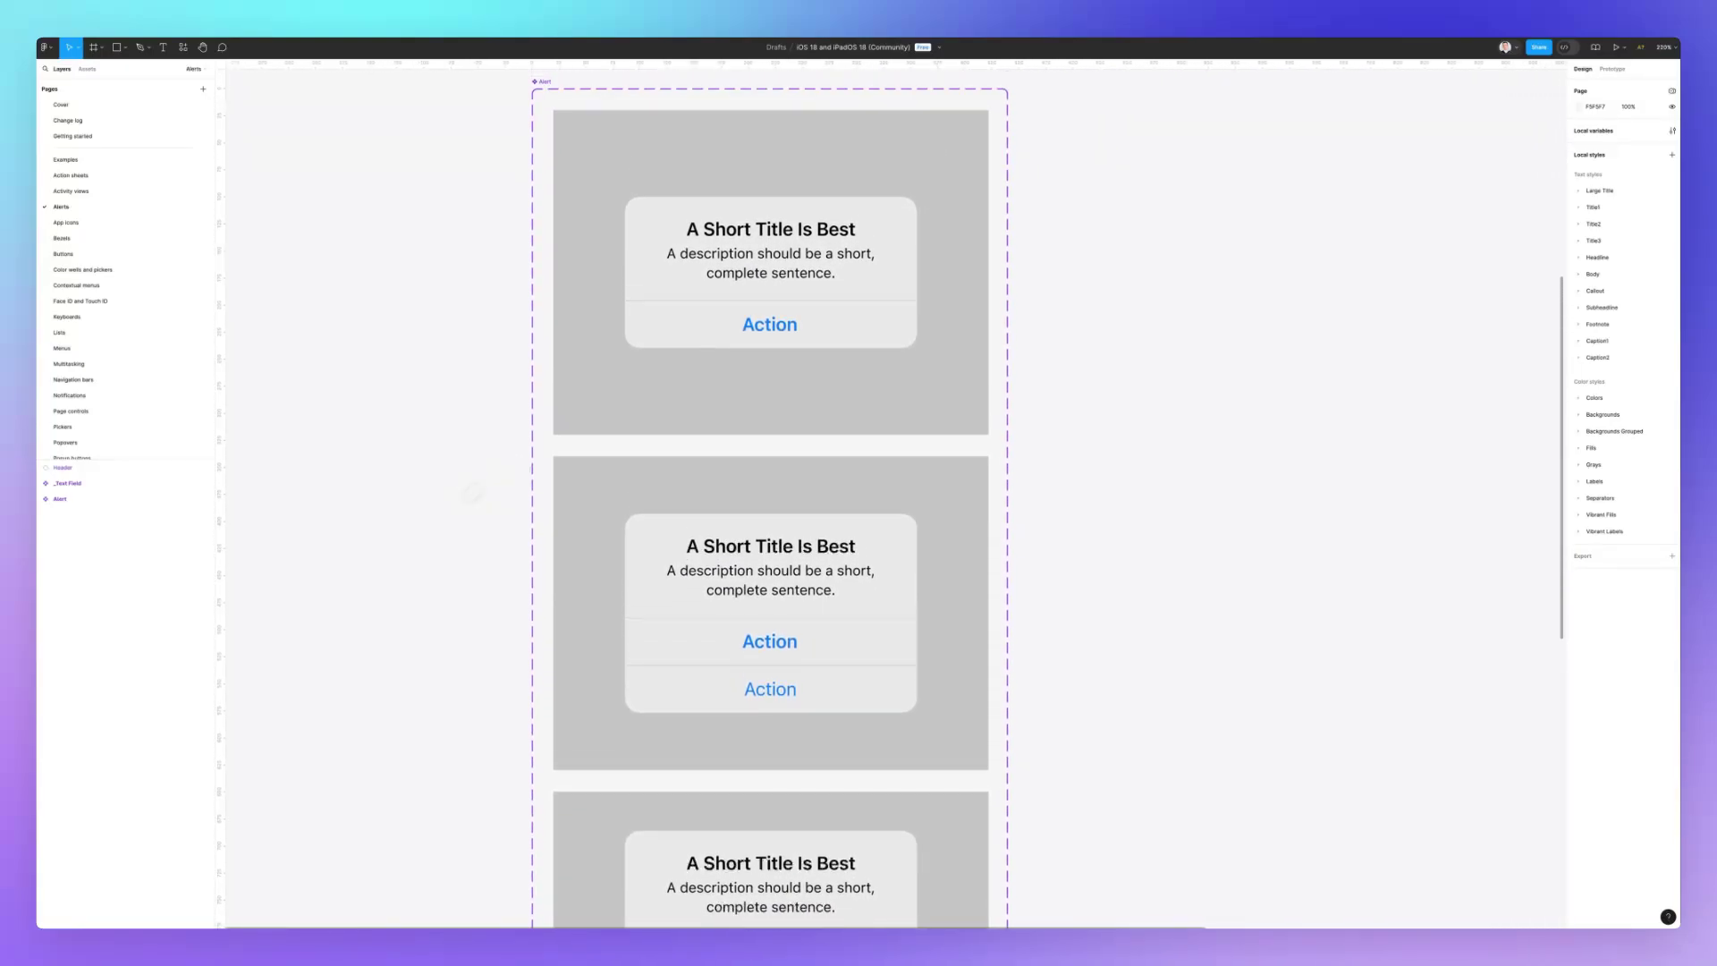
pyautogui.hscroll(-2, 407, 541)
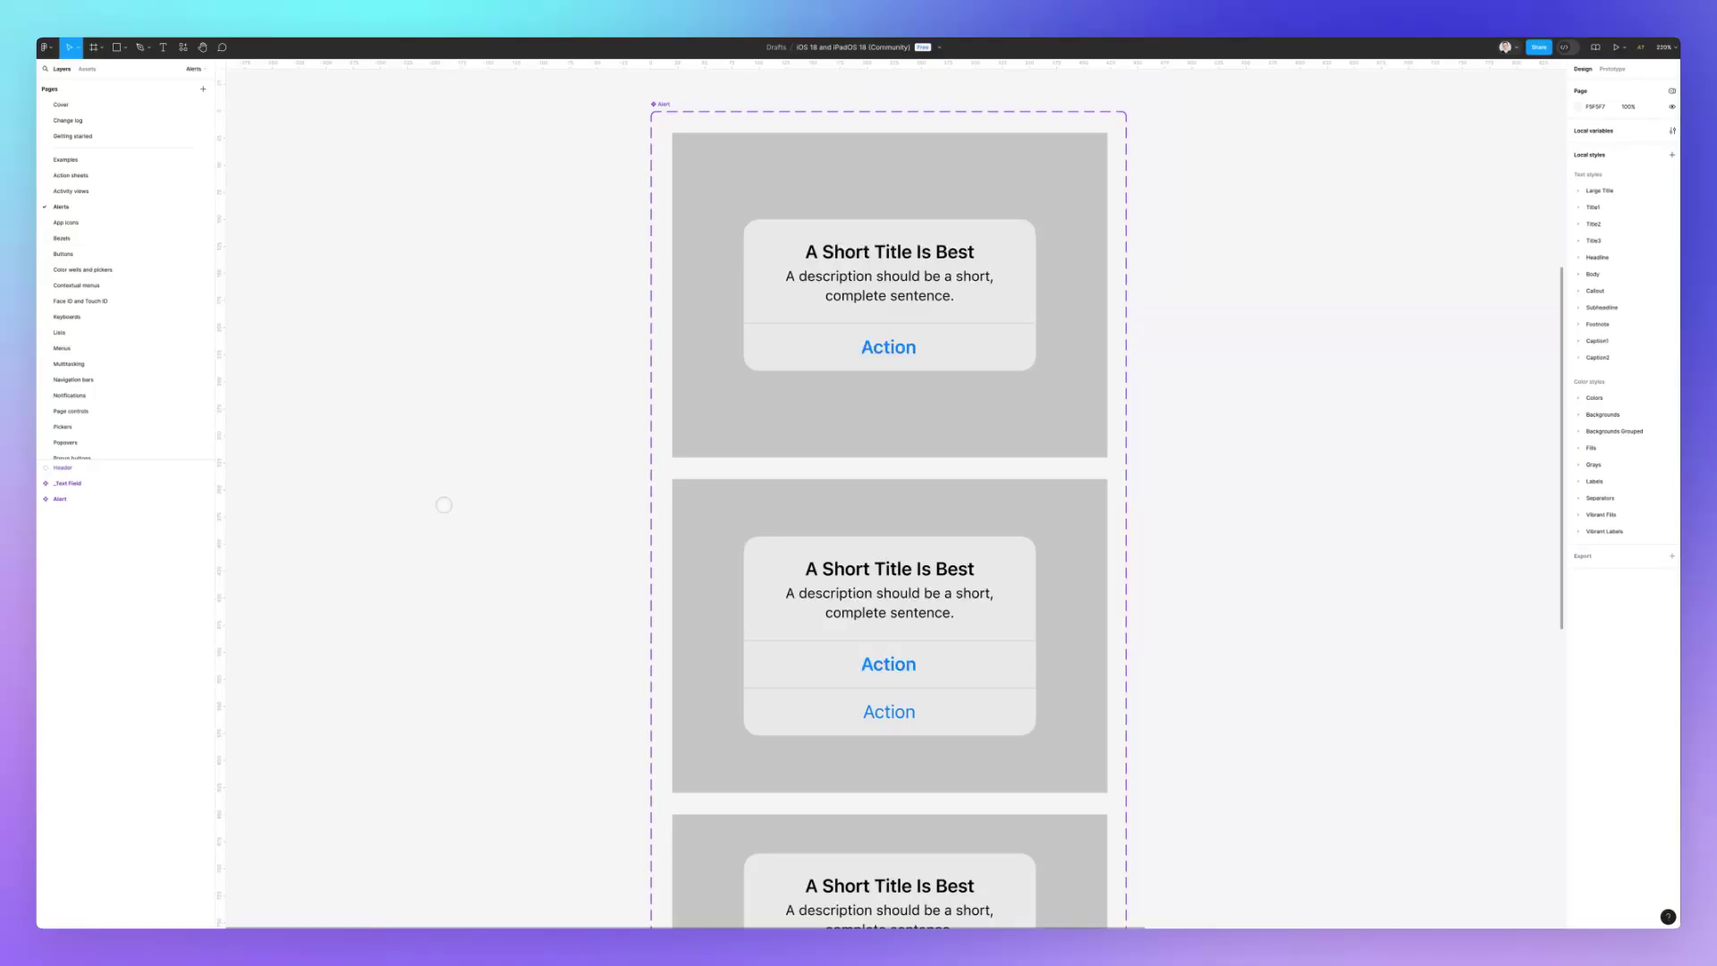
pyautogui.press('pageup')
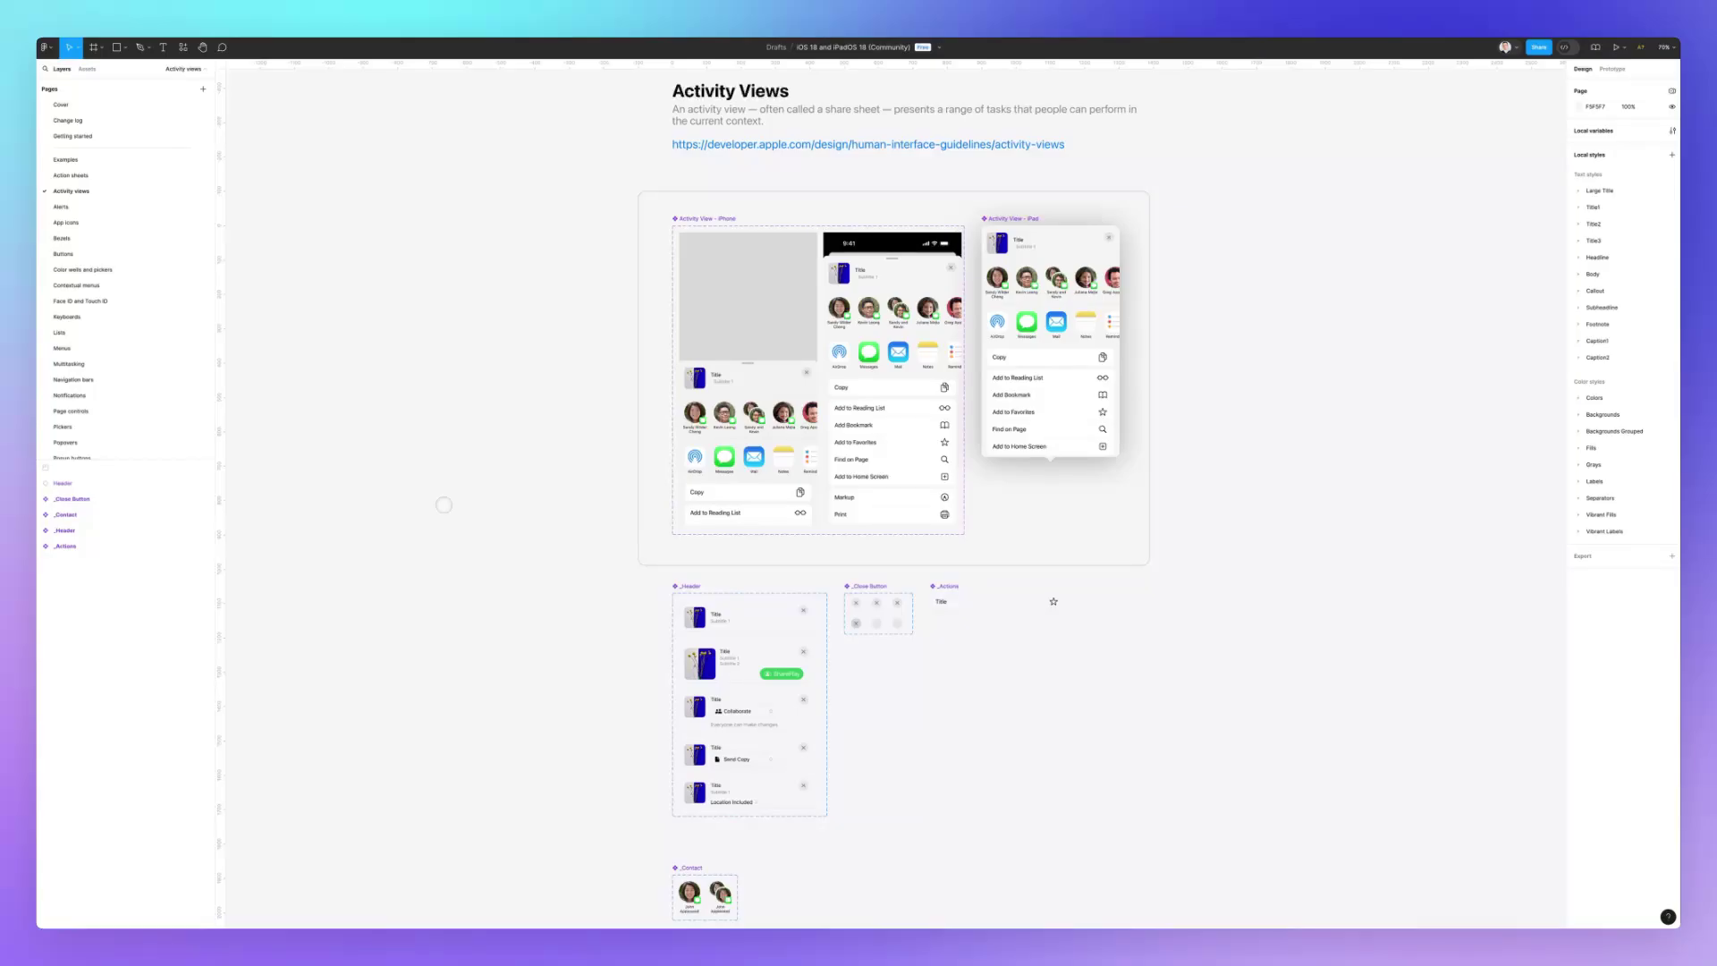
# Move up to the Examples page and pan across its paired iPhone and iPad frames, Keyboards through Sheets.
pyautogui.press('pageup')
pyautogui.press('pageup')
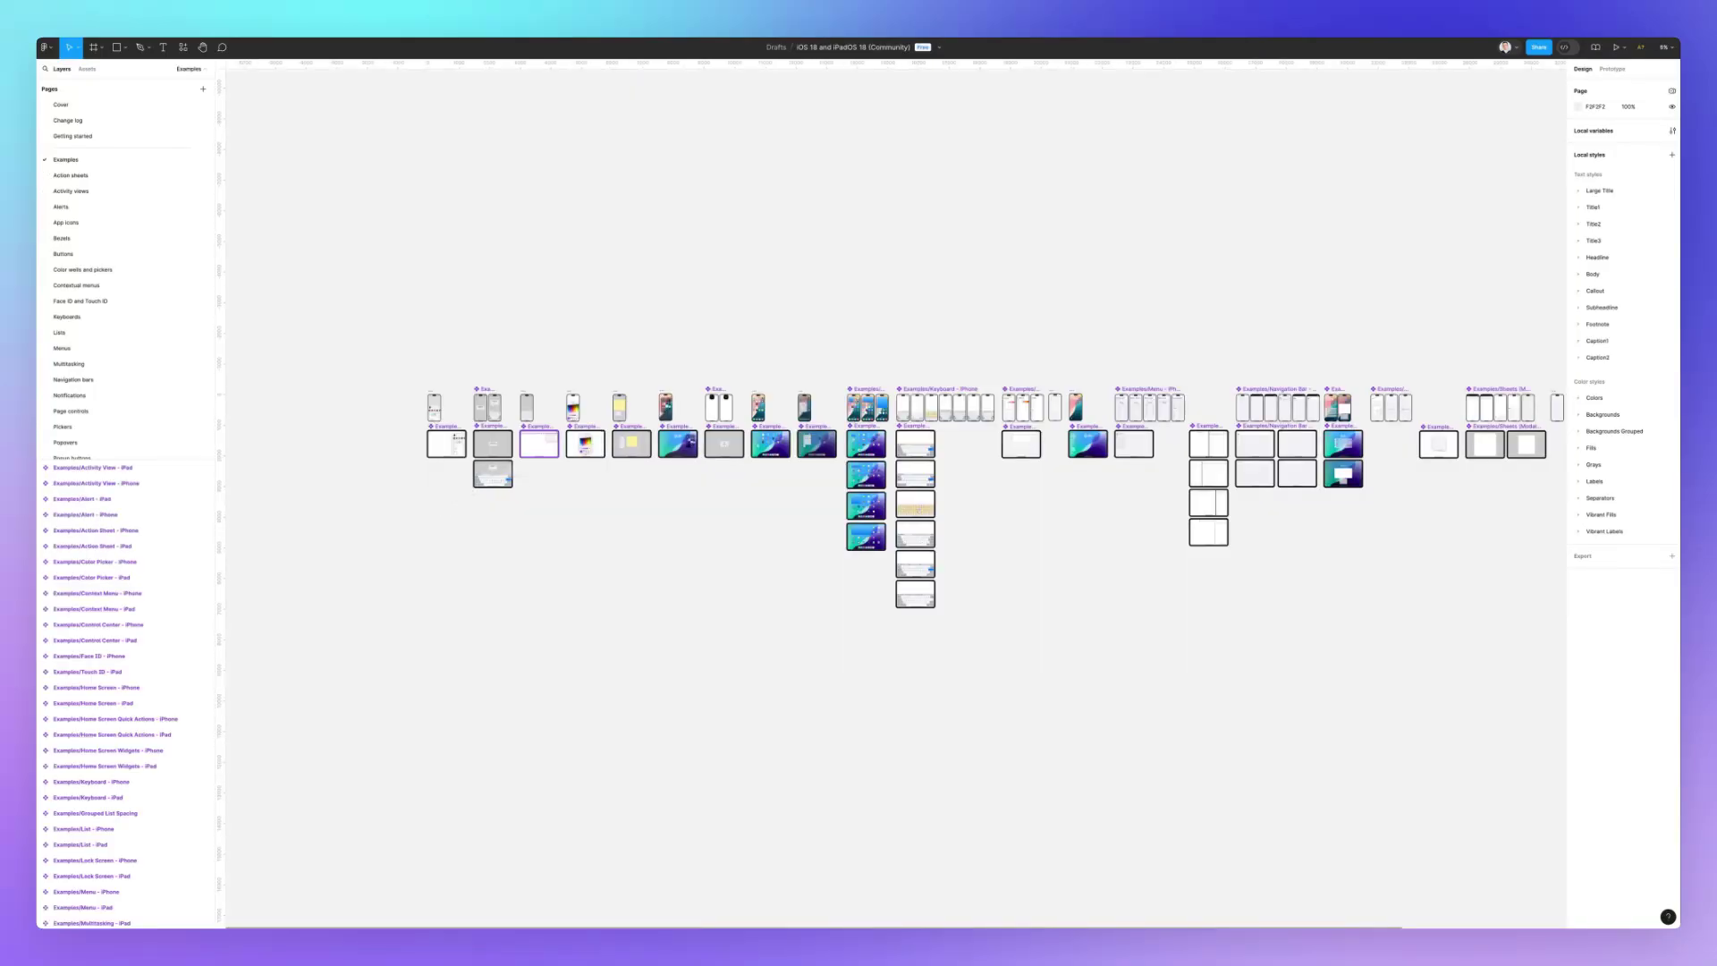
pyautogui.scroll(5, 768, 416)
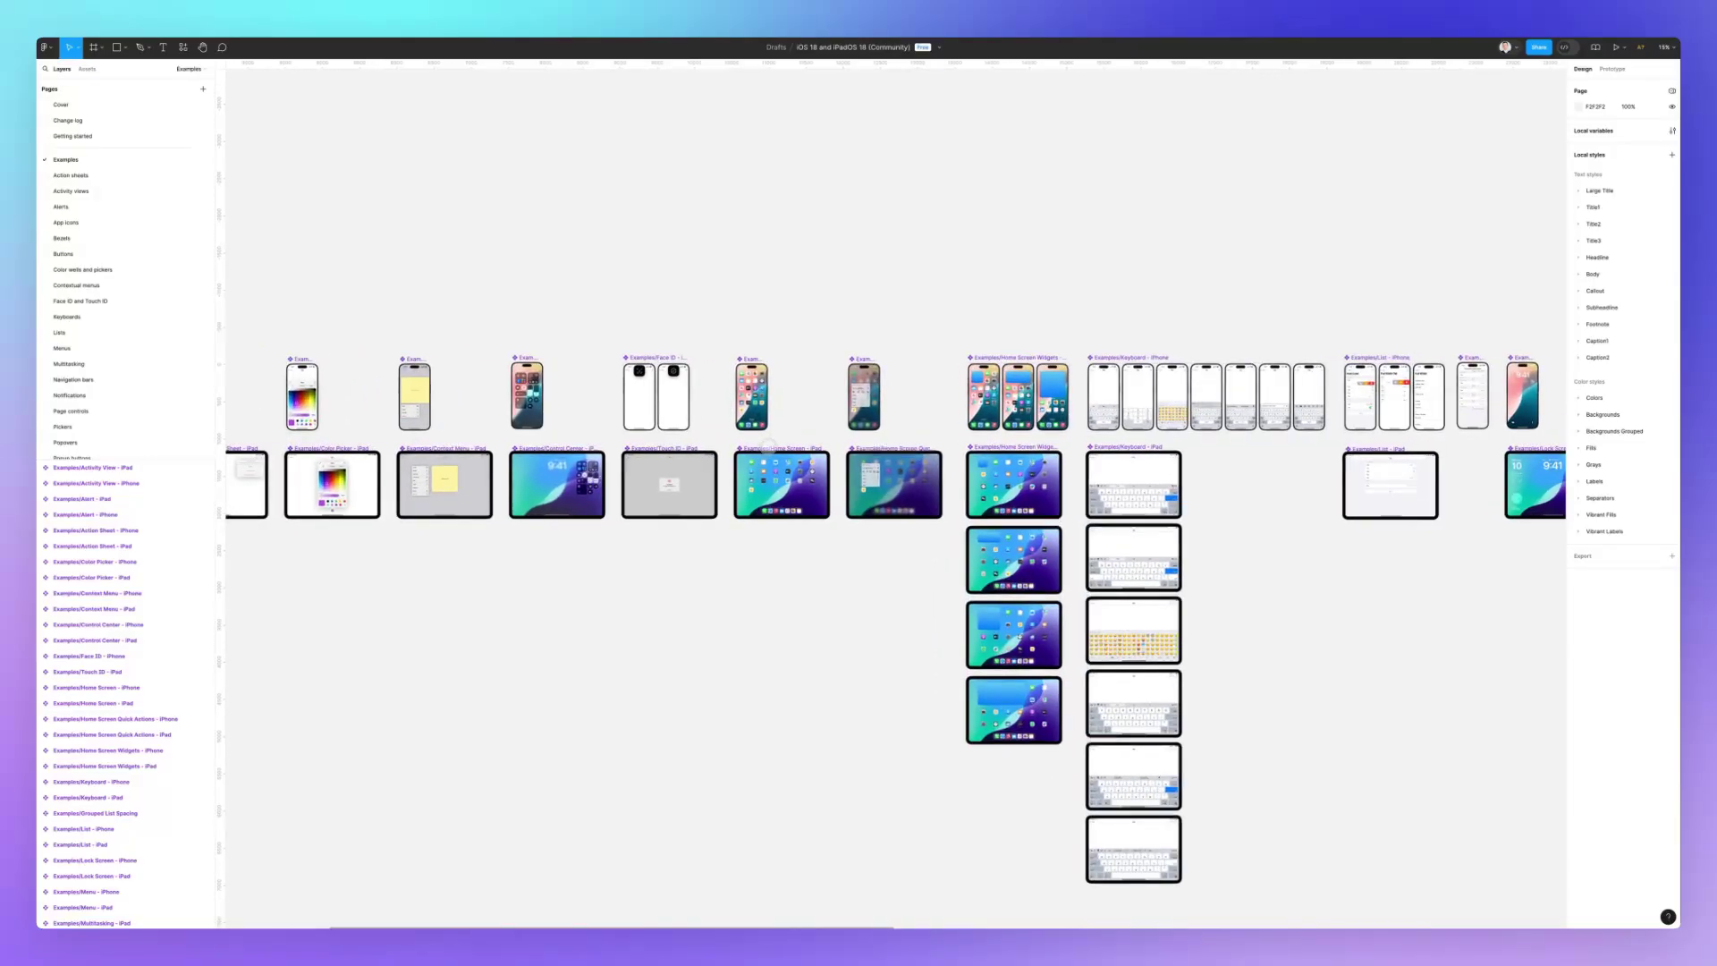
pyautogui.hscroll(10, 791, 428)
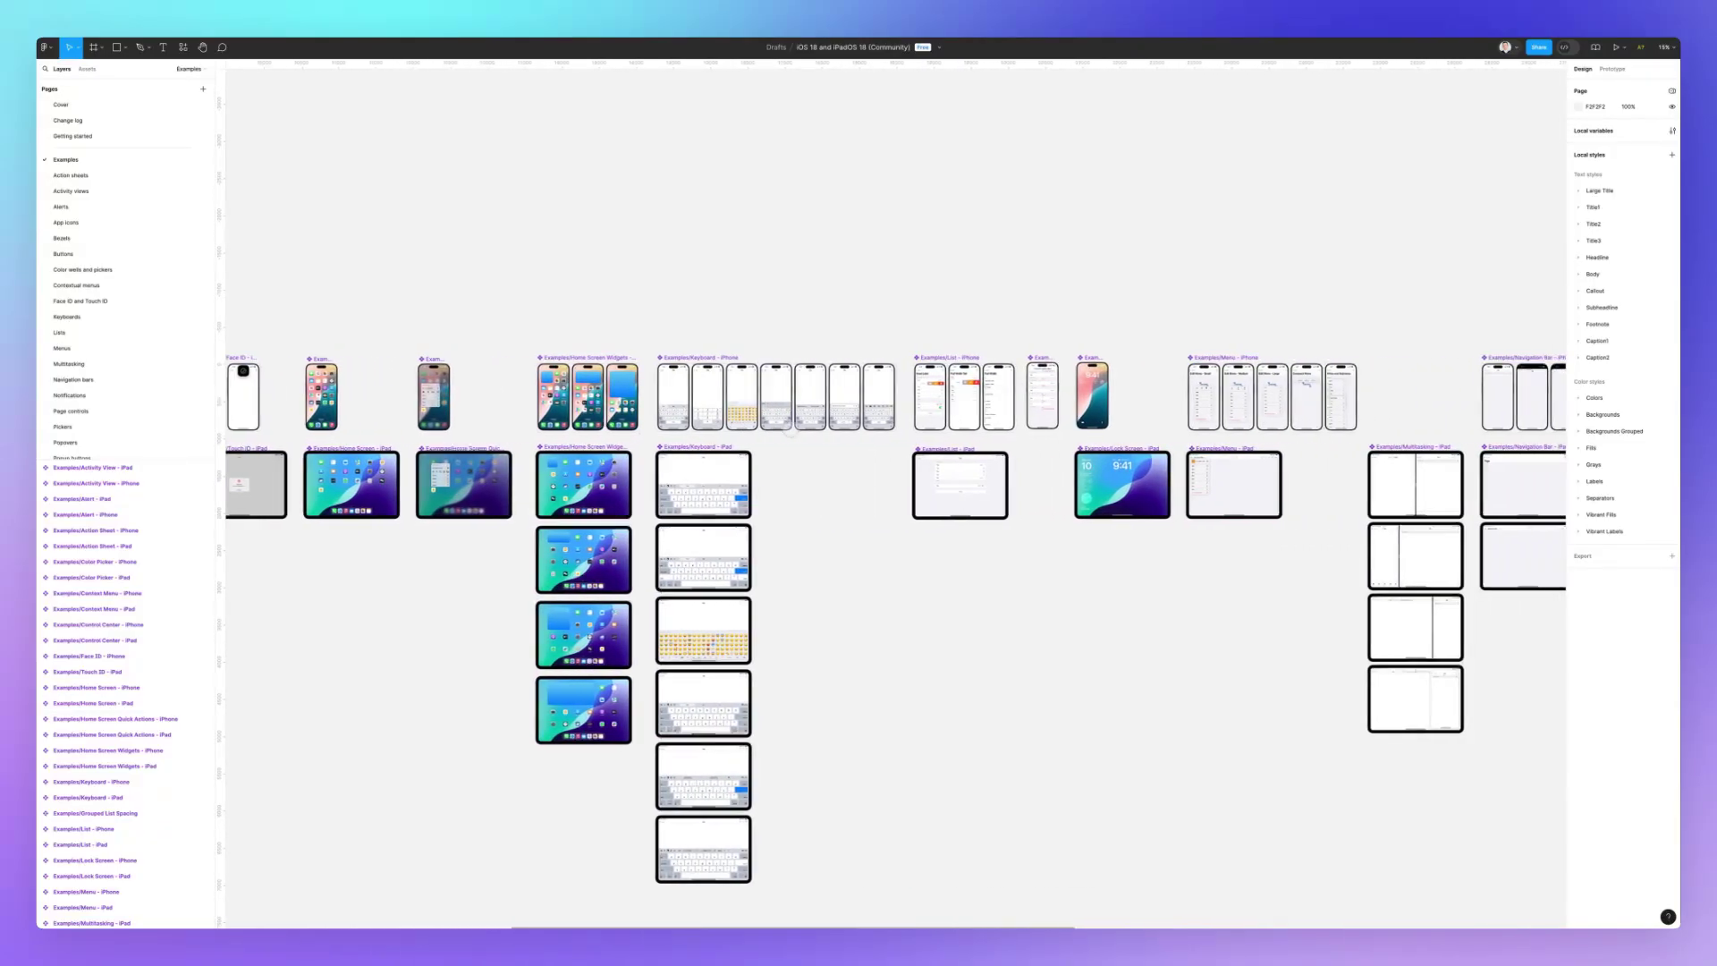
pyautogui.scroll(3, 791, 455)
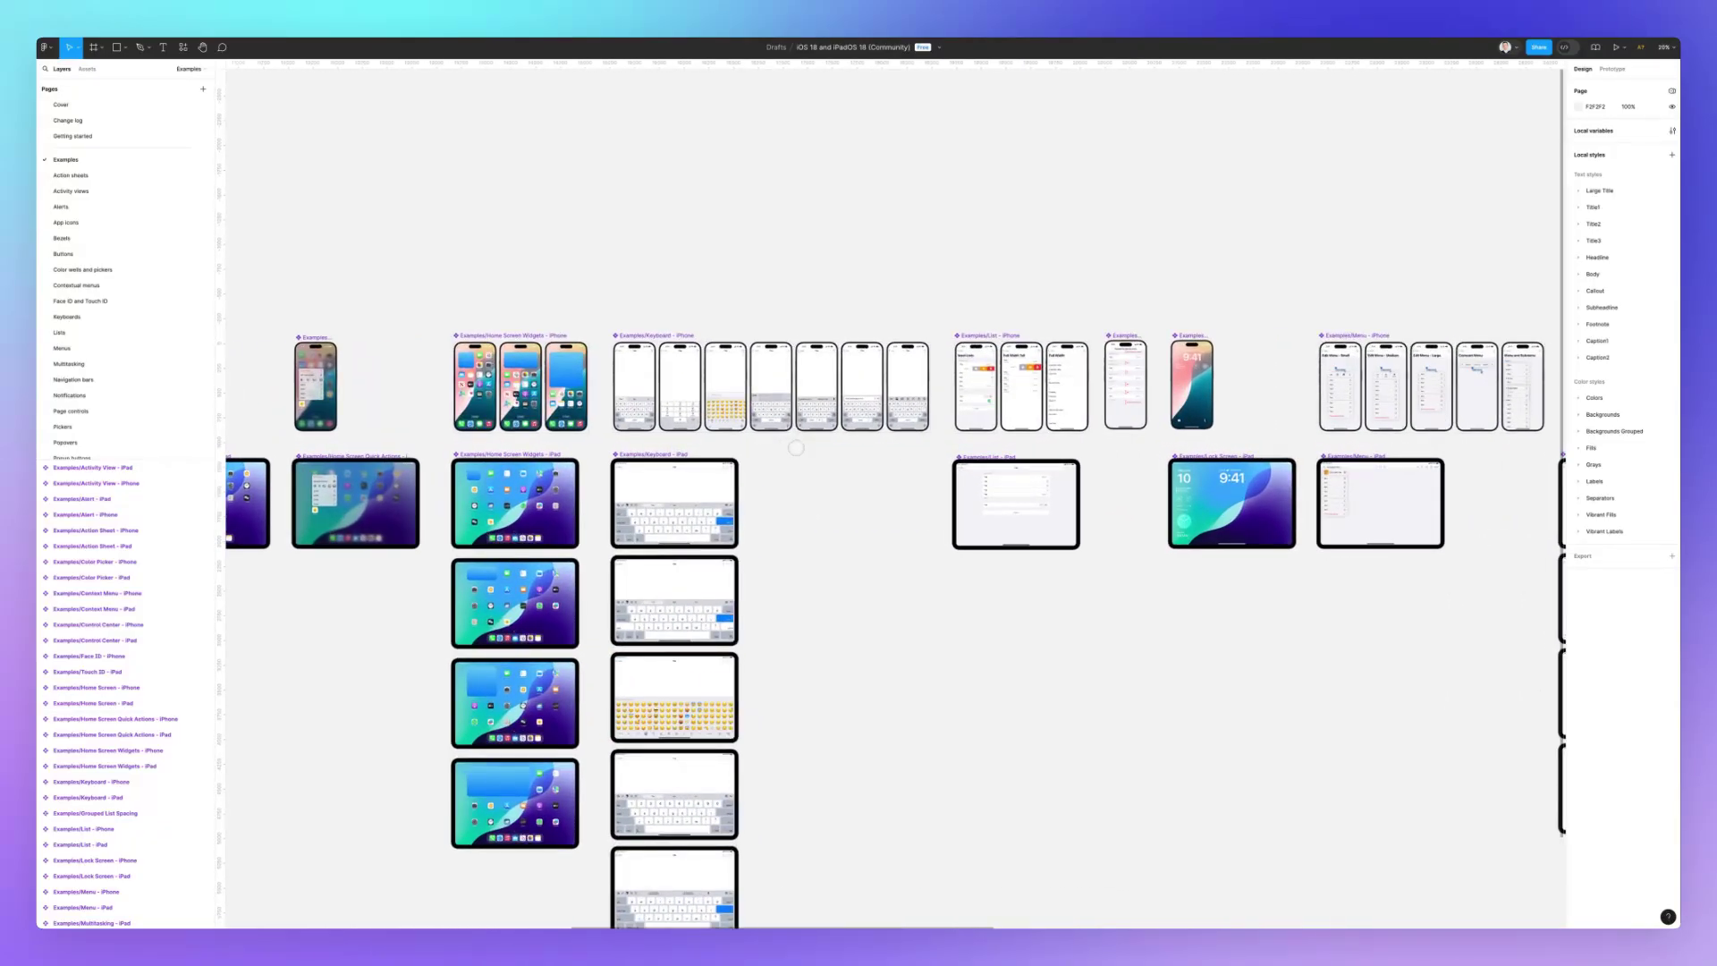
pyautogui.hscroll(8, 796, 447)
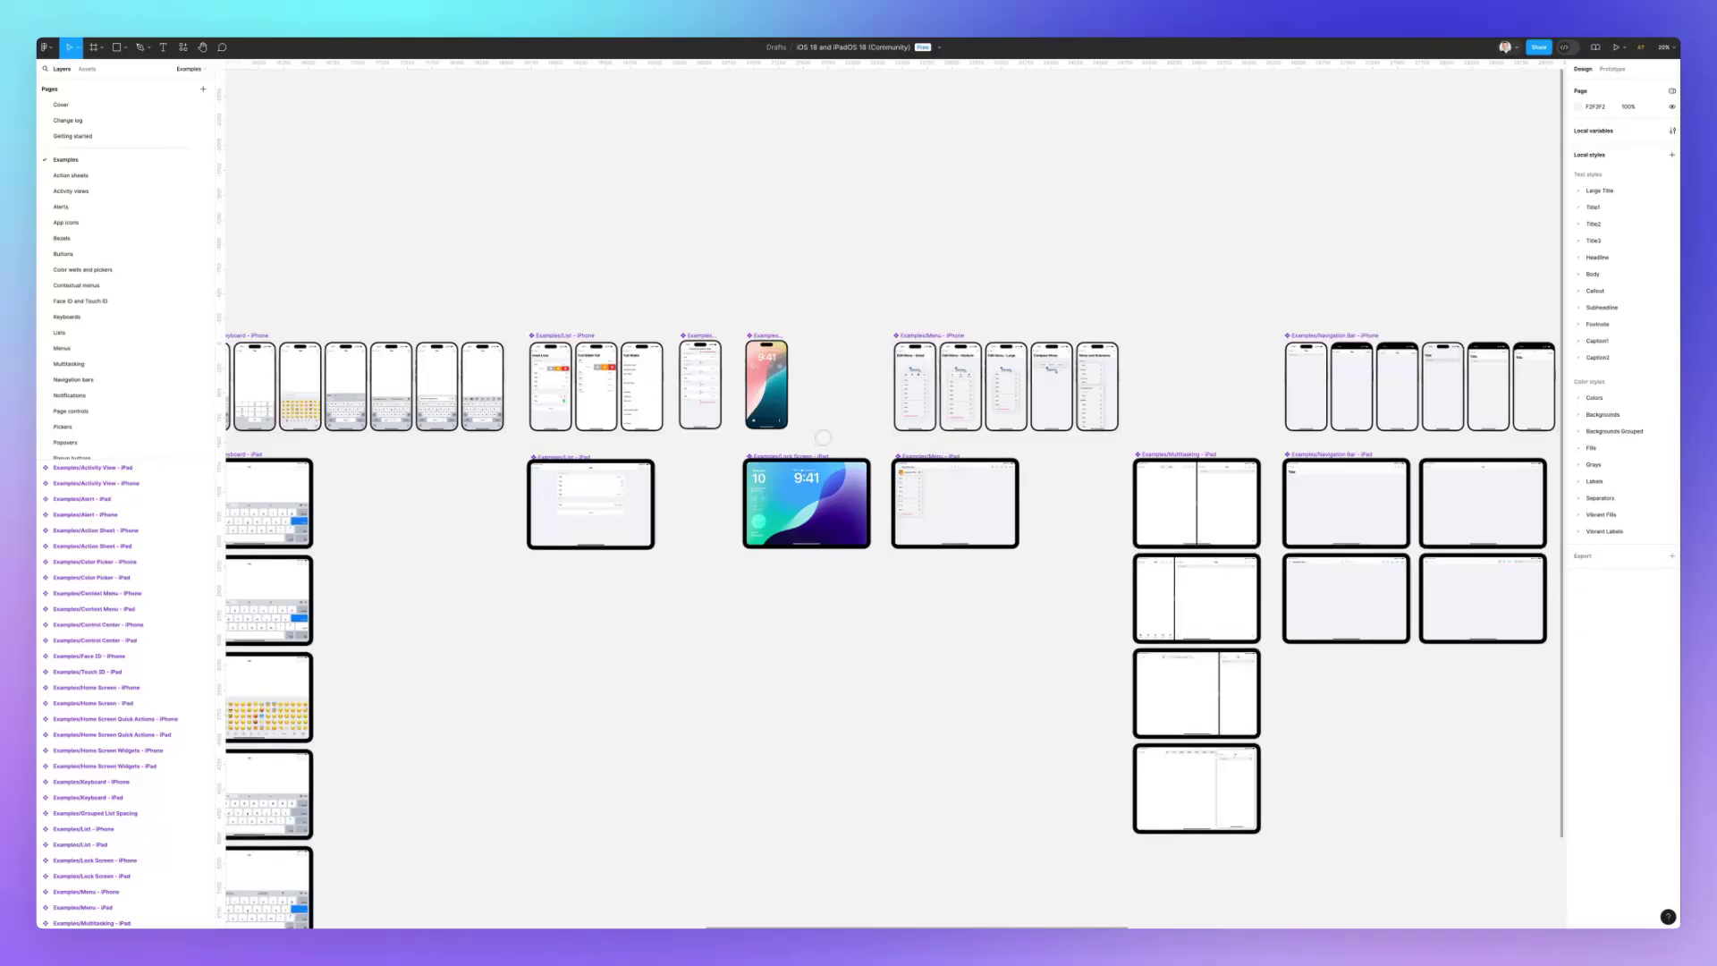
pyautogui.hscroll(8, 827, 436)
pyautogui.scroll(2, 836, 433)
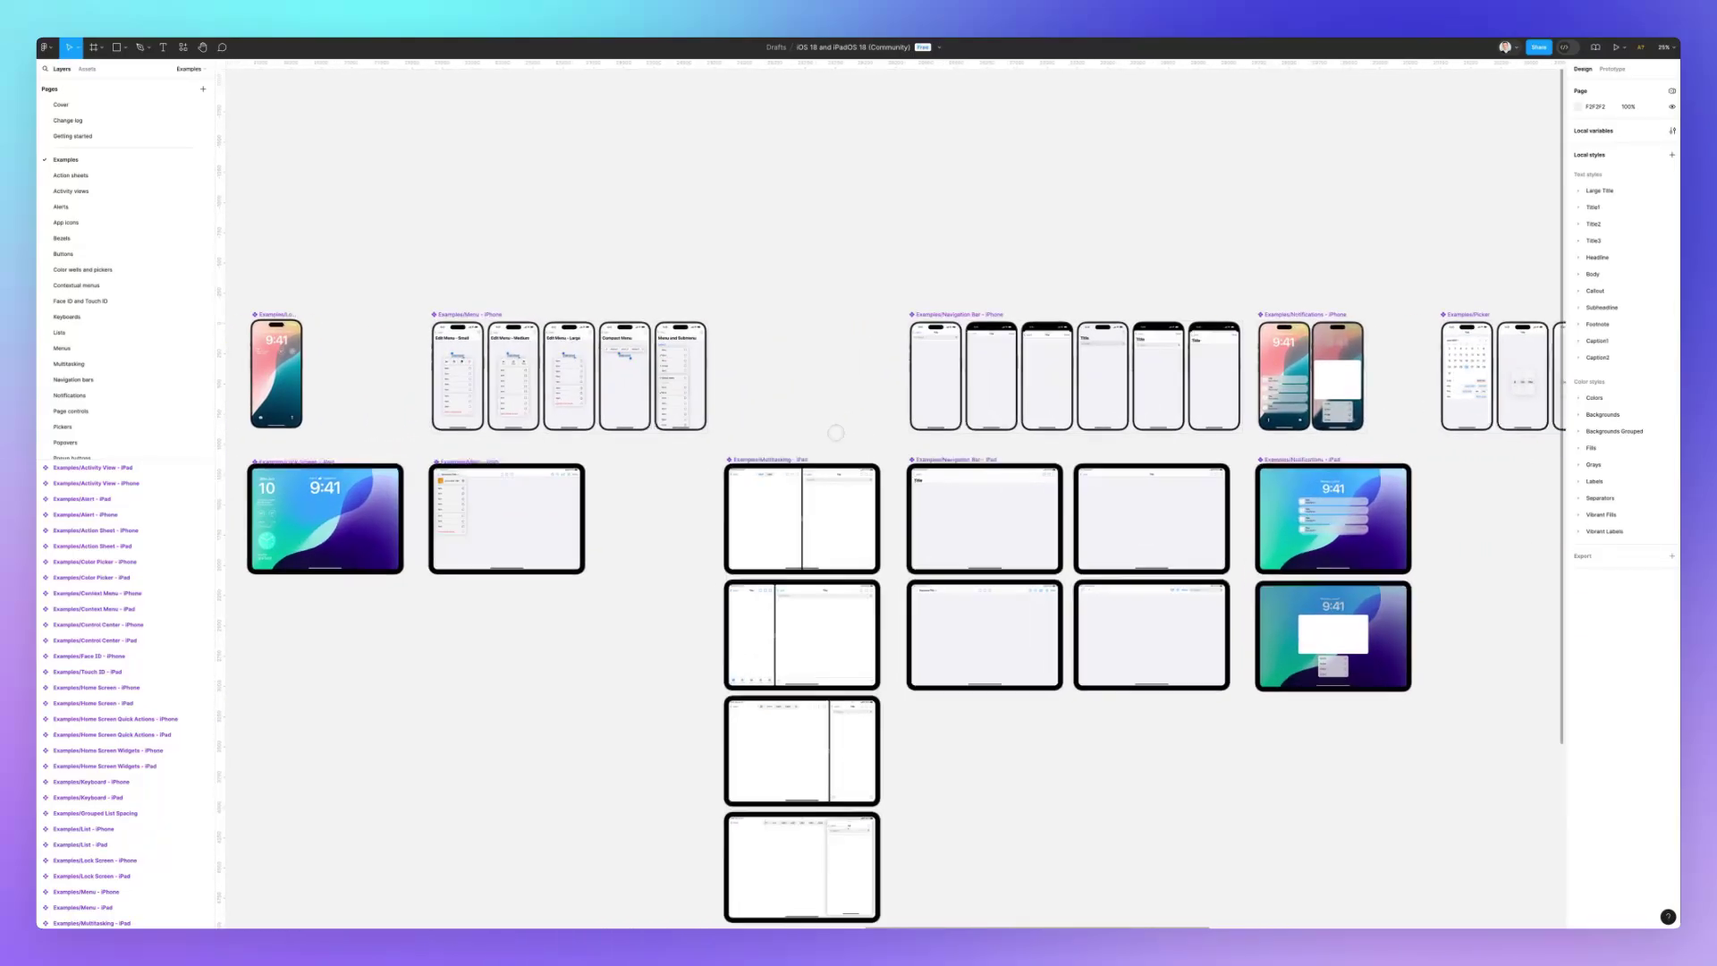
pyautogui.hscroll(8, 835, 432)
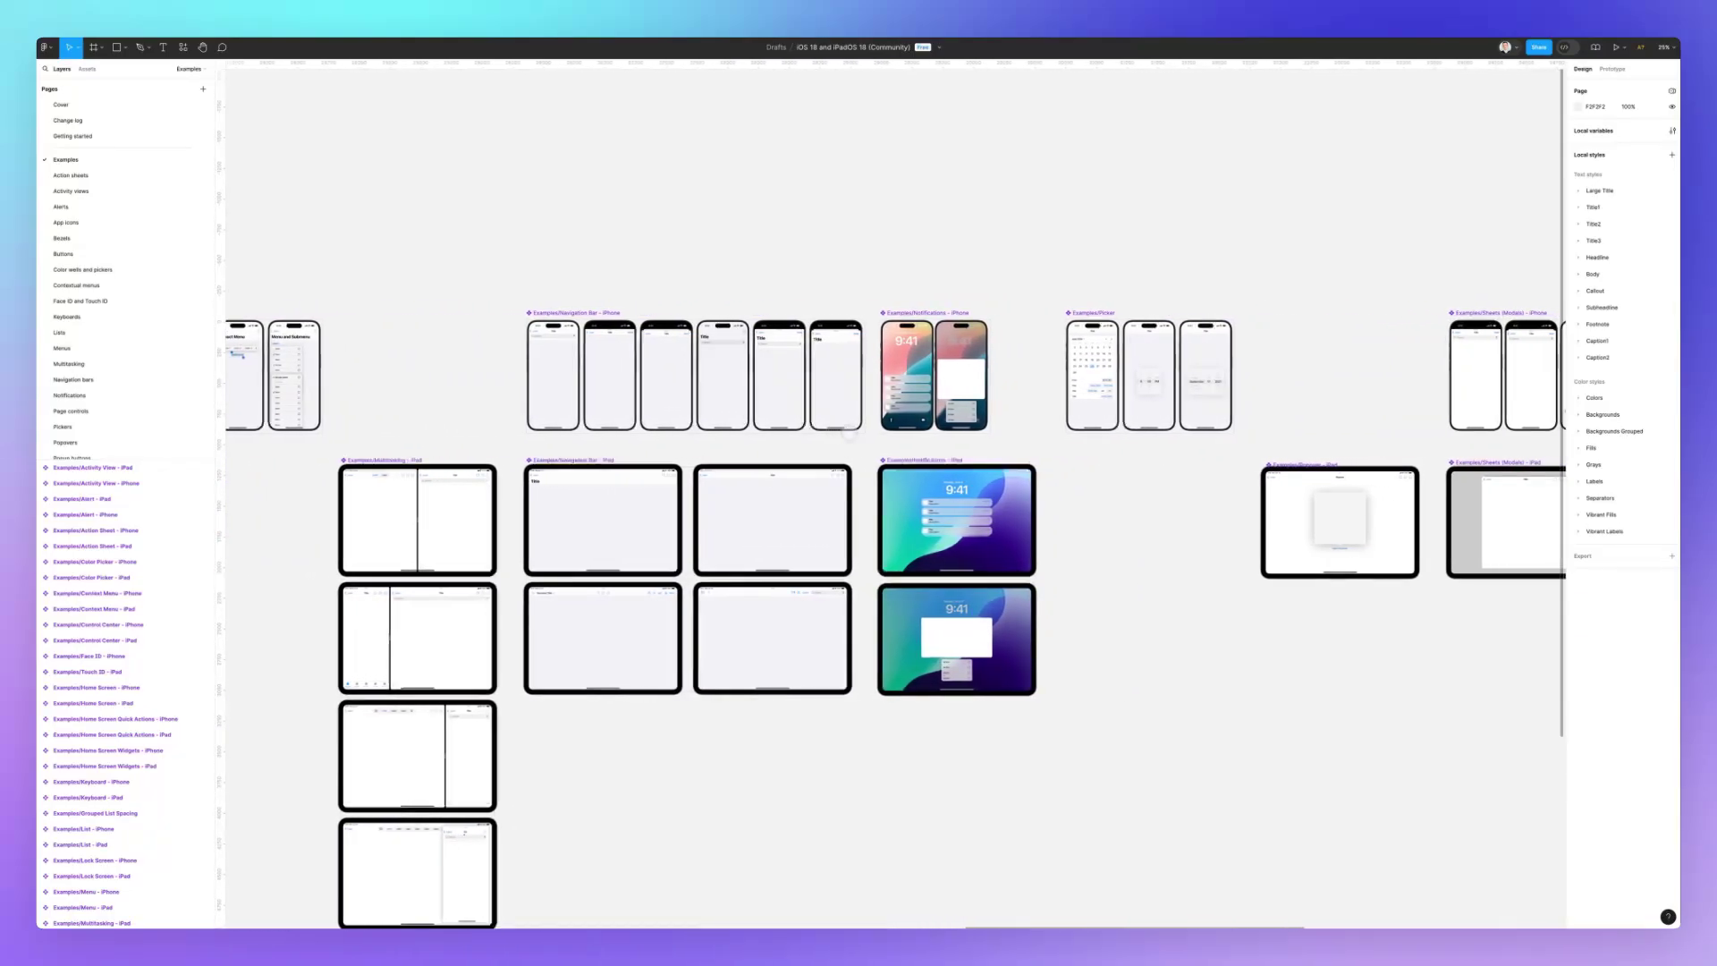
pyautogui.hscroll(12, 848, 434)
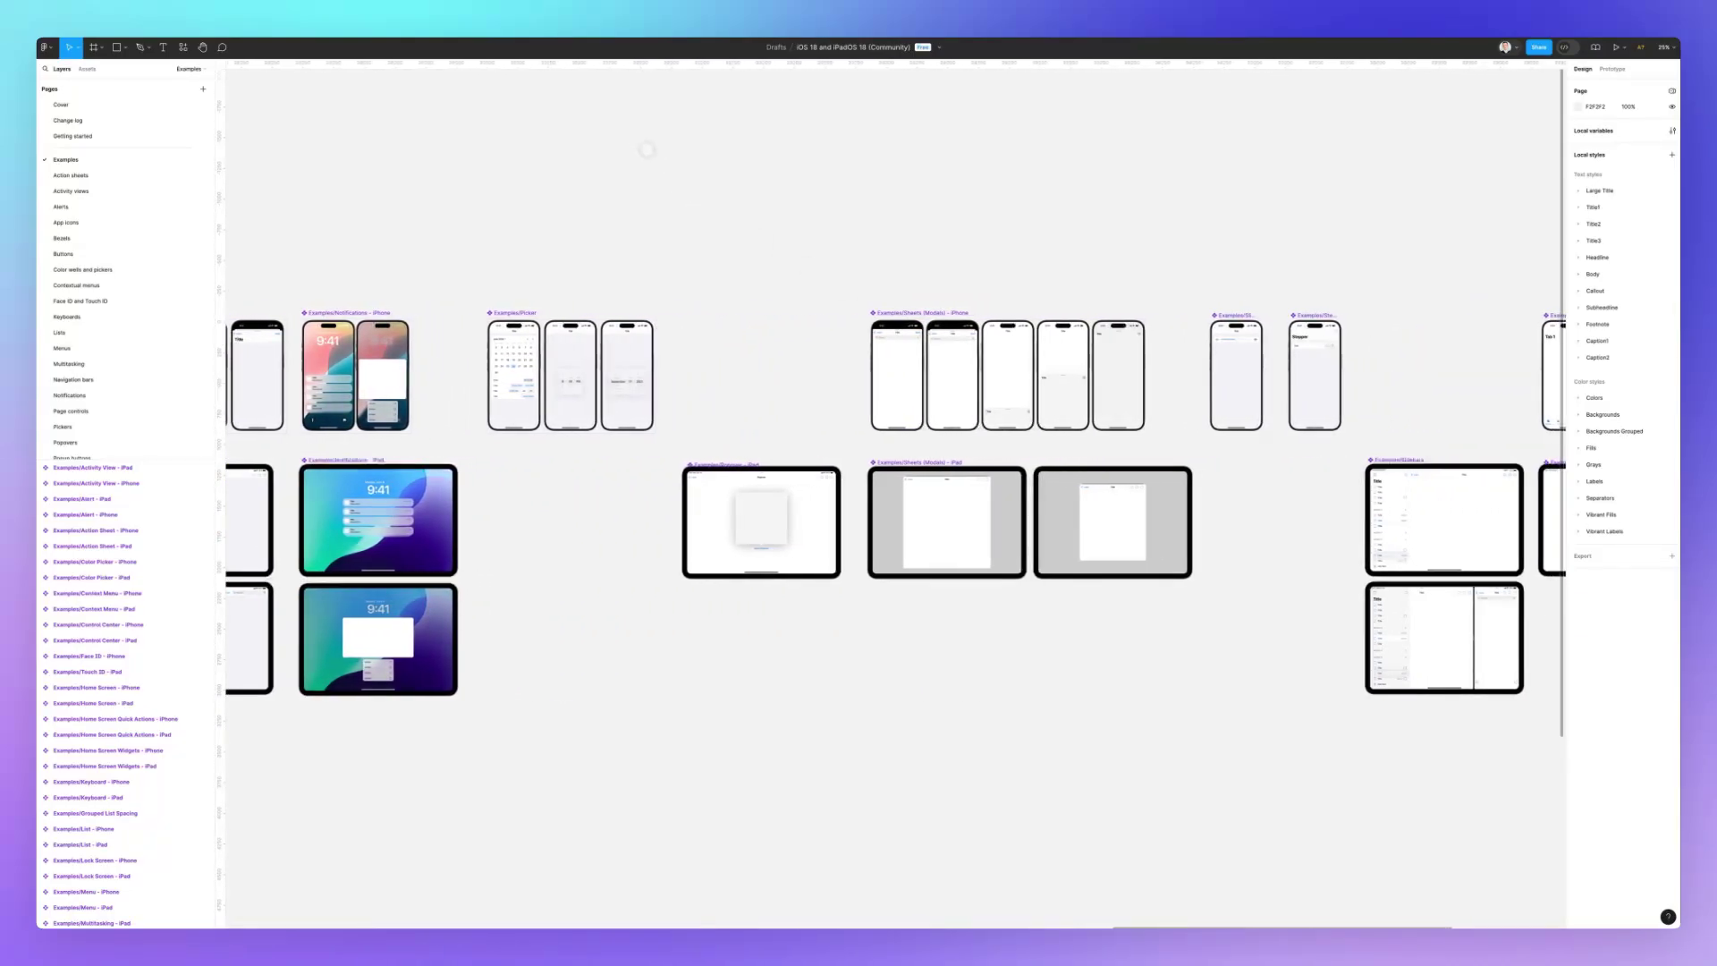